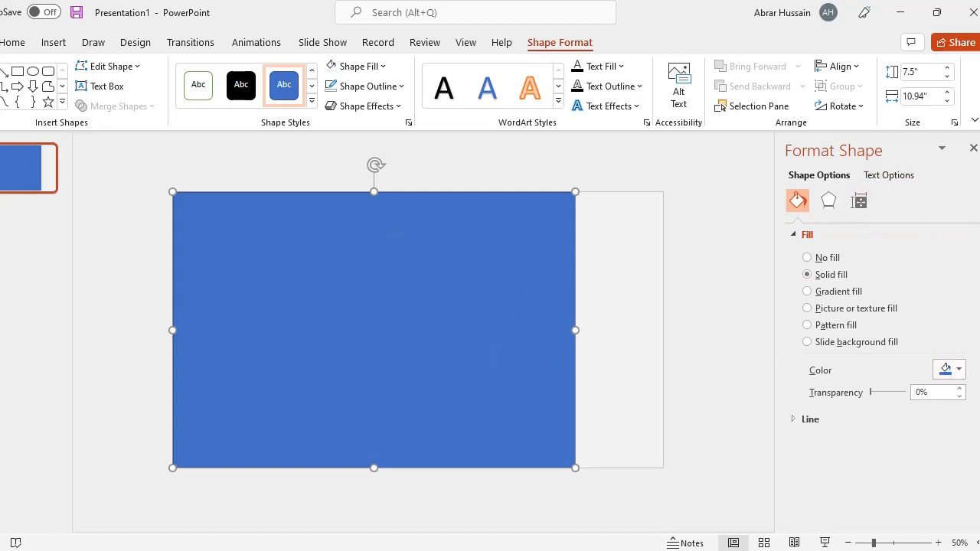
Recolour the blue rectangle's solid fill with the Eyedropper, sampling the slide's own background colour
{"action": "left_click", "coordinate": [674, 325]}
{"action": "left_click", "coordinate": [973, 148]}
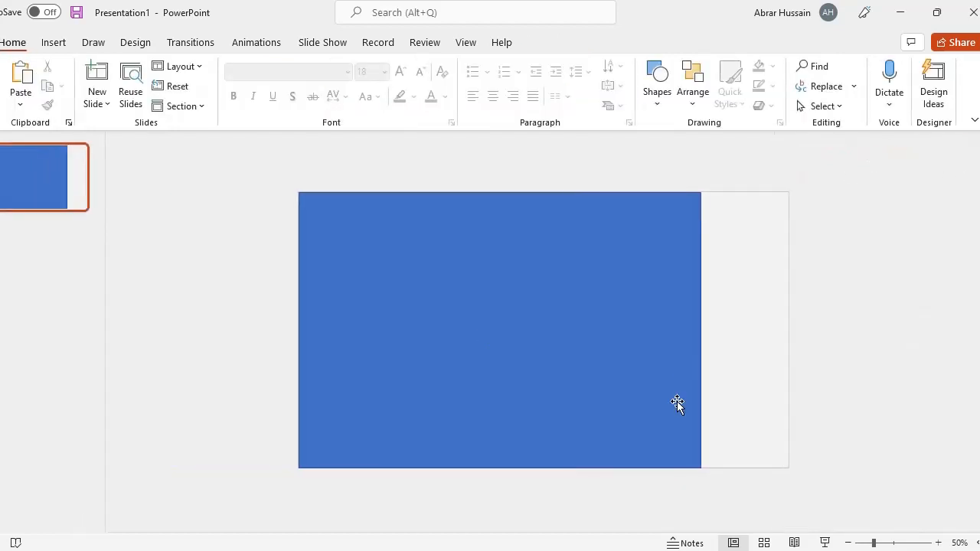
{"action": "left_click", "coordinate": [633, 326]}
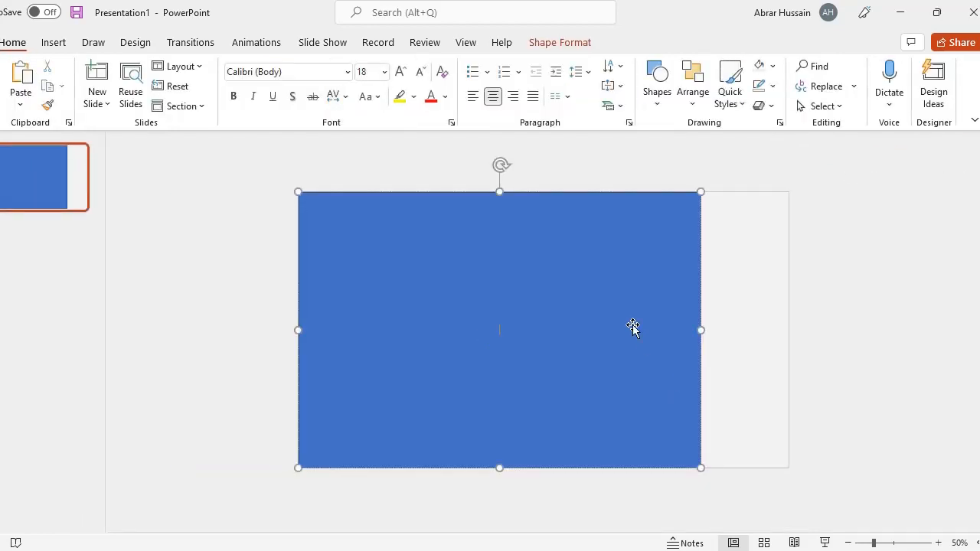
{"action": "left_click", "coordinate": [560, 43]}
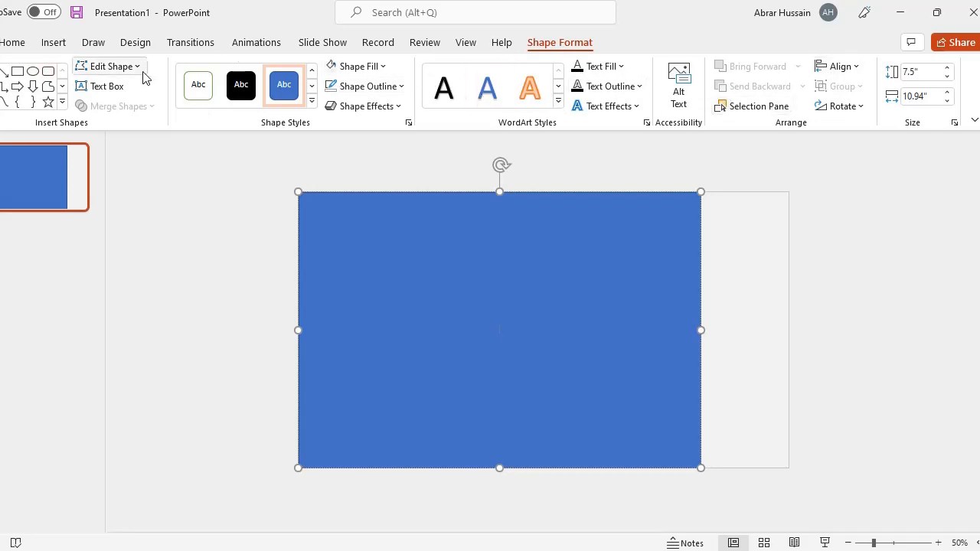
{"action": "right_click", "coordinate": [573, 307]}
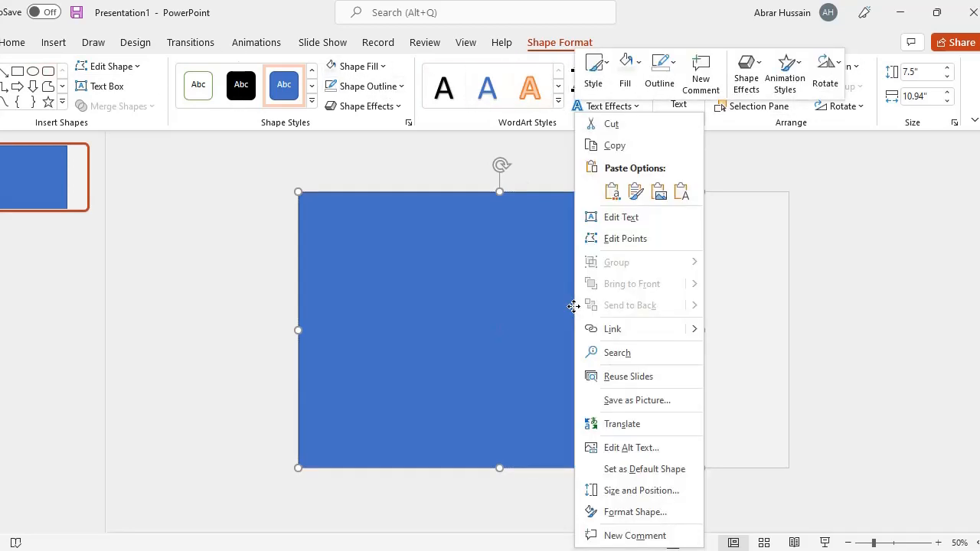
{"action": "left_click", "coordinate": [641, 512]}
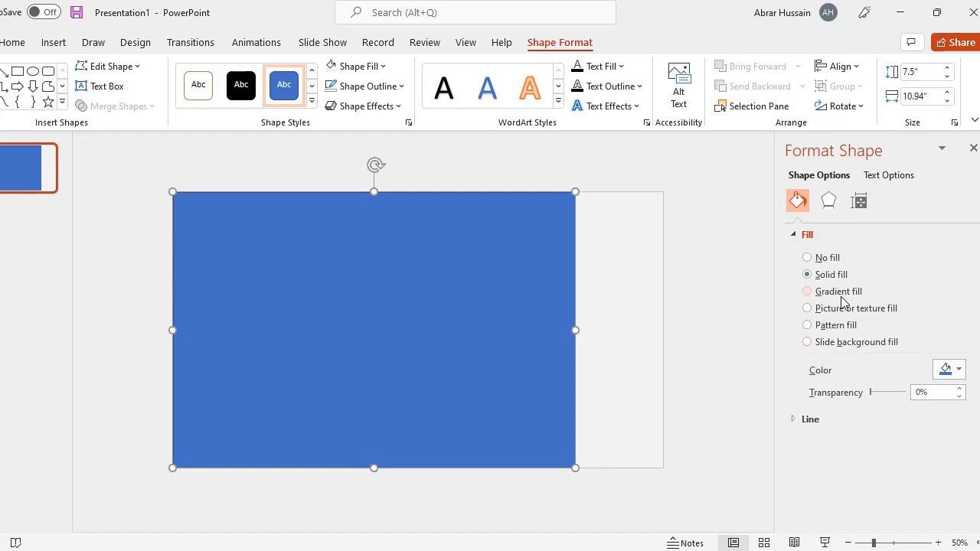
{"action": "left_click", "coordinate": [957, 371]}
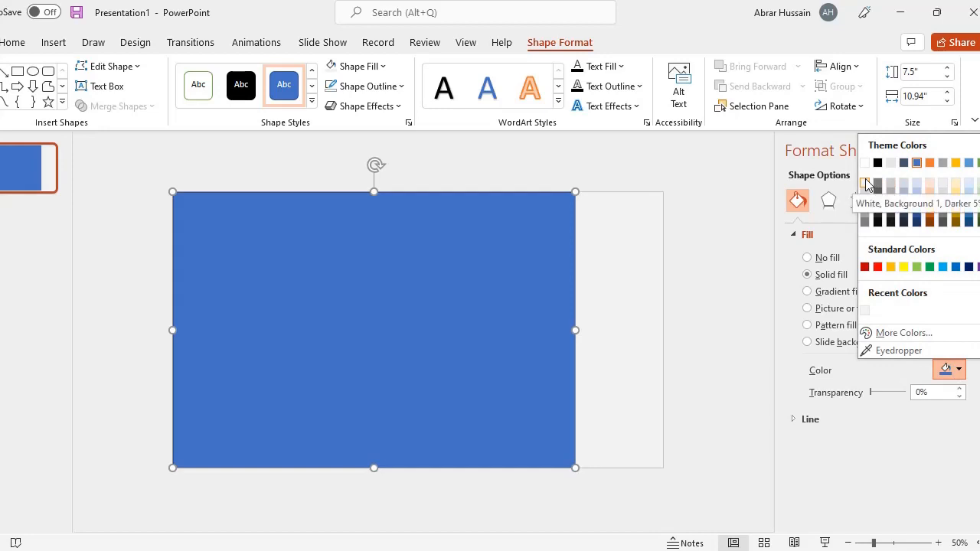
{"action": "left_click", "coordinate": [889, 352]}
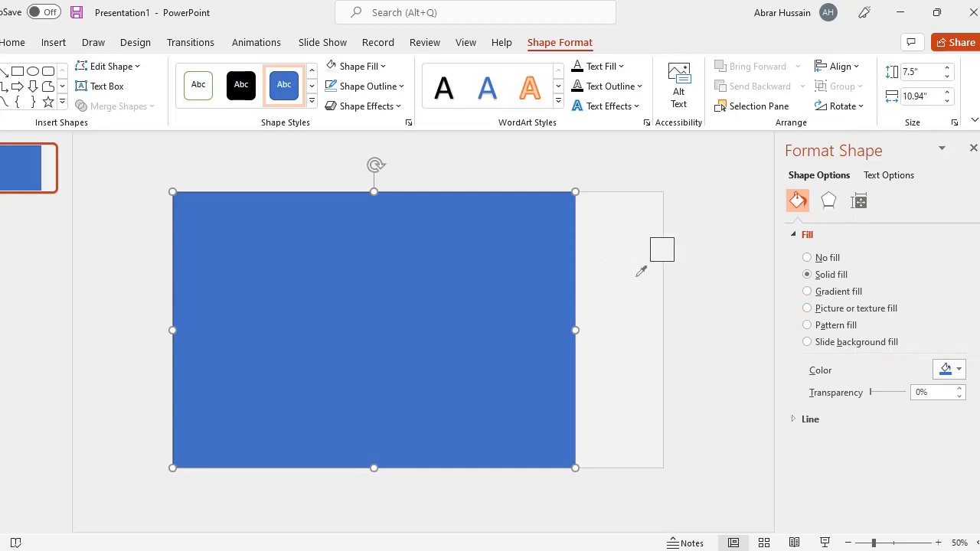
{"action": "left_click", "coordinate": [642, 271]}
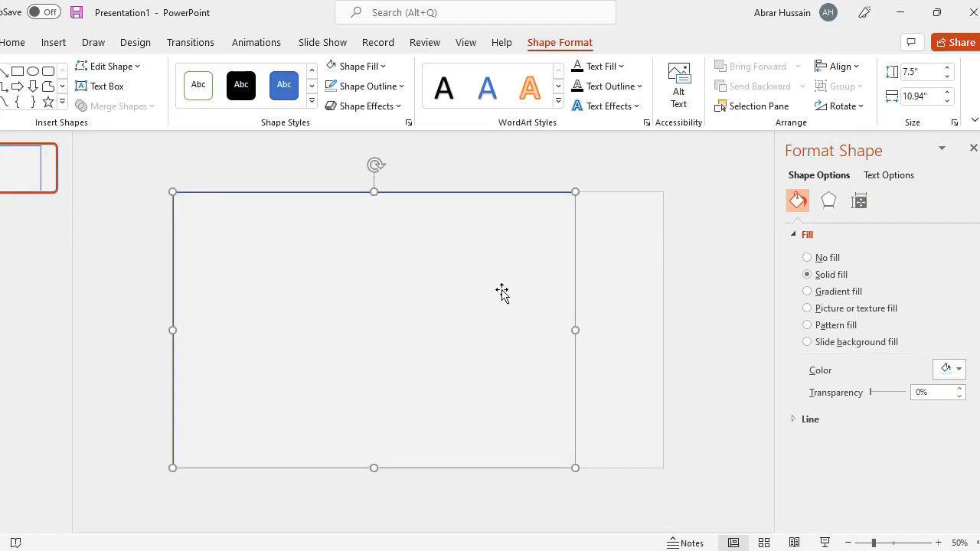
Remove the outline from the rectangle so that it has no border
{"action": "left_click", "coordinate": [676, 297]}
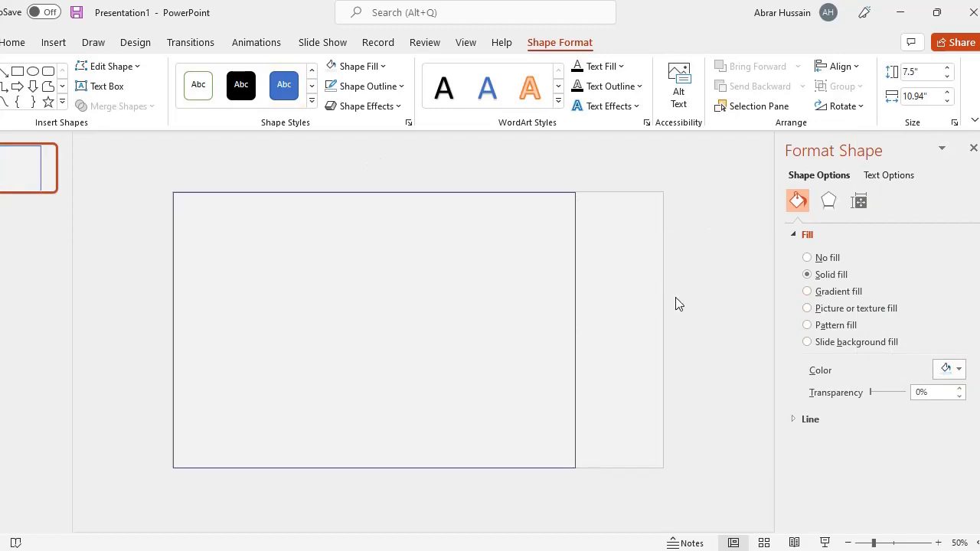
{"action": "left_click", "coordinate": [502, 286]}
{"action": "left_click", "coordinate": [615, 268]}
{"action": "left_click", "coordinate": [520, 259]}
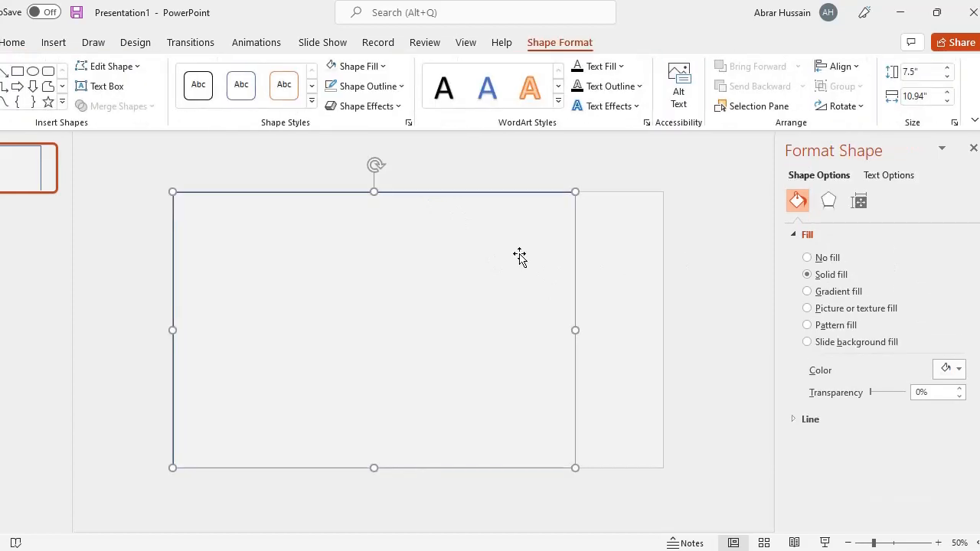
{"action": "left_click", "coordinate": [394, 88]}
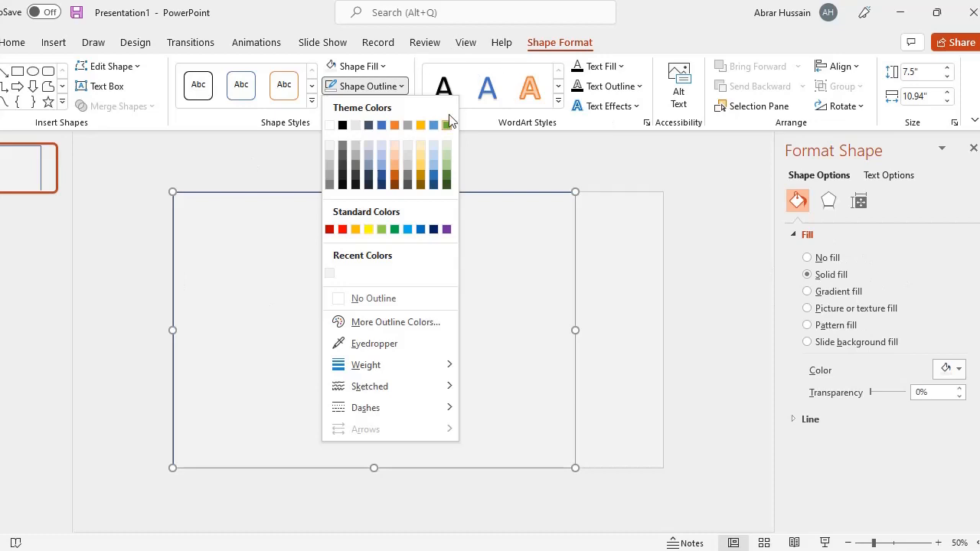
{"action": "left_click", "coordinate": [373, 298]}
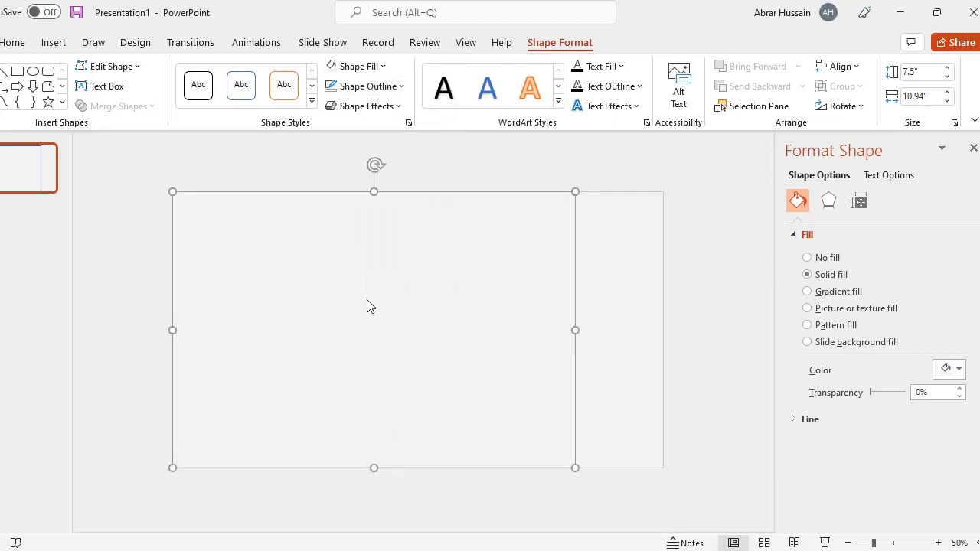
{"action": "left_click", "coordinate": [648, 345]}
{"action": "left_click", "coordinate": [505, 306]}
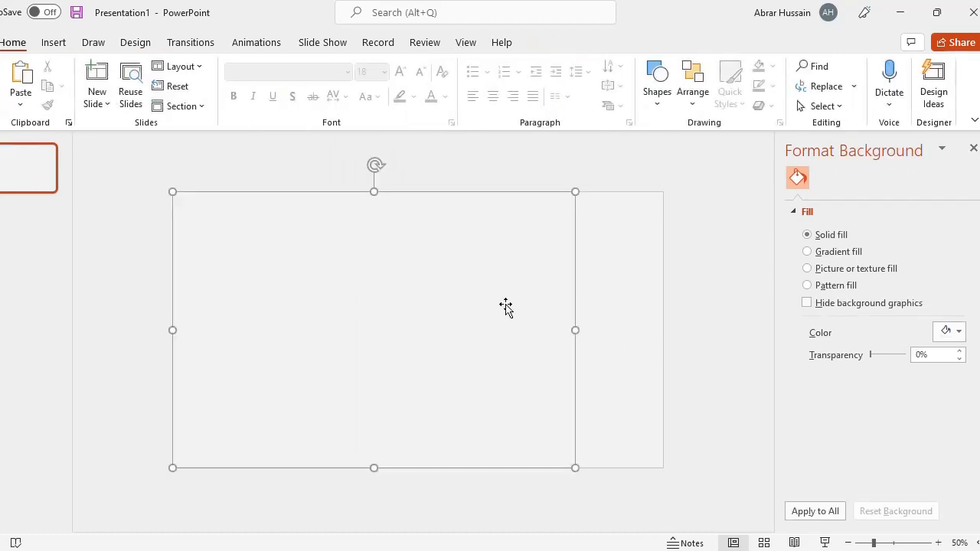
{"action": "left_click", "coordinate": [649, 235]}
{"action": "left_click", "coordinate": [426, 300]}
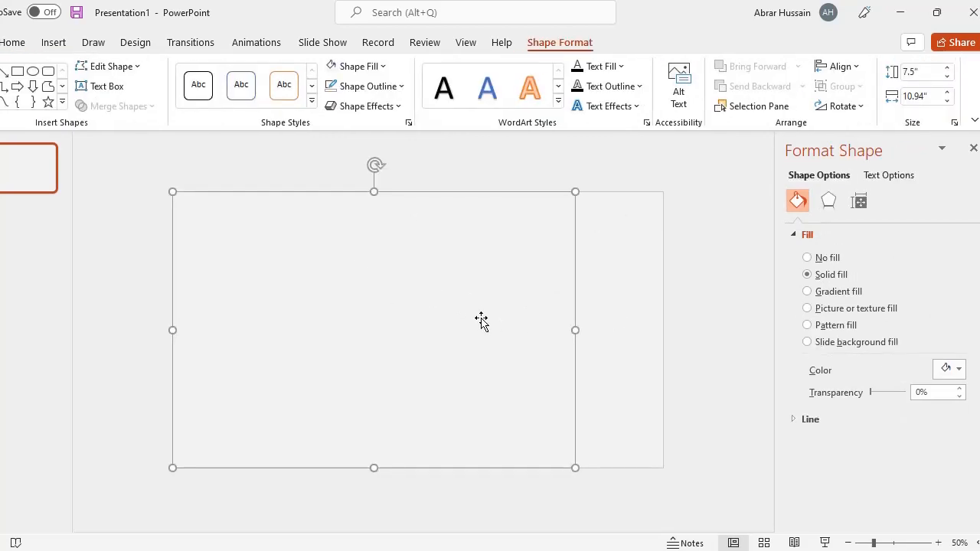
Try the gradient fill and the picture or texture fill on the rectangle, and return it to a solid fill
{"action": "left_click", "coordinate": [973, 150]}
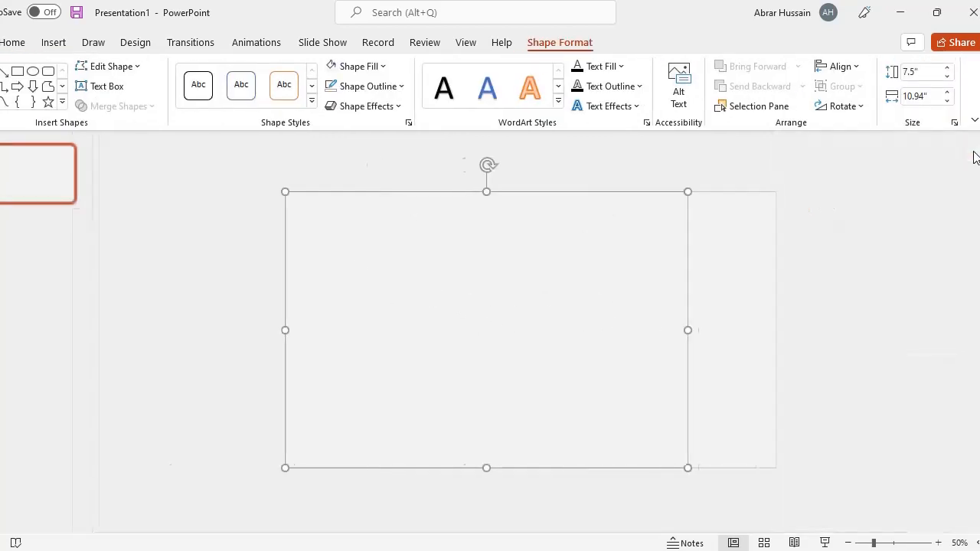
{"action": "right_click", "coordinate": [537, 284]}
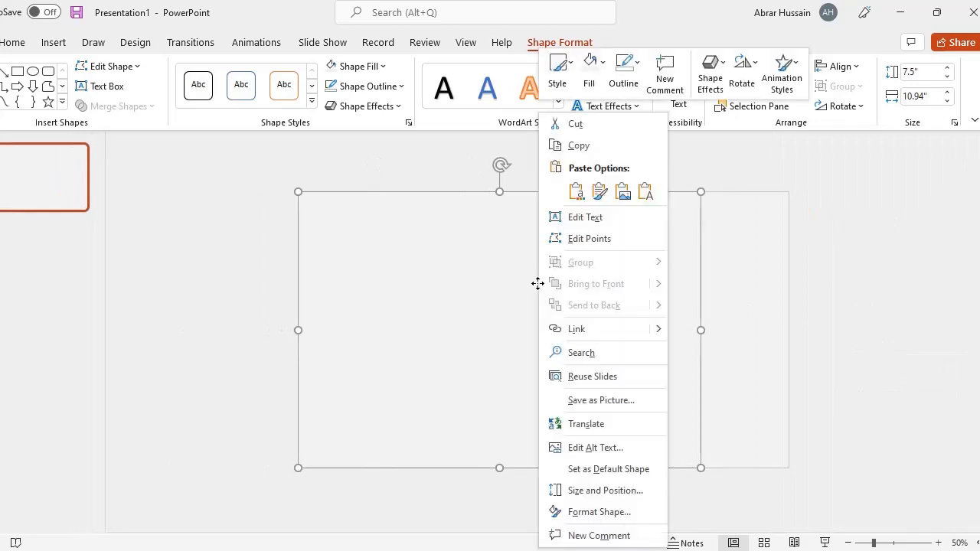
{"action": "left_click", "coordinate": [584, 513]}
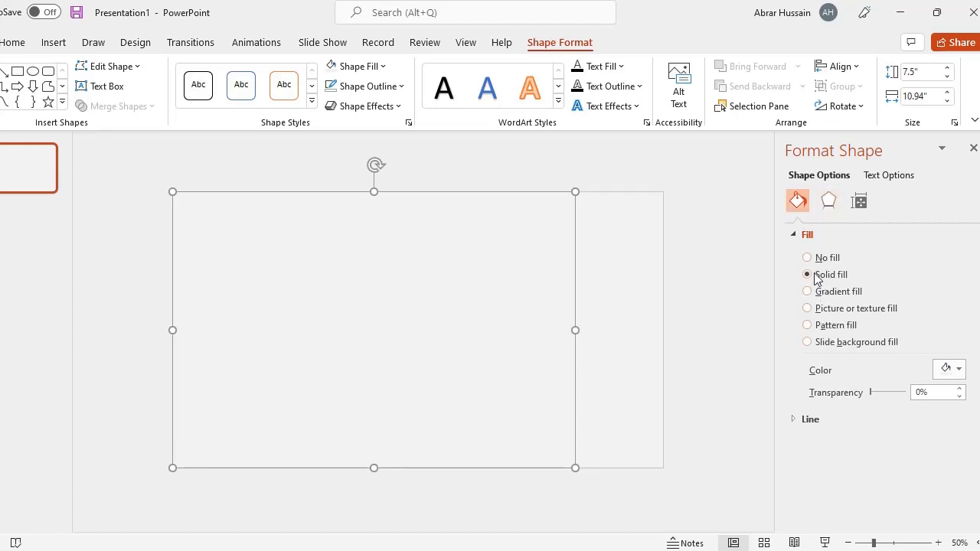
{"action": "left_click", "coordinate": [816, 297]}
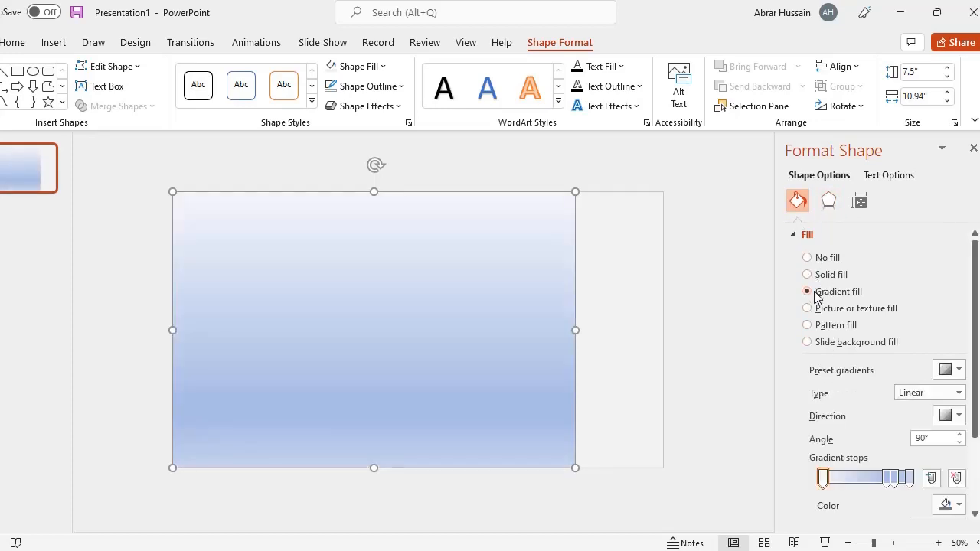
{"action": "left_click", "coordinate": [816, 309]}
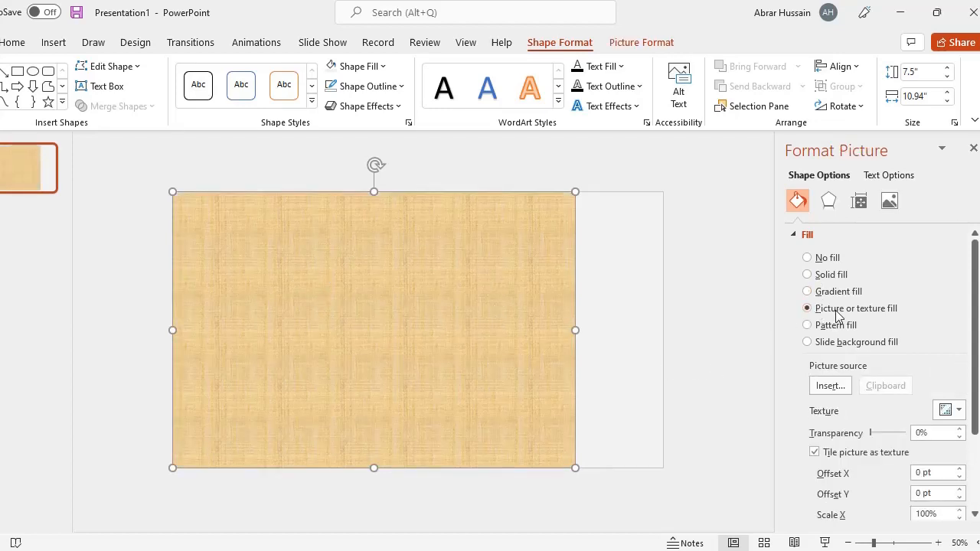
{"action": "left_click", "coordinate": [830, 386]}
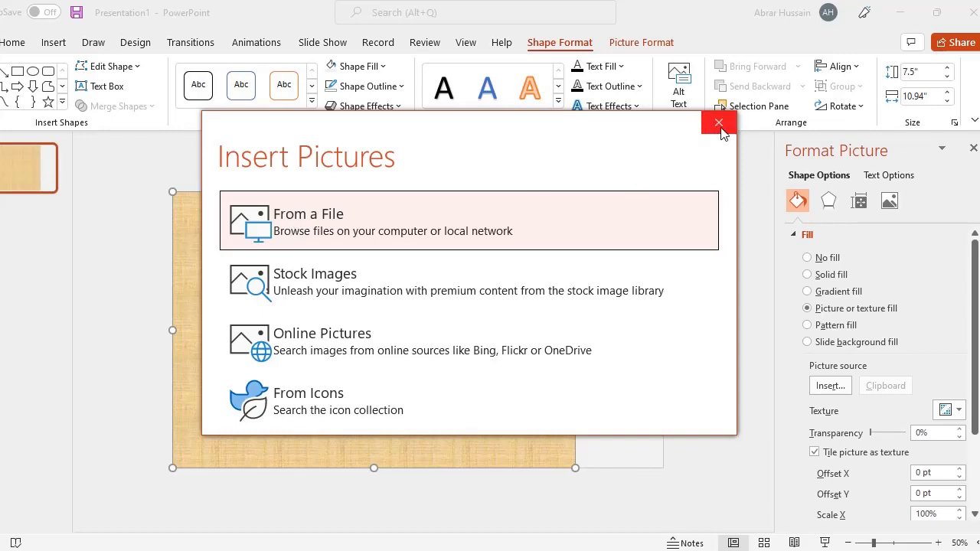
{"action": "left_click", "coordinate": [719, 124]}
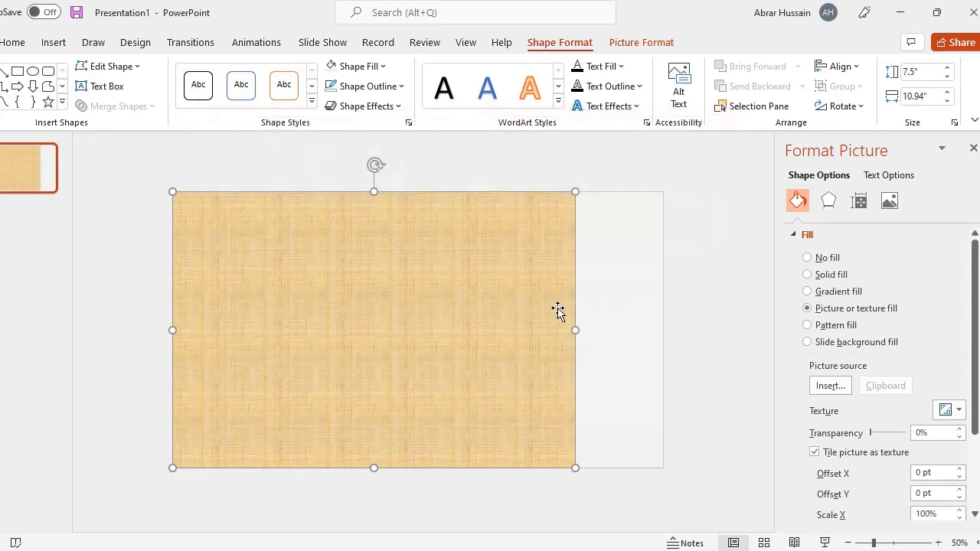
{"action": "left_click", "coordinate": [807, 274]}
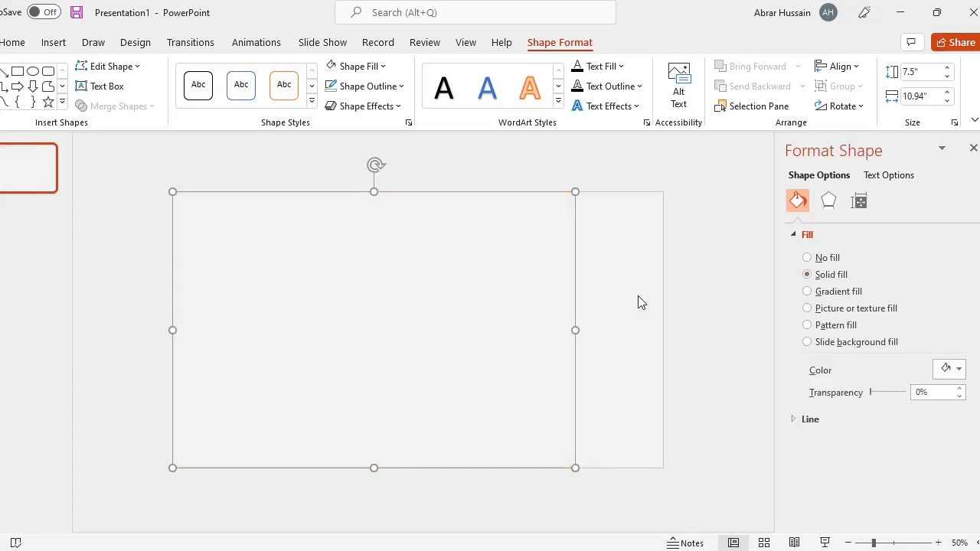
Apply the outer shadow preset Offset: Bottom Right to the rectangle
{"action": "left_click", "coordinate": [829, 199]}
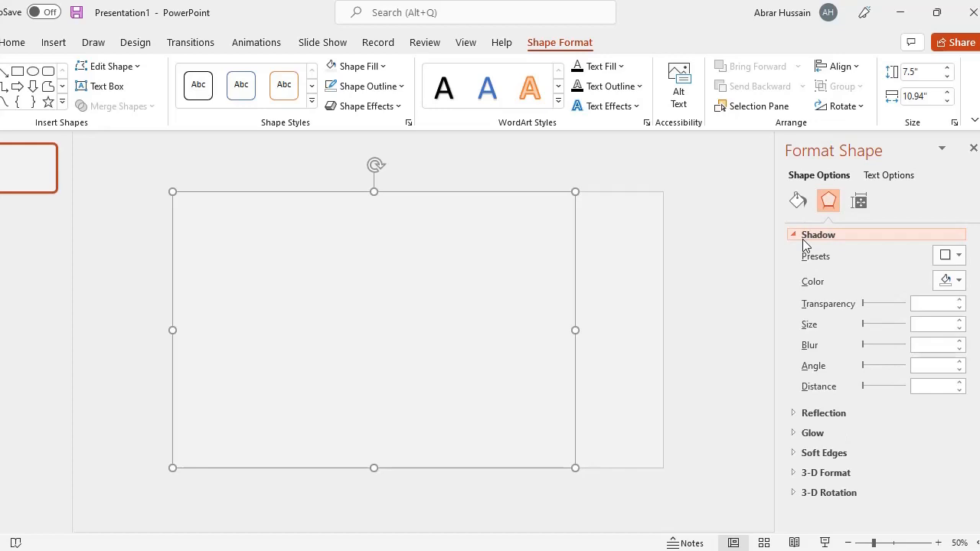
{"action": "left_click", "coordinate": [945, 258]}
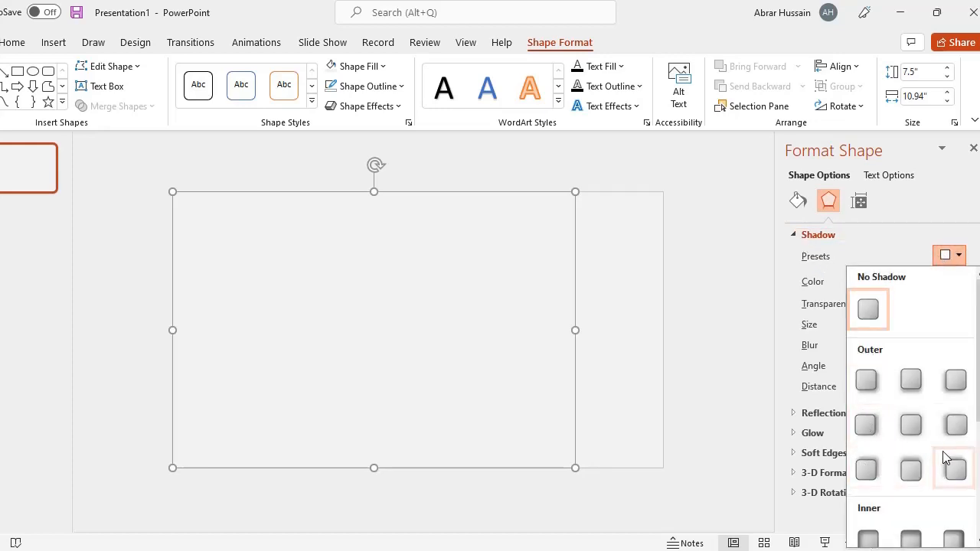
{"action": "scroll", "coordinate": [911, 452], "scroll_direction": "down", "scroll_amount": 3}
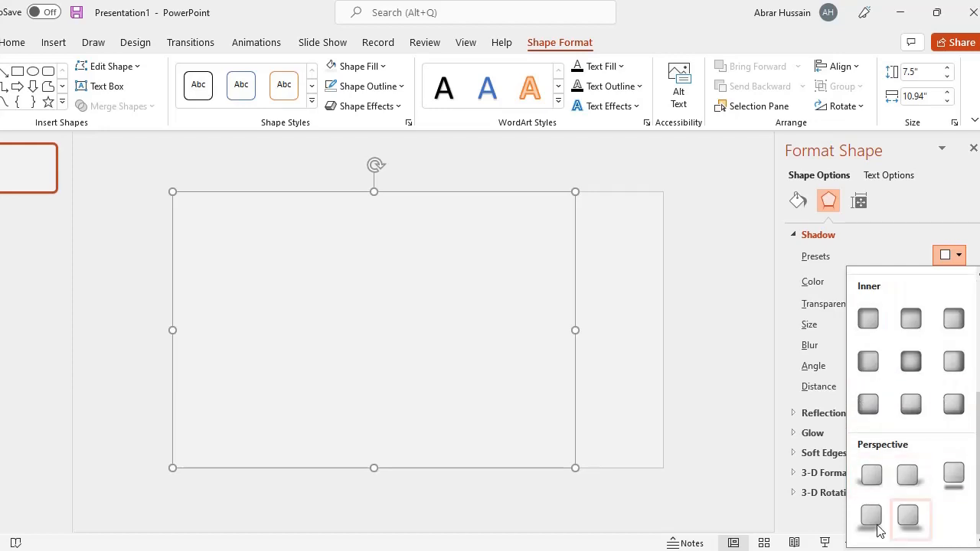
{"action": "scroll", "coordinate": [869, 435], "scroll_direction": "up", "scroll_amount": 3}
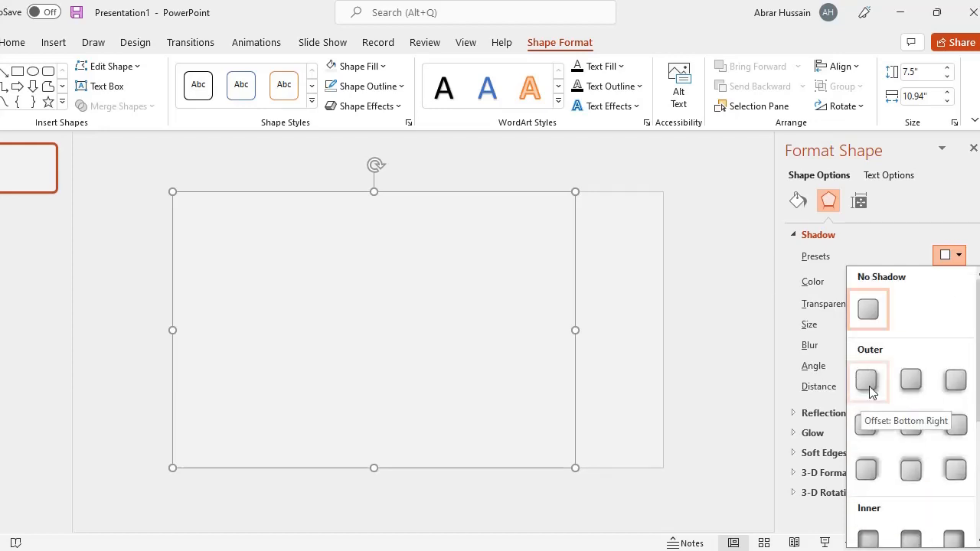
{"action": "left_click", "coordinate": [870, 379]}
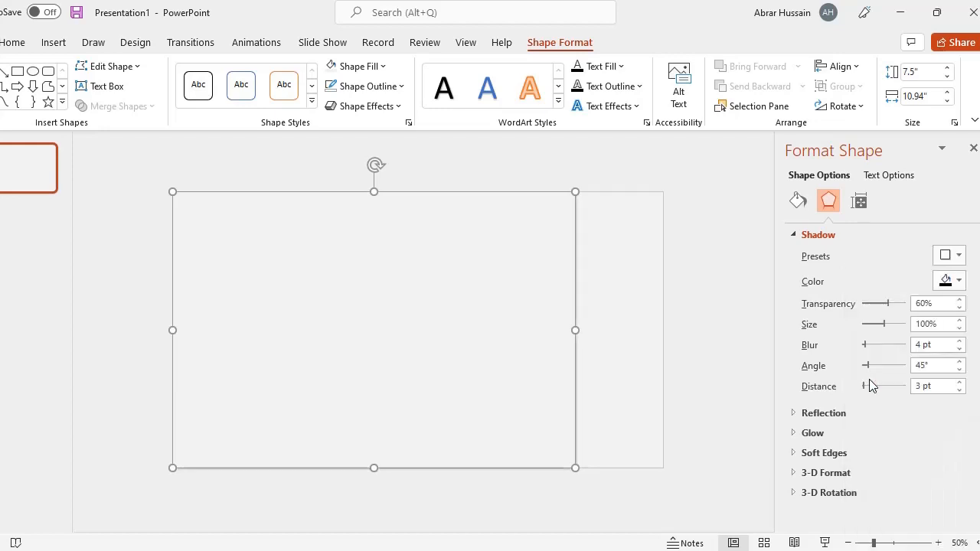
{"action": "left_click", "coordinate": [694, 288]}
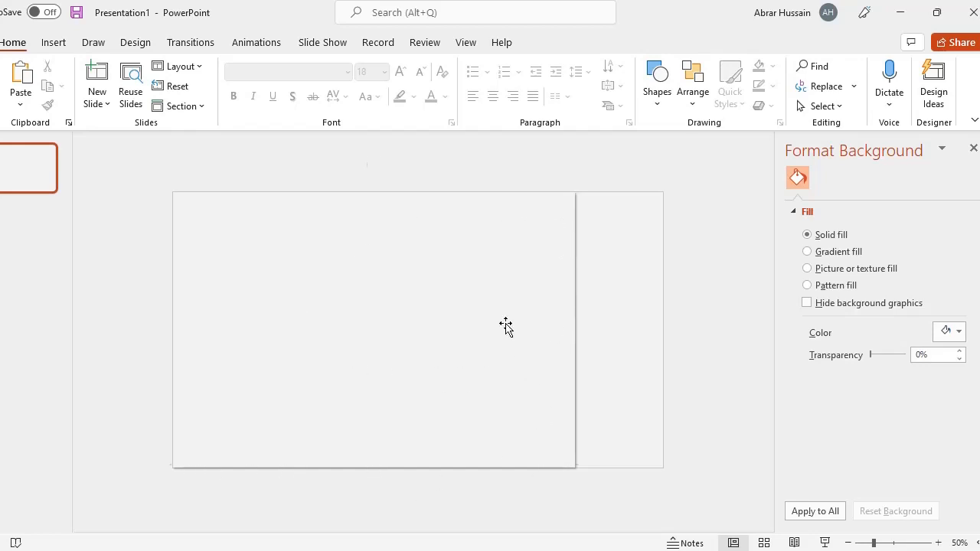
Set the rectangle's shadow to 65% transparency, 101% size and 12 pt blur
{"action": "left_click", "coordinate": [505, 327]}
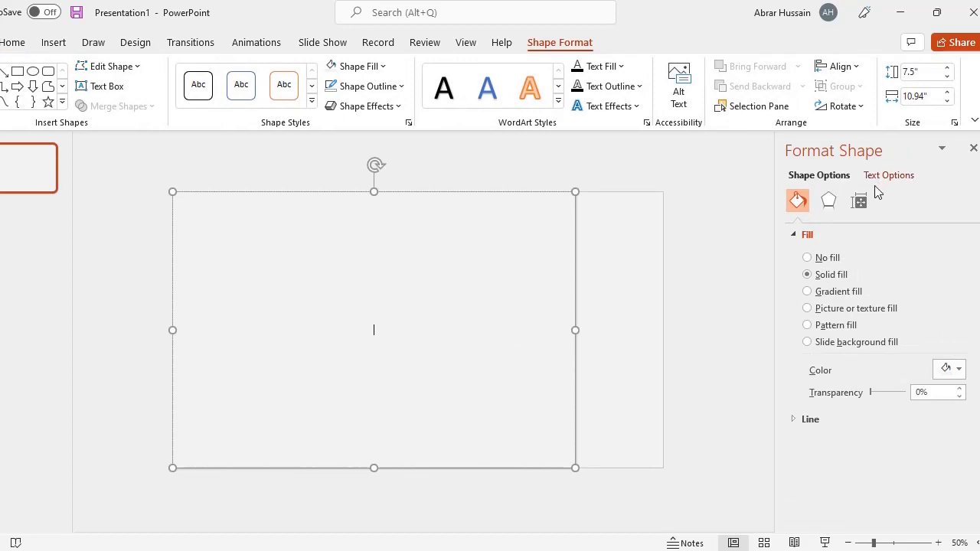
{"action": "left_click", "coordinate": [827, 204]}
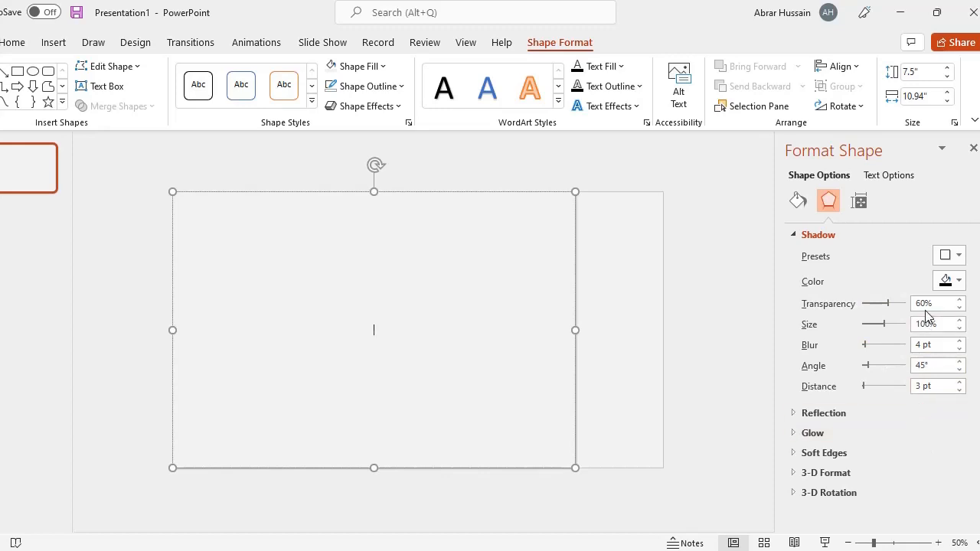
{"action": "left_click", "coordinate": [960, 301]}
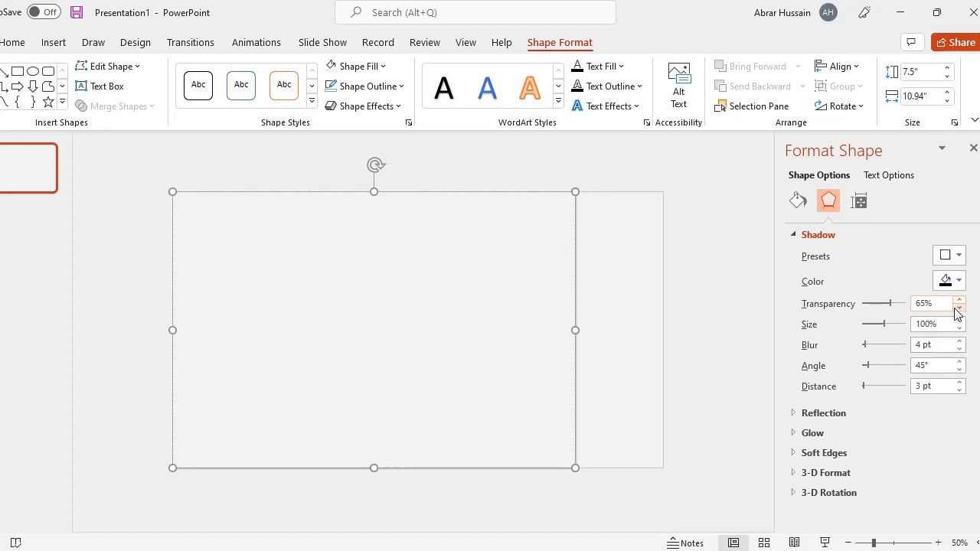
{"action": "left_click", "coordinate": [960, 321]}
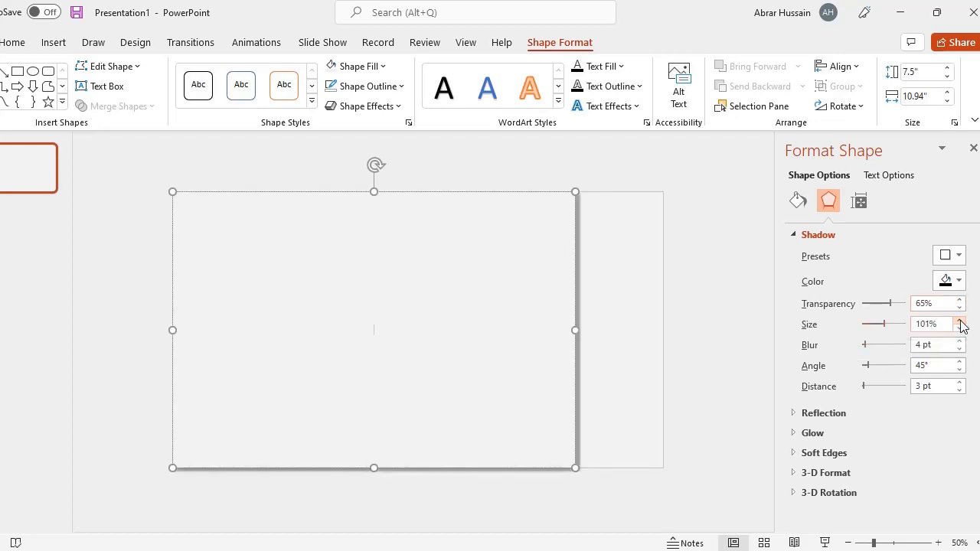
{"action": "left_click", "coordinate": [961, 321]}
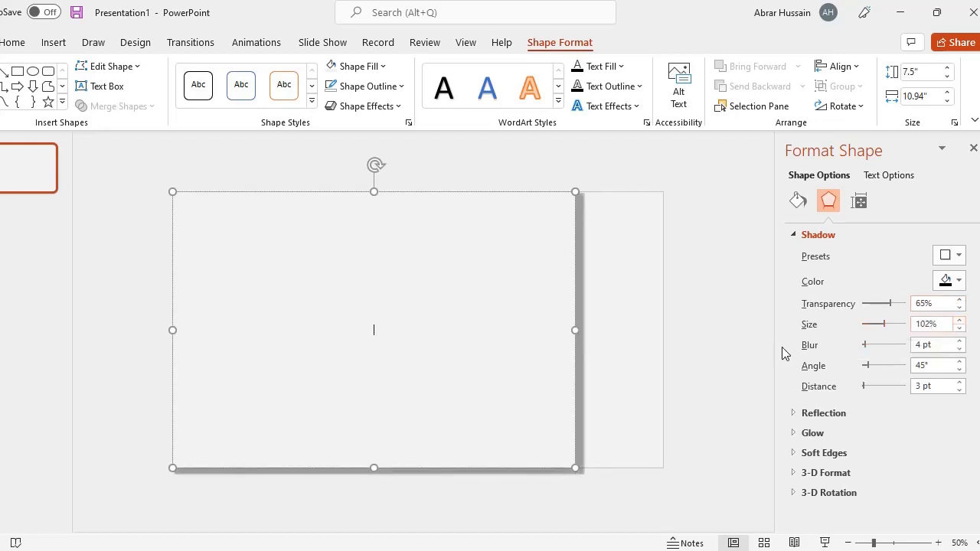
{"action": "left_click", "coordinate": [959, 329]}
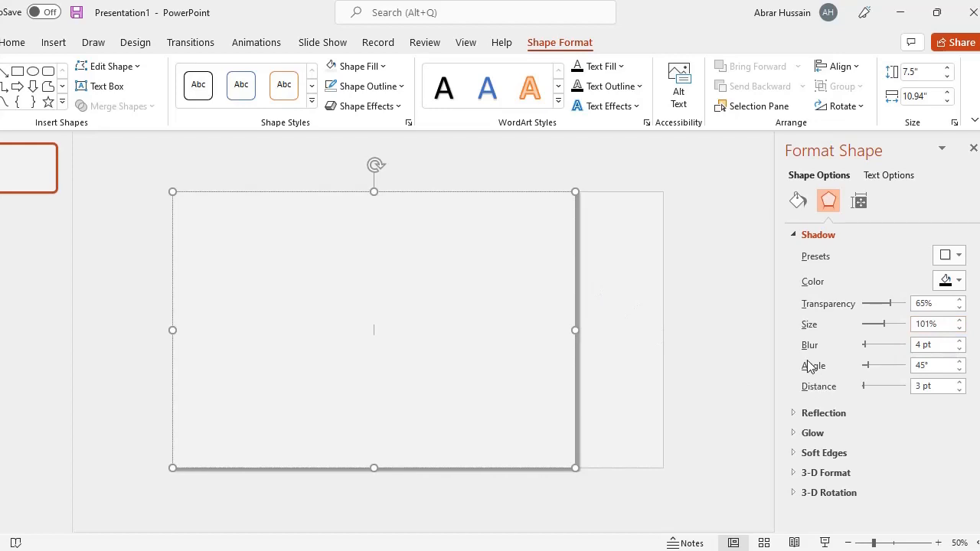
{"action": "left_click", "coordinate": [960, 342]}
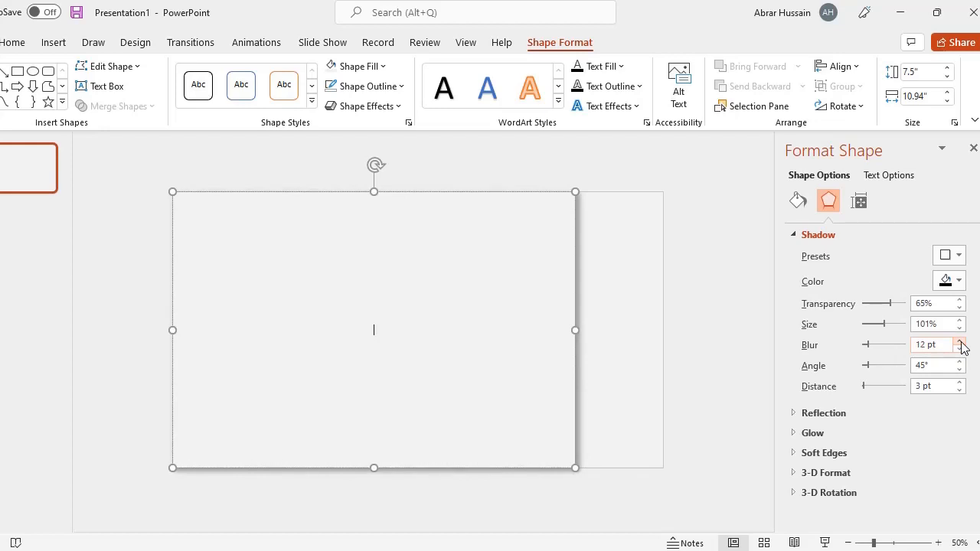
Set the large rectangle's shadow blur to 17 pt and its shadow angle to 50°
{"action": "left_click", "coordinate": [960, 342]}
{"action": "left_click", "coordinate": [960, 342]}
{"action": "left_click", "coordinate": [960, 342]}
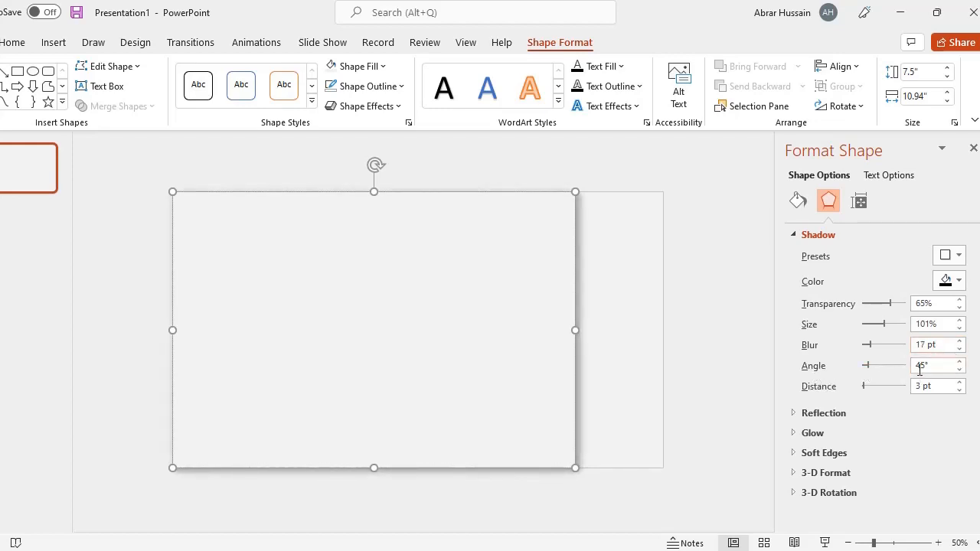
{"action": "left_click", "coordinate": [959, 370]}
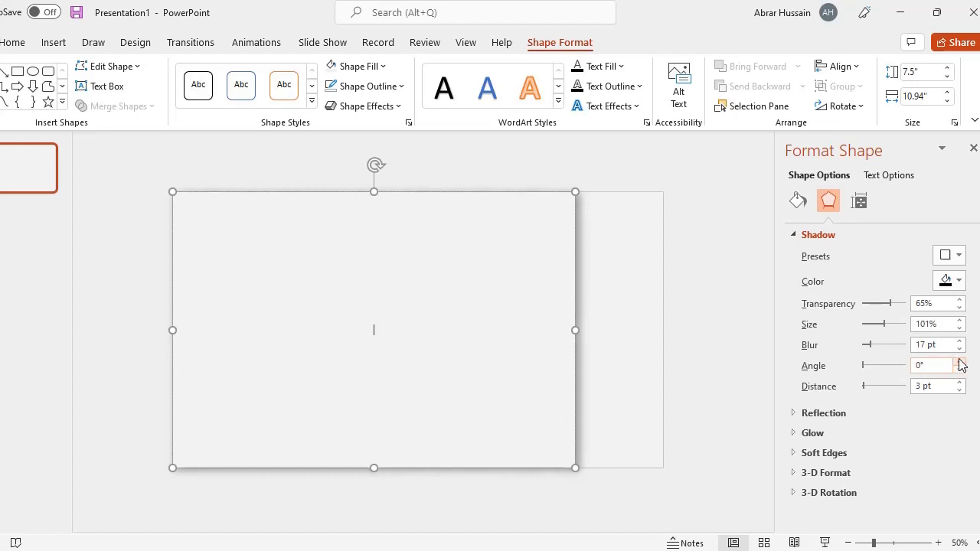
{"action": "left_click", "coordinate": [962, 364]}
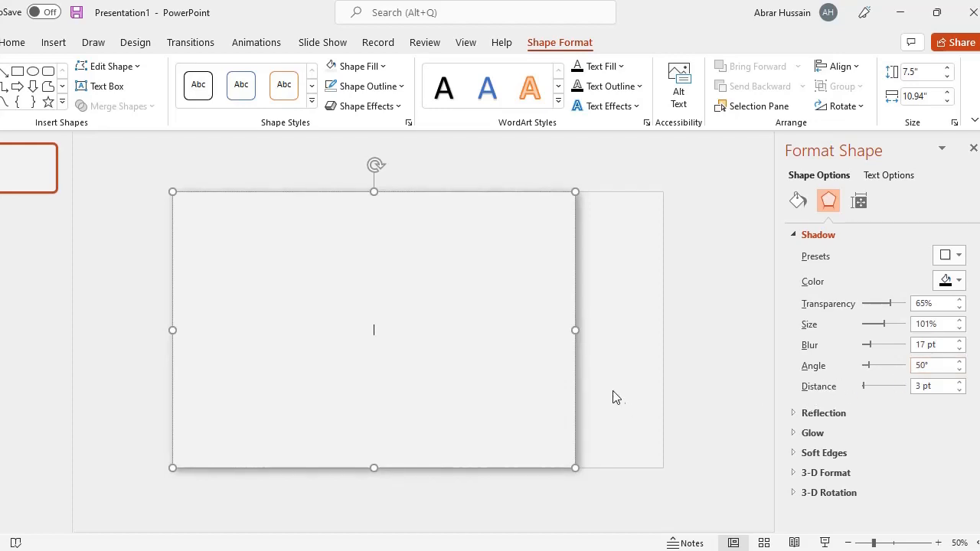
Increase the rectangle's shadow distance to 17 pt
{"action": "left_click", "coordinate": [960, 383]}
{"action": "left_click", "coordinate": [960, 383]}
{"action": "left_click", "coordinate": [960, 383]}
{"action": "left_click", "coordinate": [961, 382]}
{"action": "left_click", "coordinate": [960, 383]}
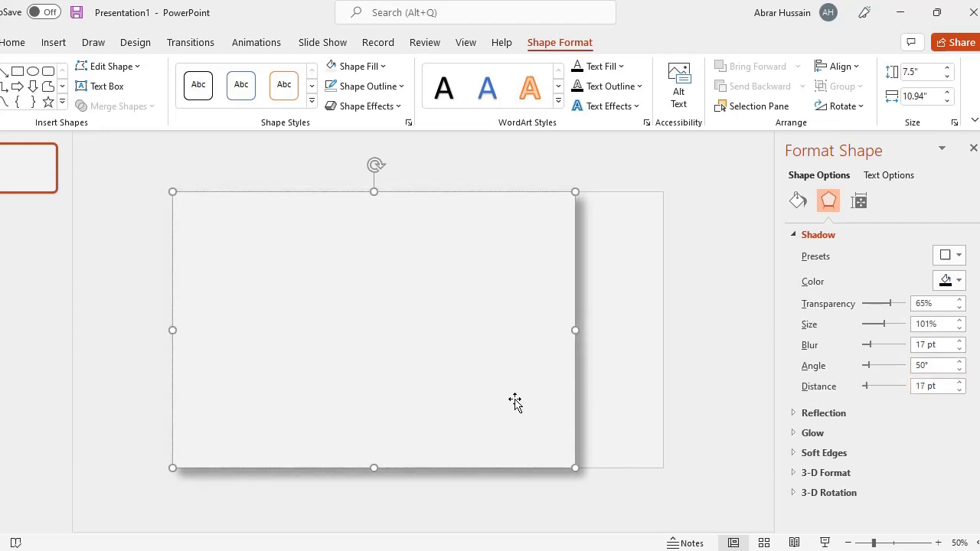
Try shadow angles of 10° and 3° on the large rectangle
{"action": "left_click", "coordinate": [960, 370]}
{"action": "left_click", "coordinate": [961, 370]}
{"action": "left_click", "coordinate": [962, 369]}
{"action": "left_click", "coordinate": [960, 363]}
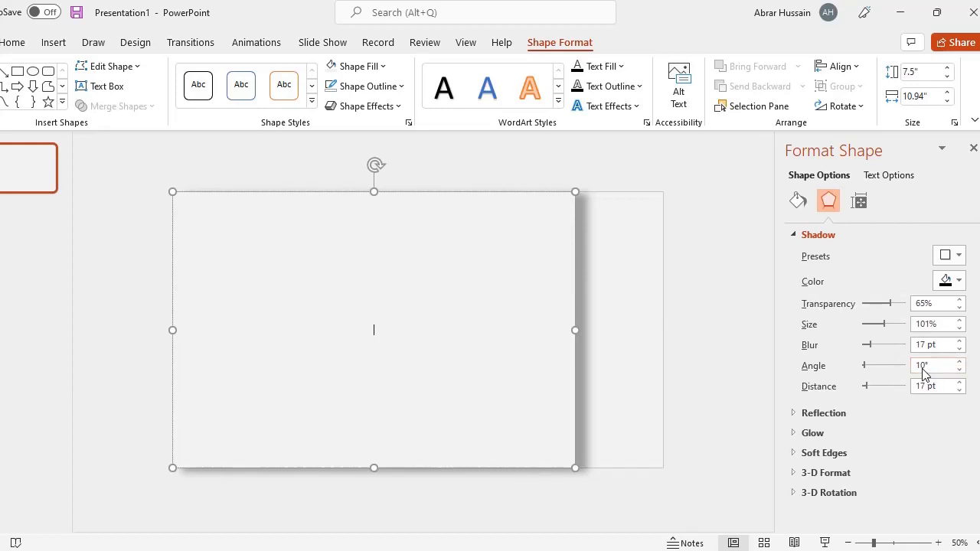
{"action": "left_click_drag", "start_coordinate": [925, 368], "coordinate": [912, 370]}
{"action": "type", "text": "3"}
{"action": "left_click", "coordinate": [941, 386]}
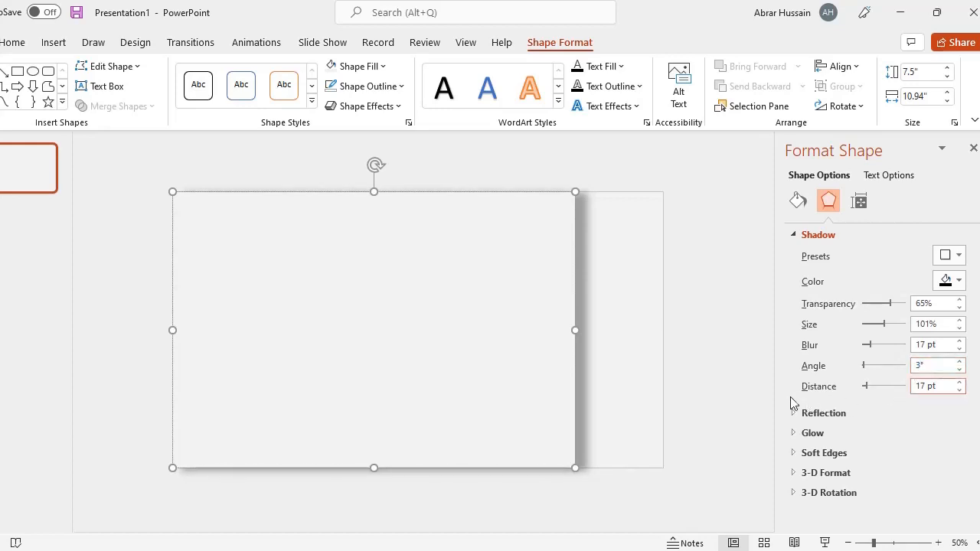
Set the rectangle's shadow angle to 45° and reduce the shadow distance to 14 pt
{"action": "left_click", "coordinate": [928, 367]}
{"action": "type", "text": "45"}
{"action": "key", "text": "Return"}
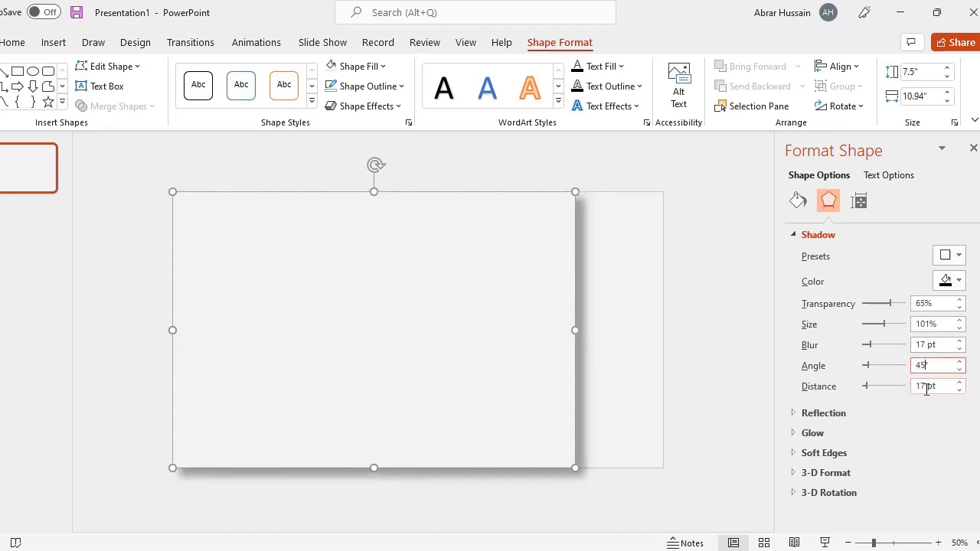
{"action": "left_click", "coordinate": [944, 388]}
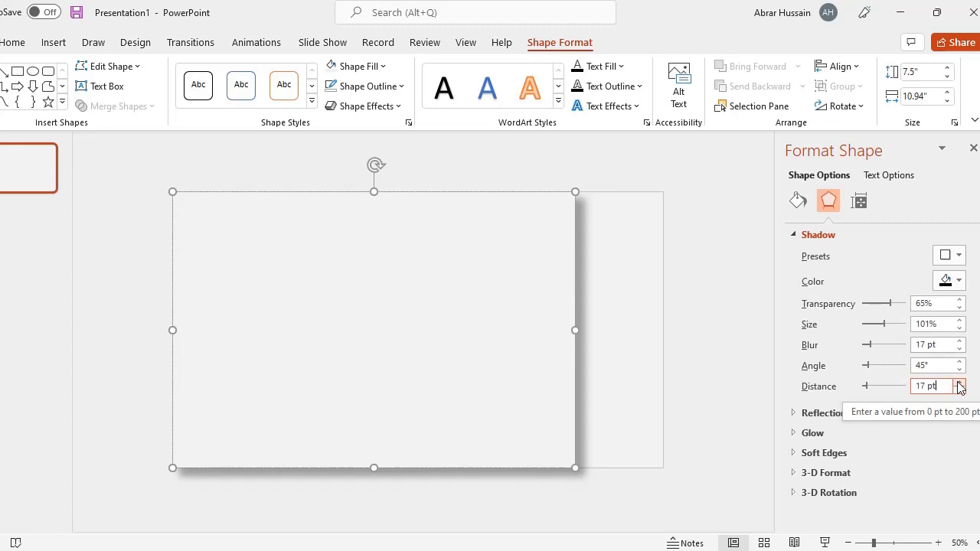
{"action": "left_click", "coordinate": [960, 391]}
{"action": "left_click", "coordinate": [959, 392]}
{"action": "left_click", "coordinate": [960, 392]}
{"action": "left_click", "coordinate": [959, 392]}
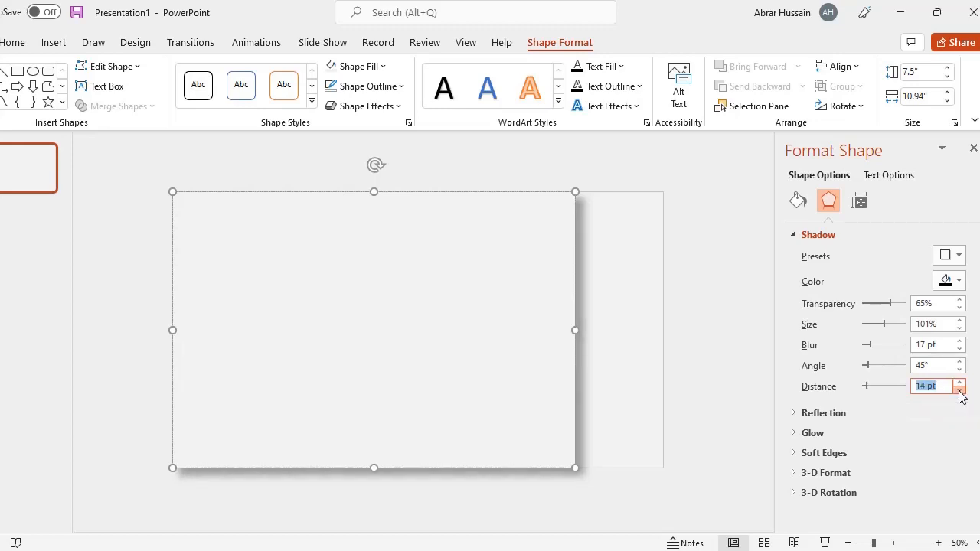
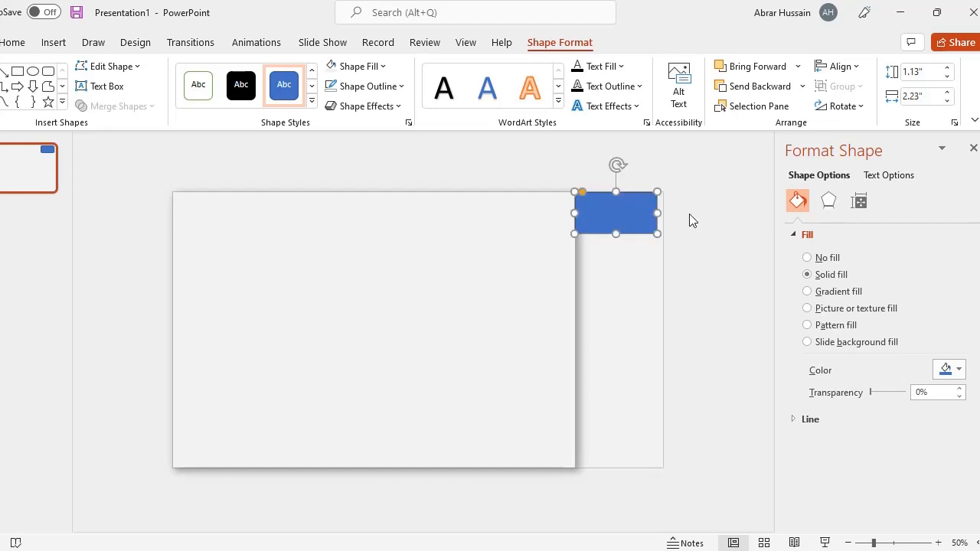
Narrow the blue rounded rectangle from its left edge to a width of about 2.12"
{"action": "left_click", "coordinate": [689, 214]}
{"action": "left_click", "coordinate": [635, 214]}
{"action": "scroll", "coordinate": [630, 191], "scroll_direction": "up", "scroll_amount": 3}
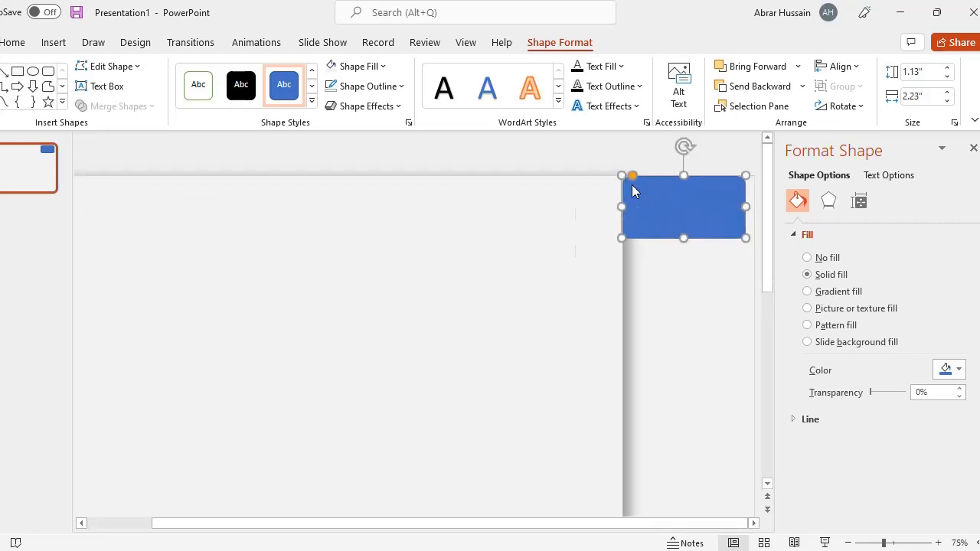
{"action": "scroll", "coordinate": [632, 191], "scroll_direction": "up", "scroll_amount": 5}
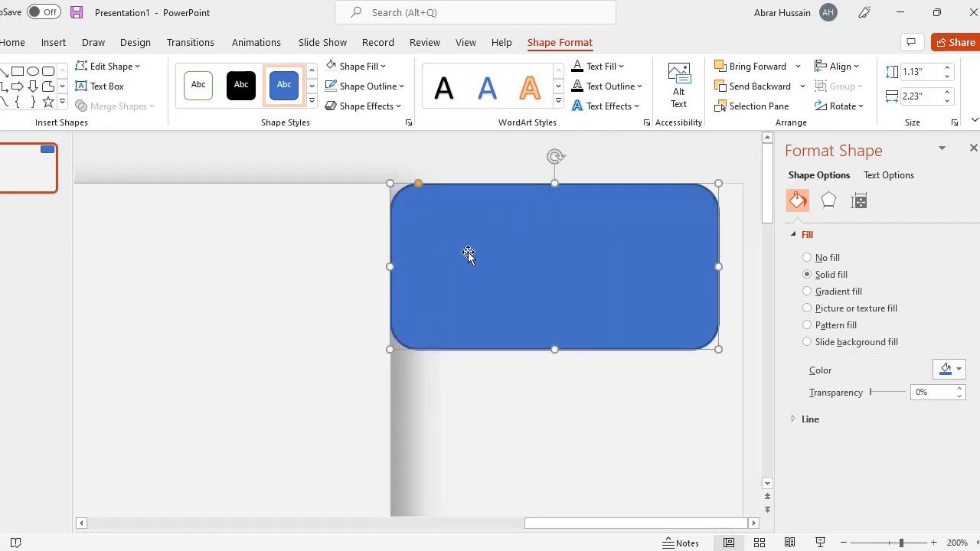
{"action": "left_click_drag", "start_coordinate": [391, 266], "coordinate": [406, 266]}
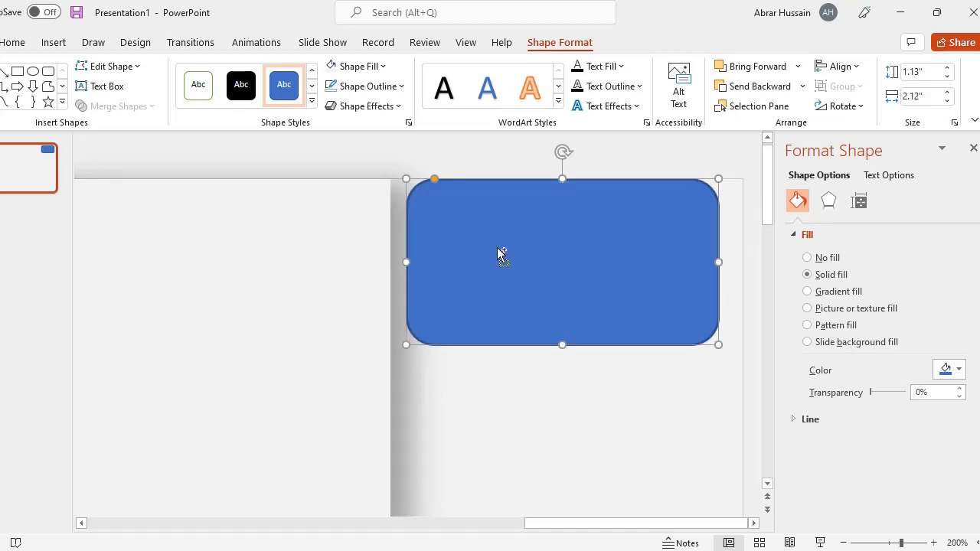
Shrink the blue rounded rectangle to about 0.64" high and 2.05" wide, and make its corners slightly less rounded
{"action": "scroll", "coordinate": [498, 253], "scroll_direction": "down", "scroll_amount": 5}
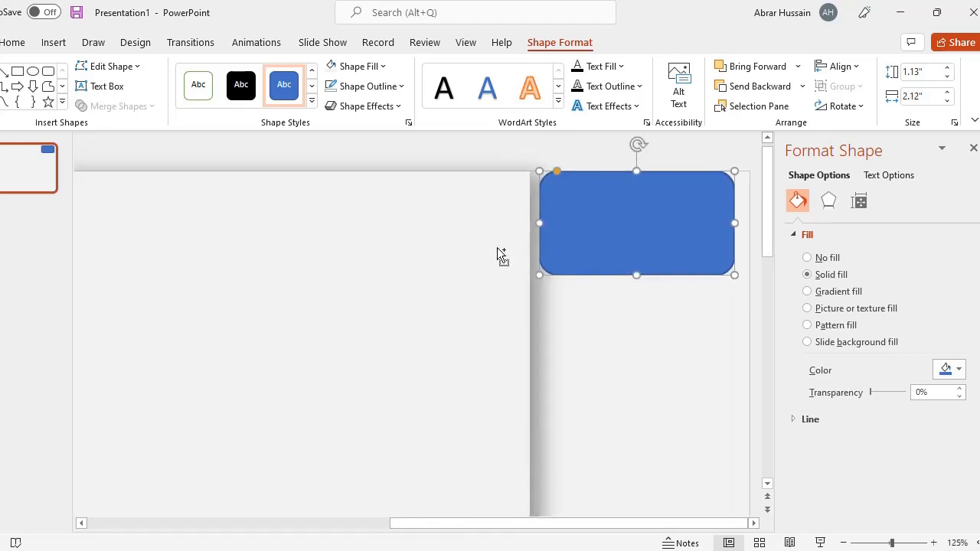
{"action": "scroll", "coordinate": [497, 247], "scroll_direction": "up", "scroll_amount": 5}
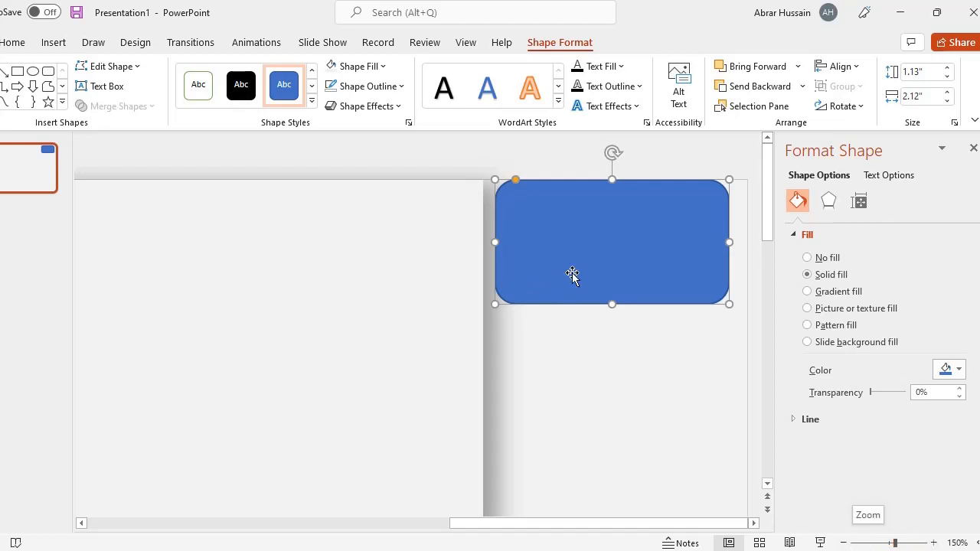
{"action": "left_click", "coordinate": [933, 543]}
{"action": "left_click", "coordinate": [934, 542]}
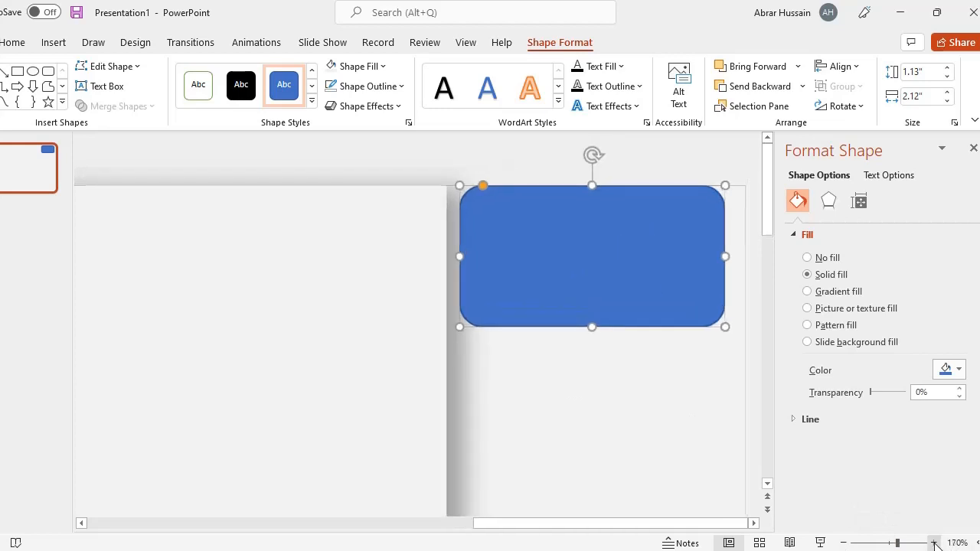
{"action": "left_click", "coordinate": [933, 543]}
{"action": "left_click", "coordinate": [934, 543]}
{"action": "left_click", "coordinate": [934, 543]}
{"action": "left_click", "coordinate": [934, 543]}
{"action": "left_click", "coordinate": [934, 543]}
{"action": "left_click", "coordinate": [934, 543]}
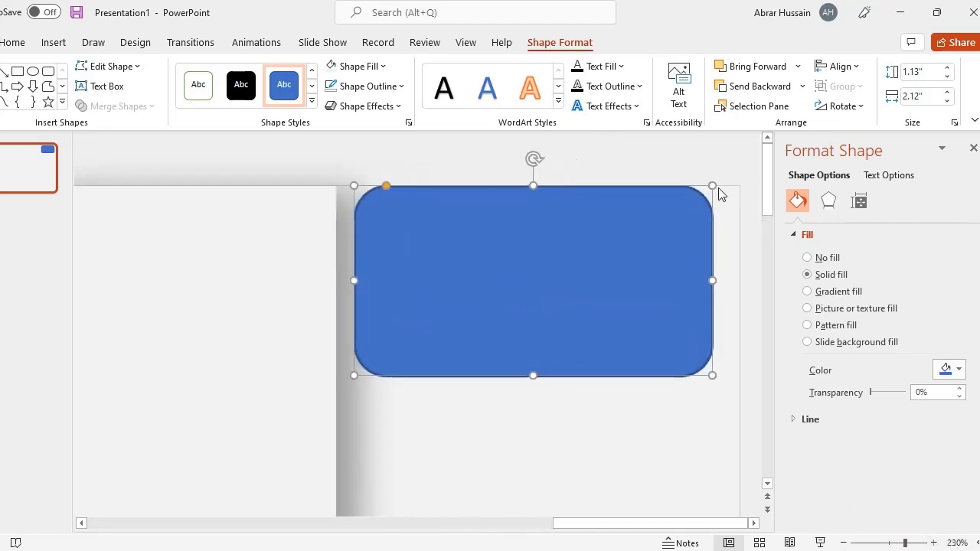
{"action": "left_click_drag", "start_coordinate": [533, 185], "coordinate": [533, 222]}
{"action": "left_click_drag", "start_coordinate": [354, 298], "coordinate": [367, 300]}
{"action": "left_click_drag", "start_coordinate": [388, 223], "coordinate": [384, 226]}
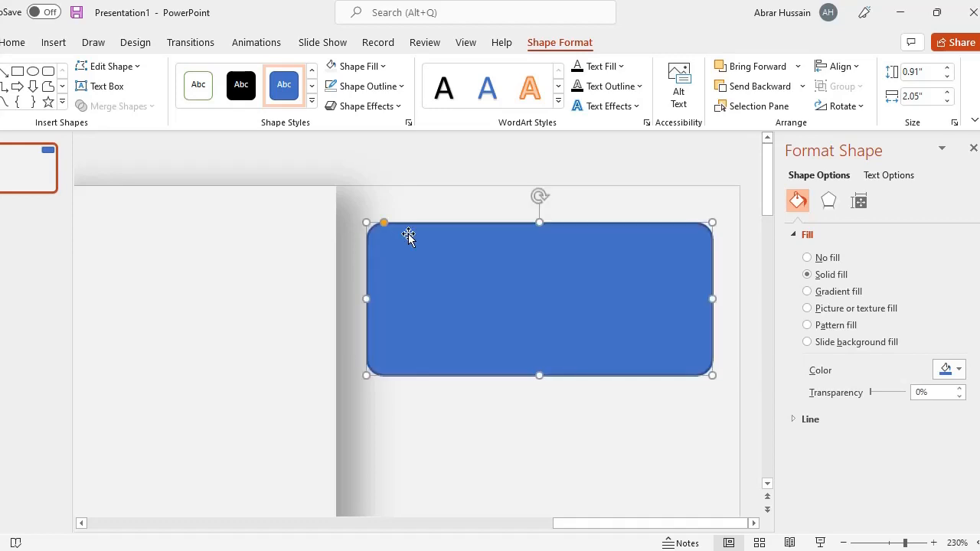
{"action": "left_click_drag", "start_coordinate": [537, 373], "coordinate": [533, 330]}
Close the shape formatting options and enlarge the blue rounded rectangle to about 0.72" high and 2.07" wide
{"action": "left_click", "coordinate": [843, 543]}
{"action": "left_click", "coordinate": [843, 543]}
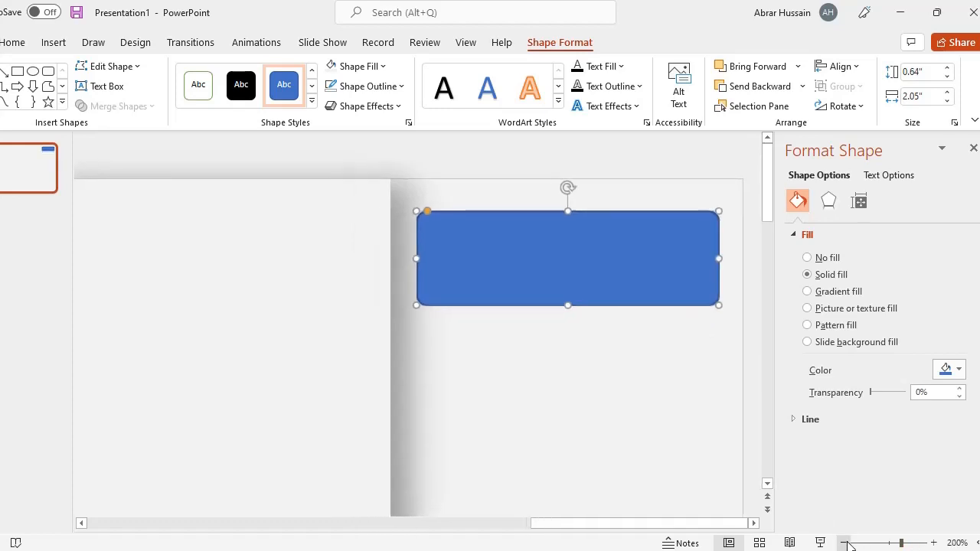
{"action": "left_click", "coordinate": [844, 543]}
{"action": "left_click", "coordinate": [844, 543]}
{"action": "left_click", "coordinate": [844, 543]}
{"action": "left_click", "coordinate": [844, 543]}
{"action": "left_click", "coordinate": [845, 543]}
{"action": "left_click", "coordinate": [845, 543]}
{"action": "left_click", "coordinate": [845, 543]}
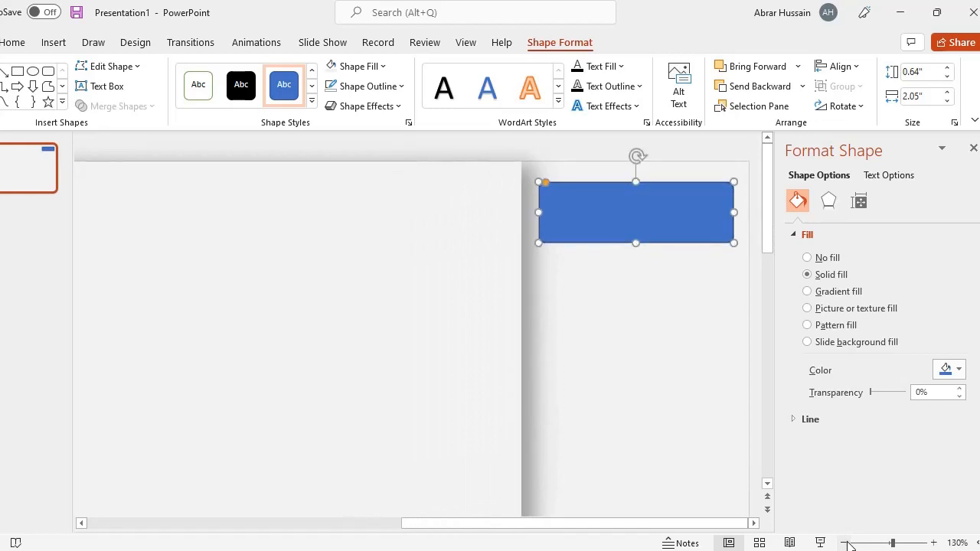
{"action": "left_click", "coordinate": [845, 543]}
{"action": "left_click", "coordinate": [844, 543]}
{"action": "left_click", "coordinate": [844, 543]}
{"action": "left_click", "coordinate": [844, 543]}
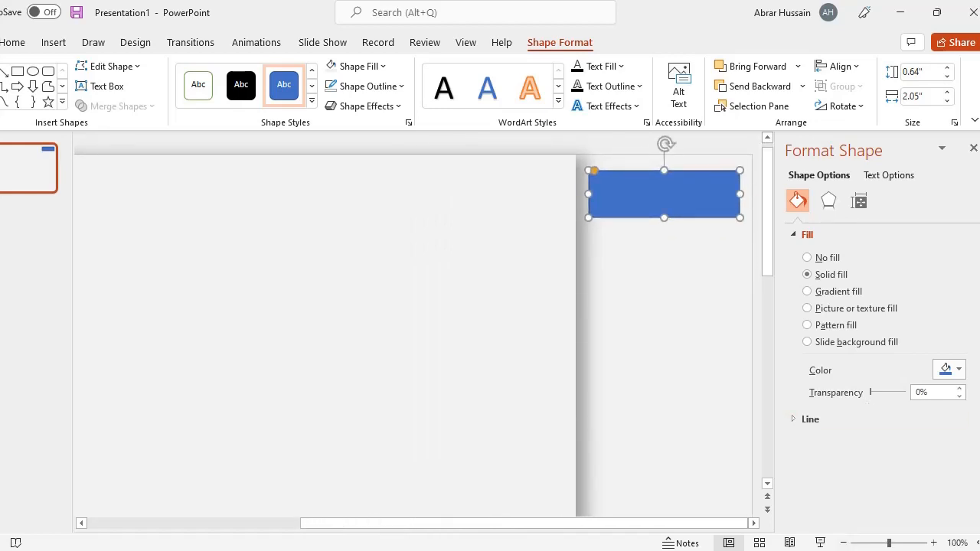
{"action": "left_click", "coordinate": [973, 148]}
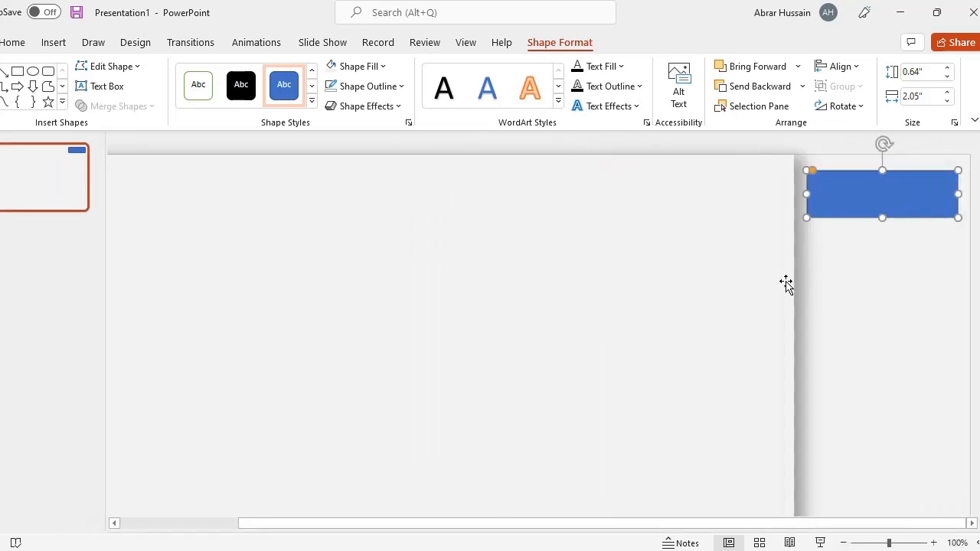
{"action": "scroll", "coordinate": [786, 283], "scroll_direction": "down", "scroll_amount": 2}
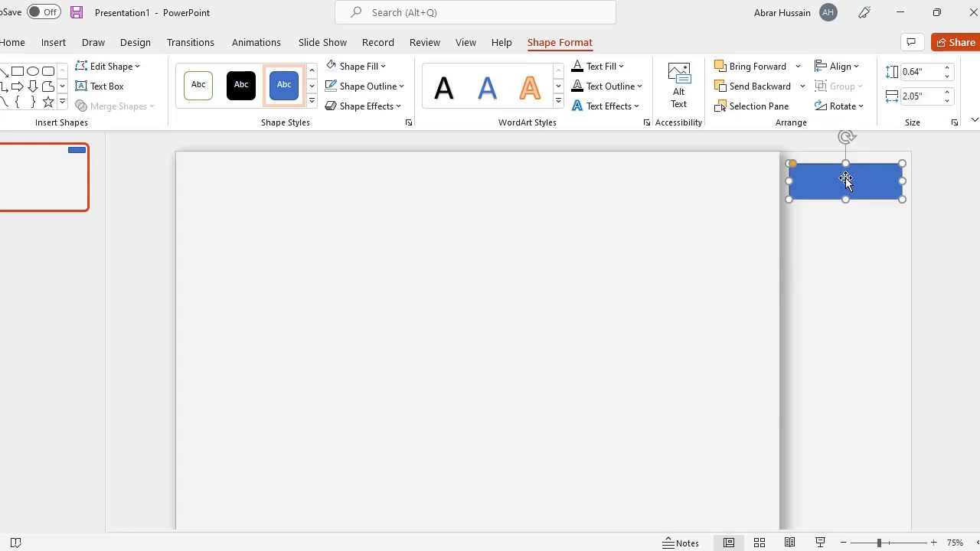
{"action": "left_click_drag", "start_coordinate": [849, 165], "coordinate": [859, 156]}
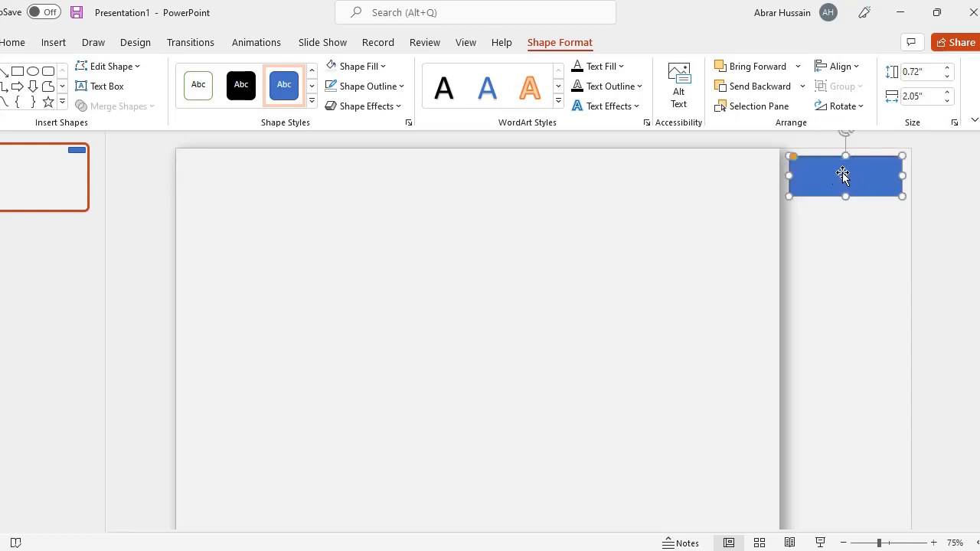
{"action": "left_click_drag", "start_coordinate": [789, 176], "coordinate": [787, 179]}
Add the text "Project Goal" to the blue rounded rectangle and deselect it
{"action": "scroll", "coordinate": [946, 168], "scroll_direction": "up", "scroll_amount": 5}
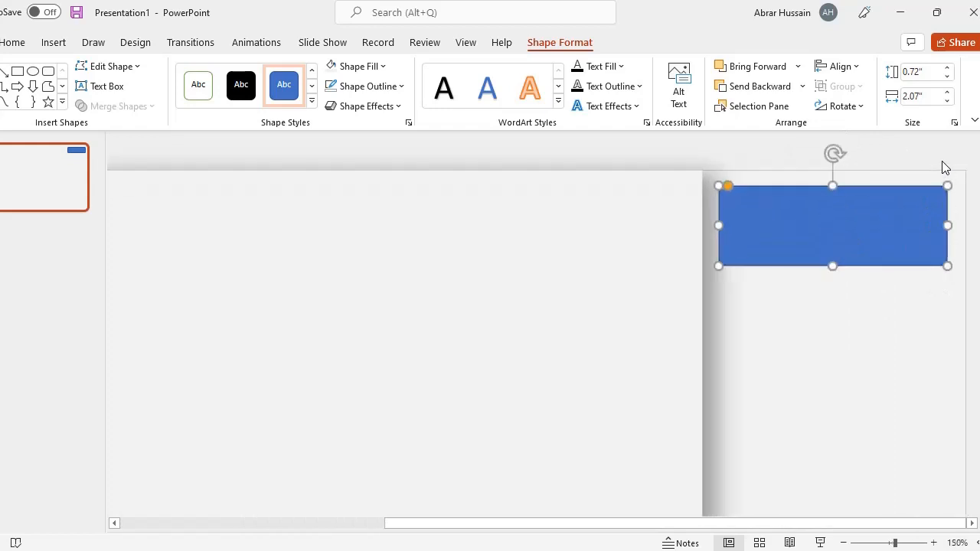
{"action": "right_click", "coordinate": [782, 249]}
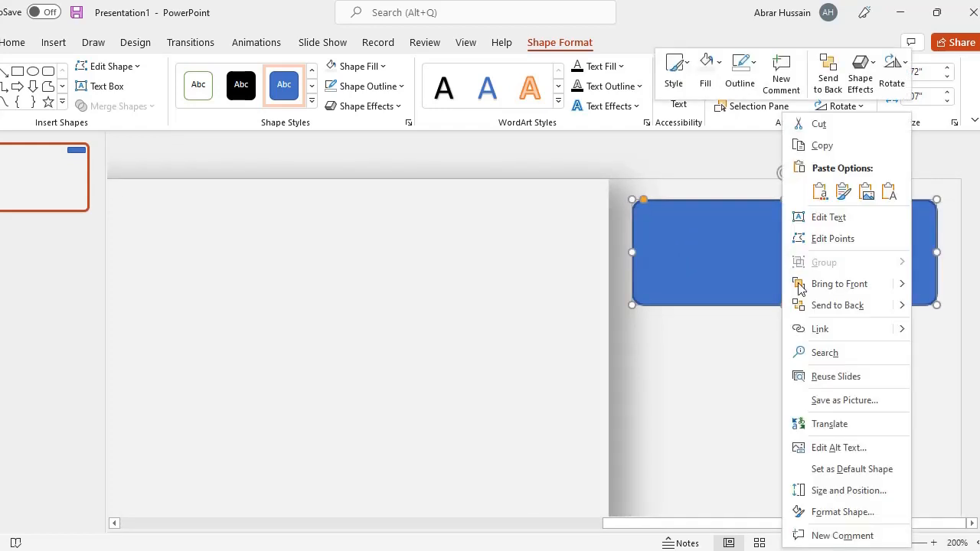
{"action": "left_click", "coordinate": [835, 217]}
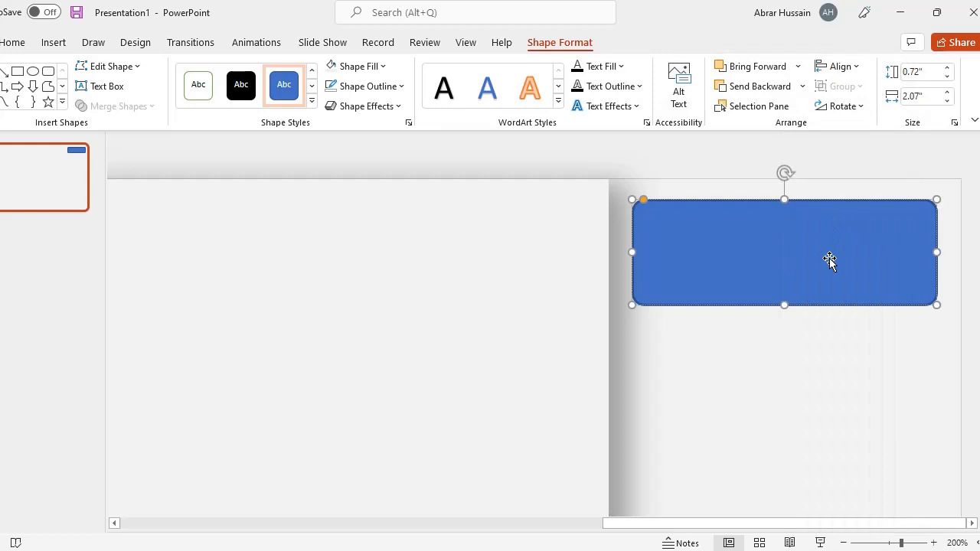
{"action": "type", "text": "Goal"}
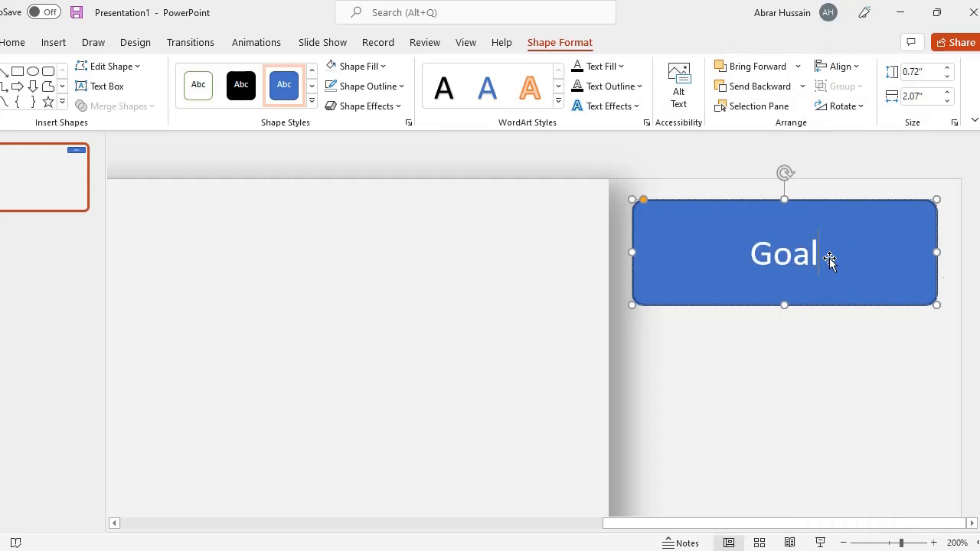
{"action": "key", "text": "Home"}
{"action": "type", "text": "Project"}
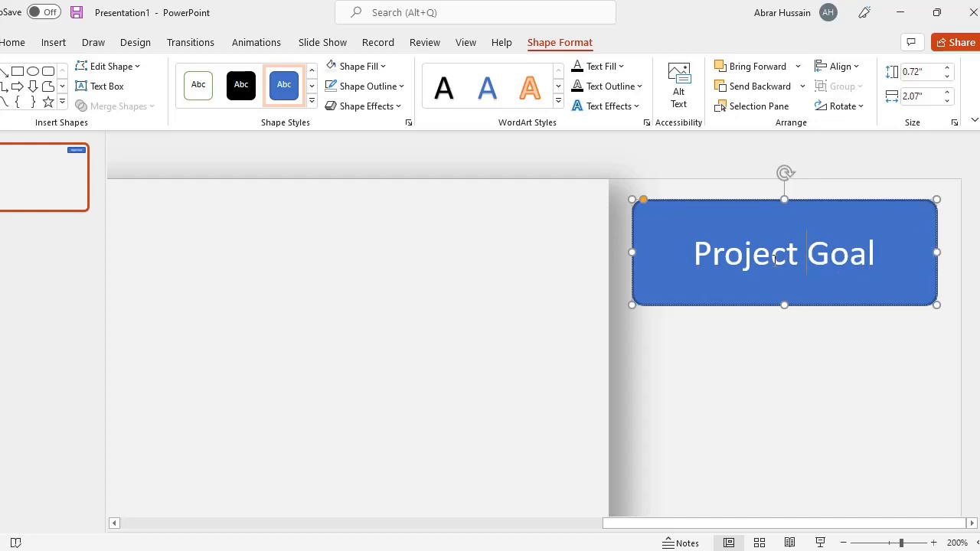
{"action": "left_click", "coordinate": [809, 349]}
{"action": "scroll", "coordinate": [864, 353], "scroll_direction": "down", "scroll_amount": 5}
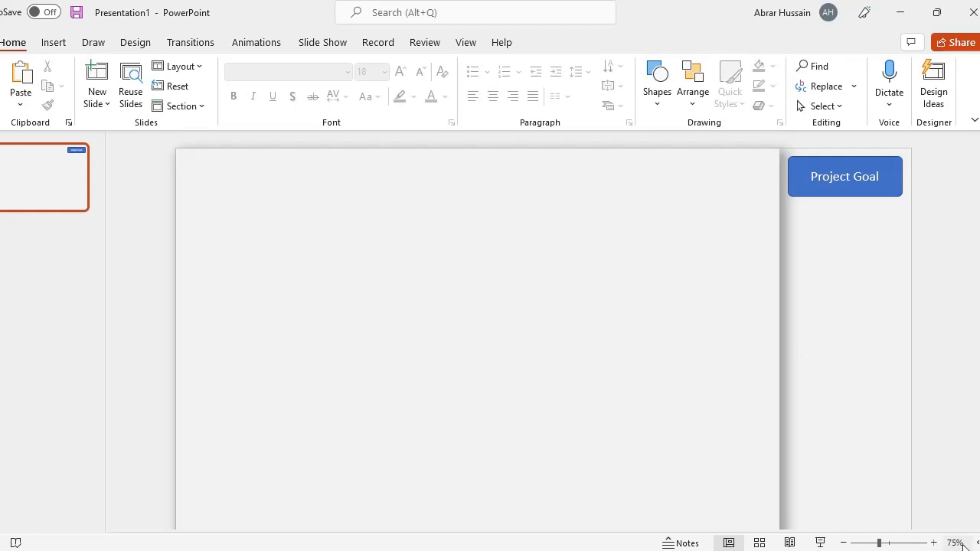
Fill the "Project Goal" rounded rectangle with the darkest shade of the blue theme colour
{"action": "left_click", "coordinate": [854, 184]}
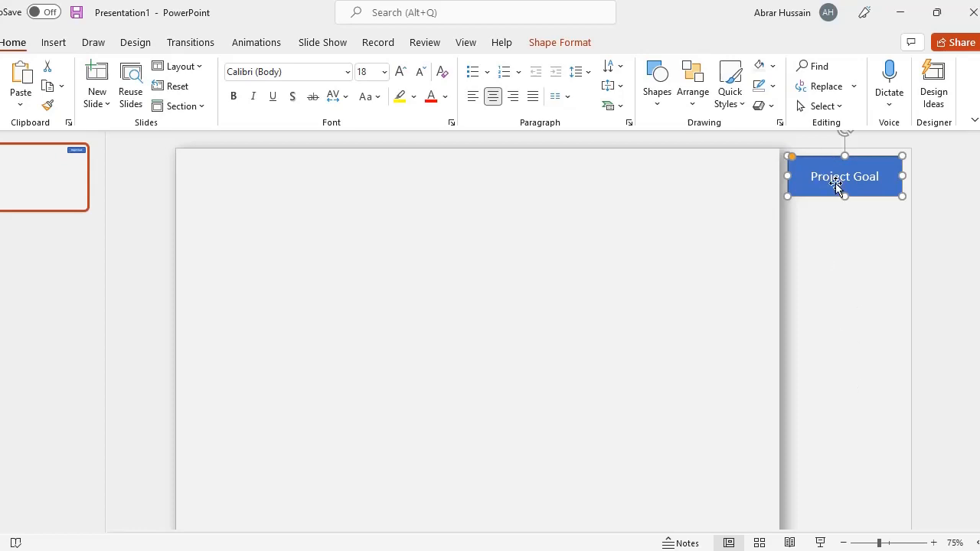
{"action": "right_click", "coordinate": [830, 159]}
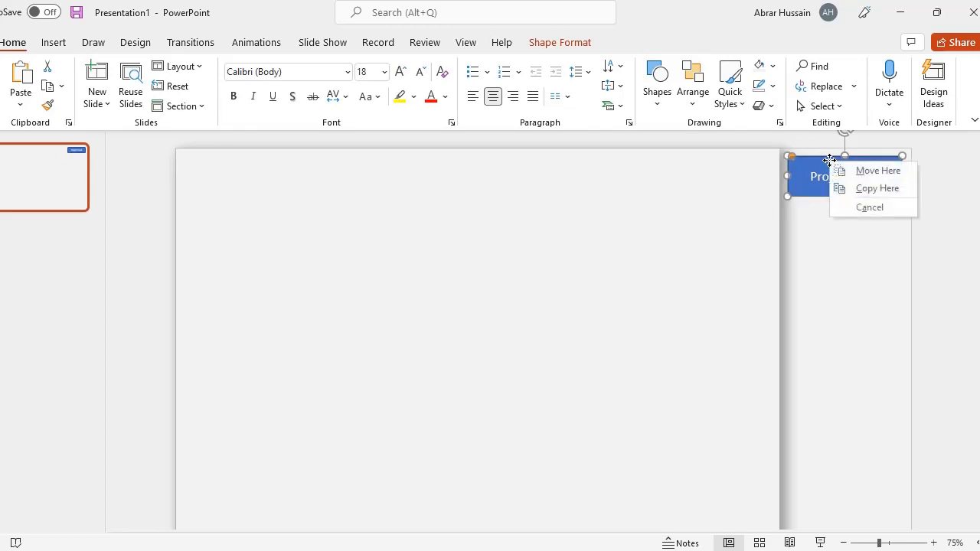
{"action": "key", "text": "Escape"}
{"action": "right_click", "coordinate": [816, 162]}
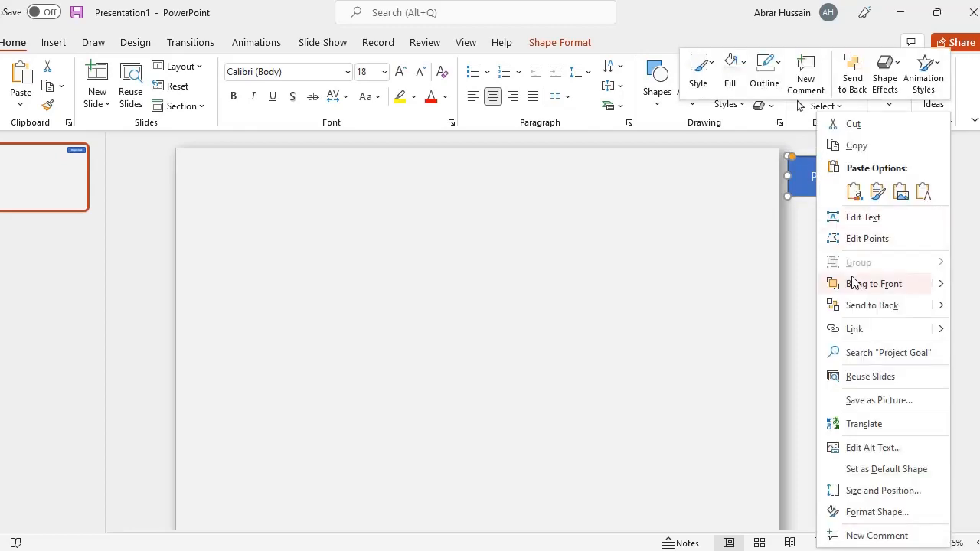
{"action": "left_click", "coordinate": [879, 512]}
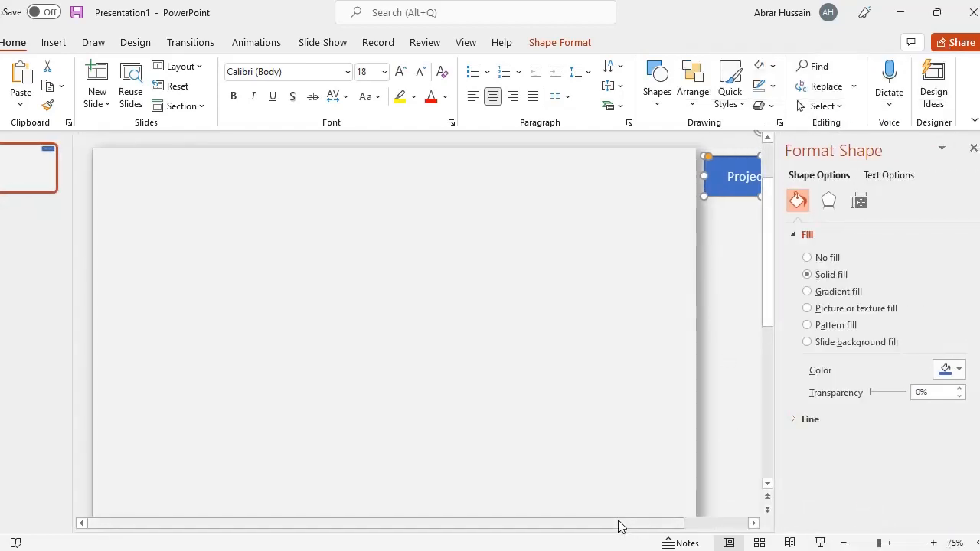
{"action": "left_click", "coordinate": [752, 525]}
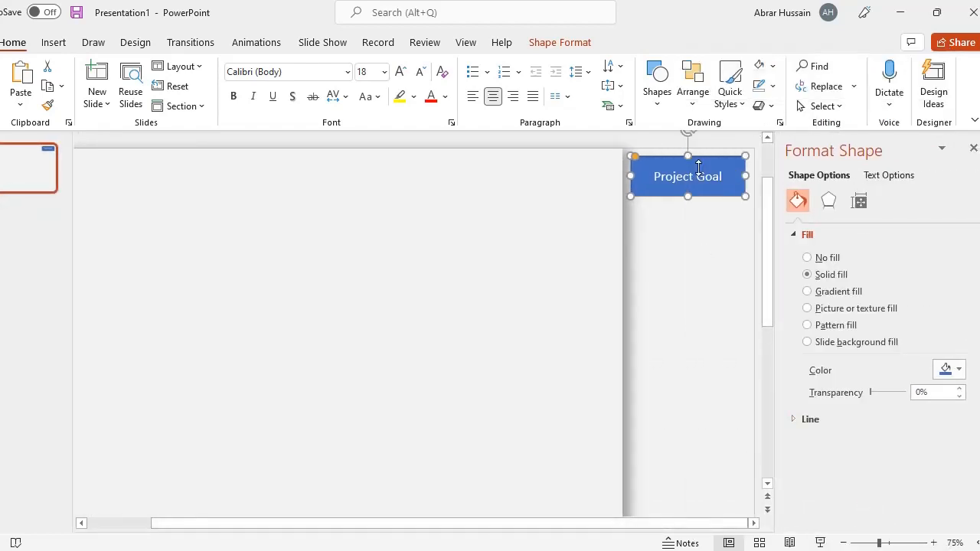
{"action": "left_click", "coordinate": [947, 370]}
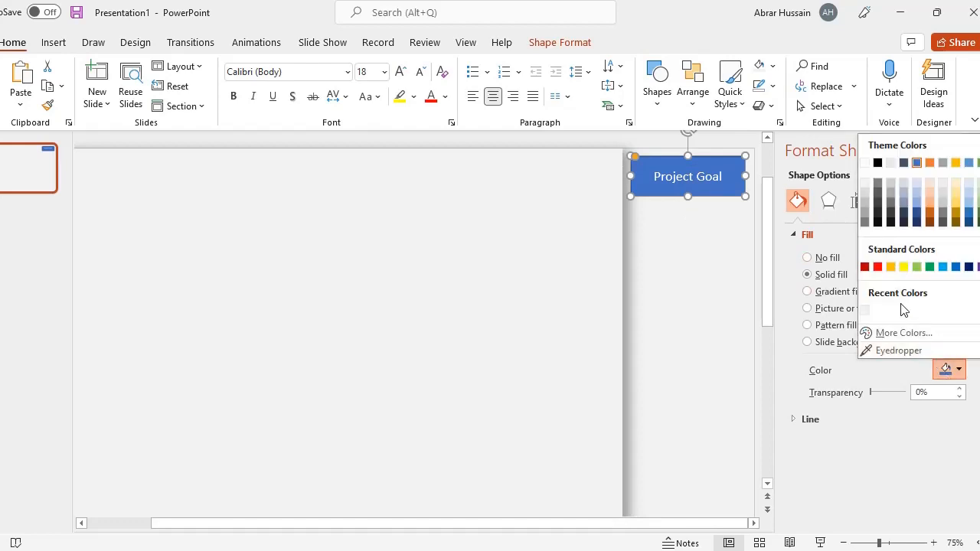
{"action": "left_click", "coordinate": [917, 182]}
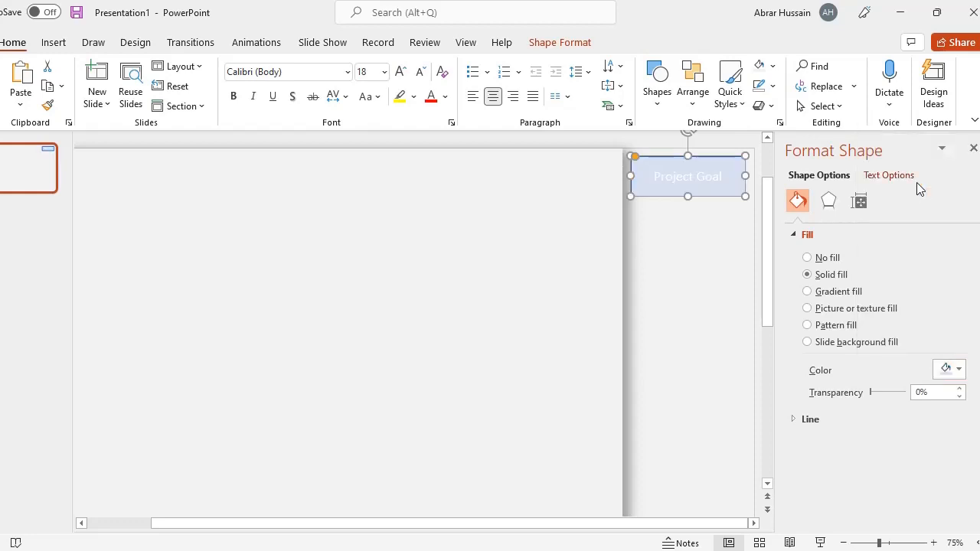
{"action": "left_click", "coordinate": [946, 370]}
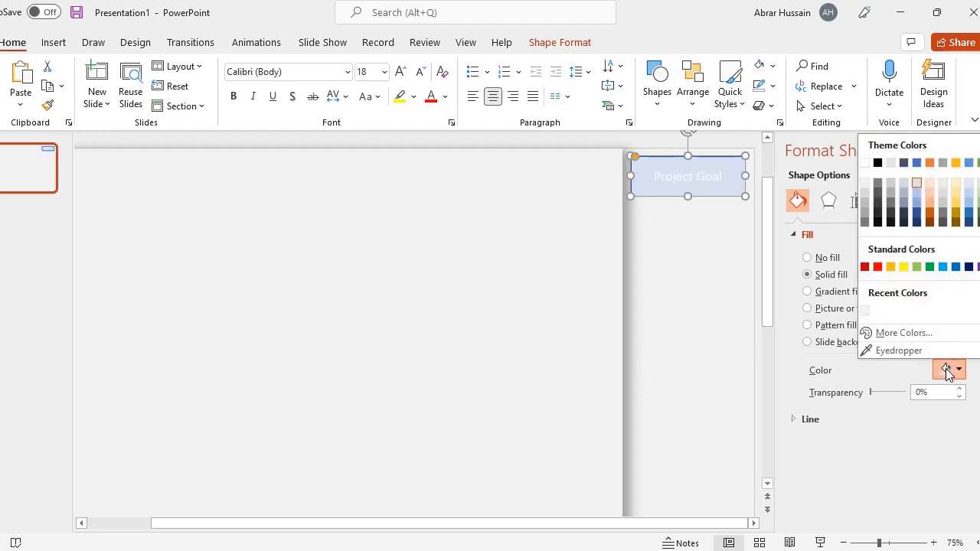
{"action": "left_click", "coordinate": [917, 223]}
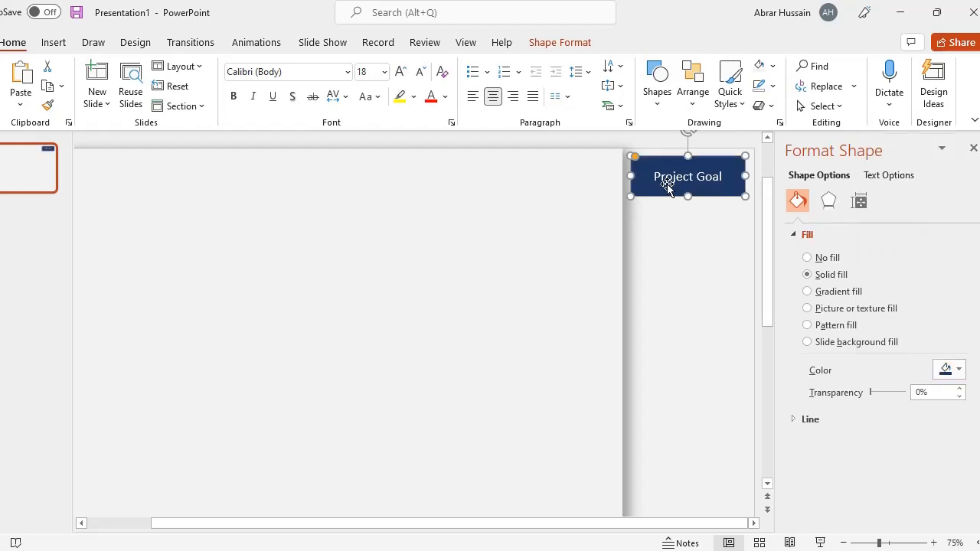
Remove the outline from the "Project Goal" rounded rectangle
{"action": "left_click", "coordinate": [674, 249]}
{"action": "left_click", "coordinate": [657, 158]}
{"action": "key", "text": "Escape"}
{"action": "left_click", "coordinate": [560, 42]}
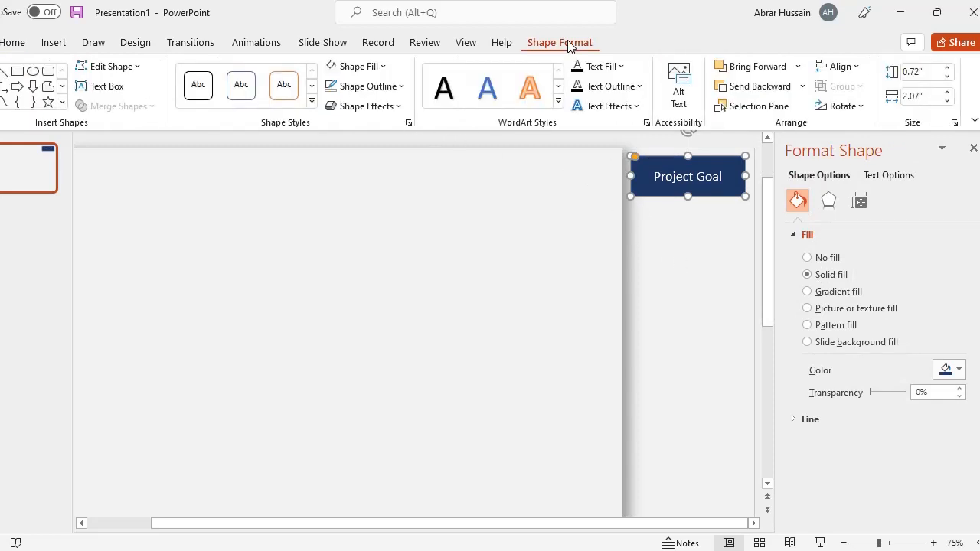
{"action": "left_click", "coordinate": [376, 86]}
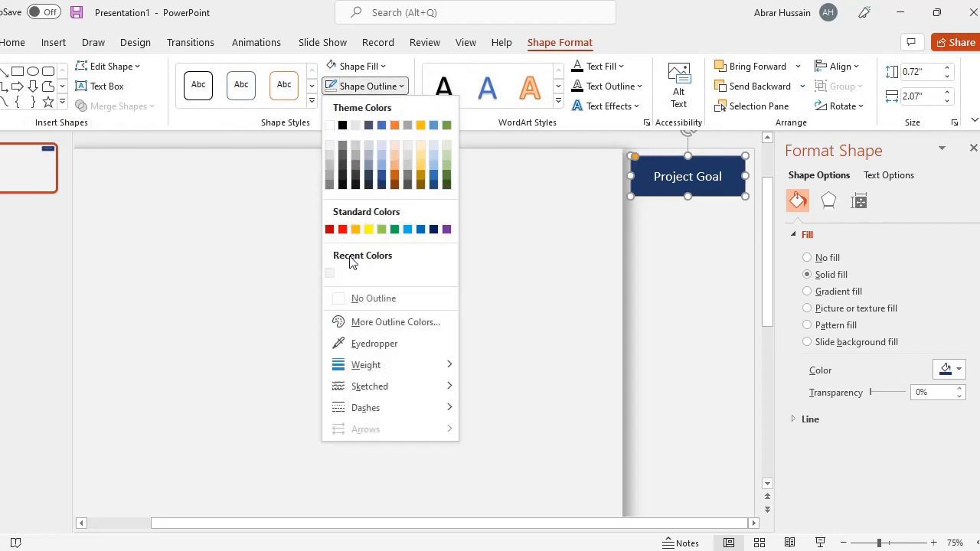
{"action": "left_click", "coordinate": [360, 298]}
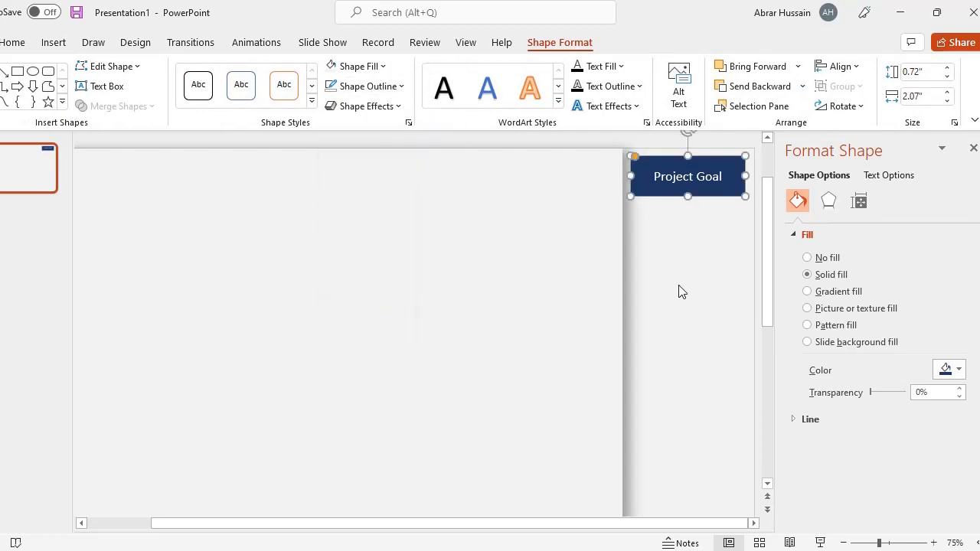
Give the "Project Goal" rounded rectangle a top bevel using the fourth preset in the first row of bevels, and deselect it
{"action": "left_click", "coordinate": [837, 201]}
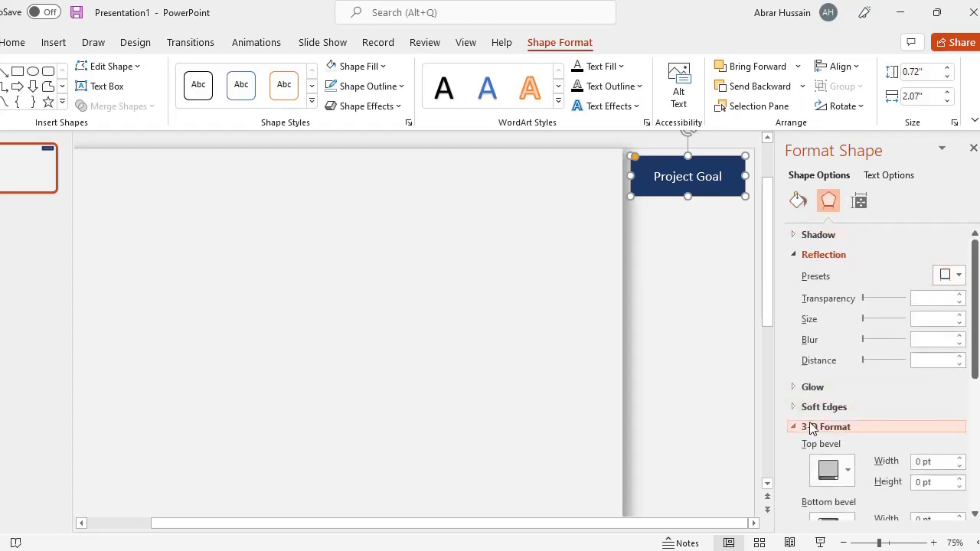
{"action": "left_click", "coordinate": [794, 254]}
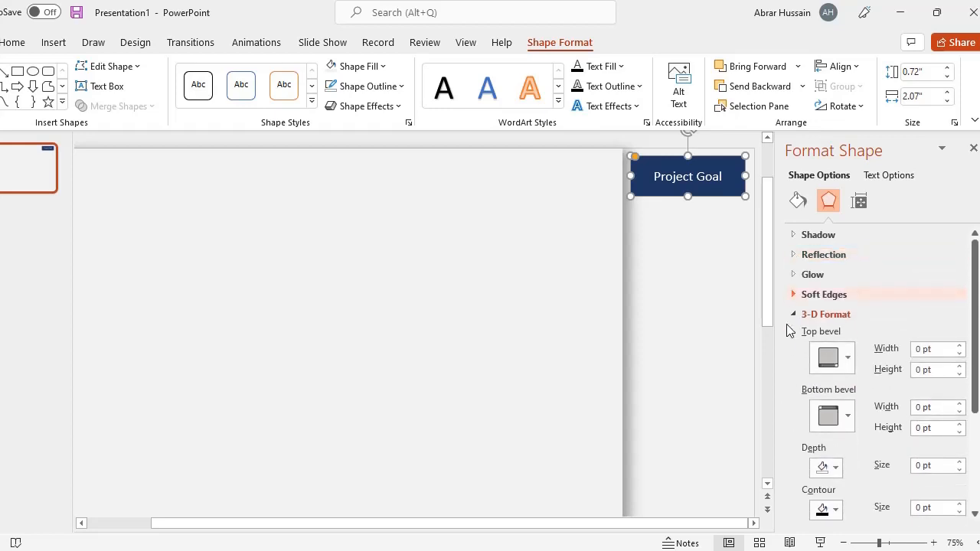
{"action": "left_click", "coordinate": [841, 373]}
{"action": "left_click", "coordinate": [830, 229]}
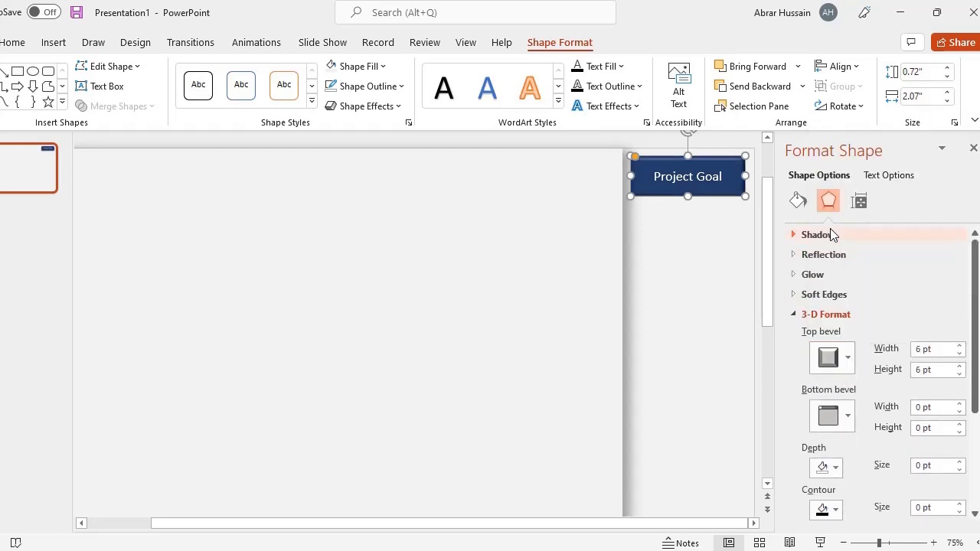
{"action": "left_click", "coordinate": [664, 252]}
{"action": "left_click", "coordinate": [672, 184]}
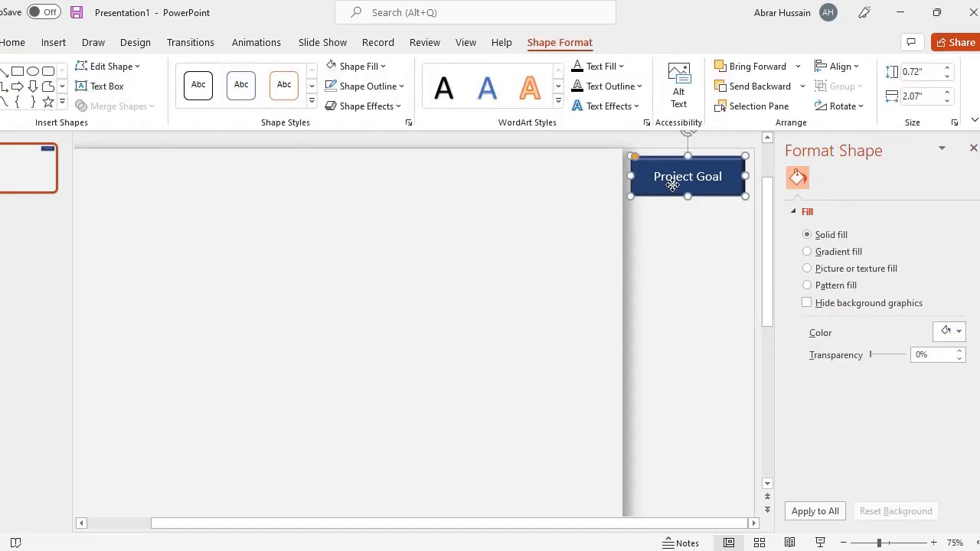
{"action": "left_click", "coordinate": [829, 201]}
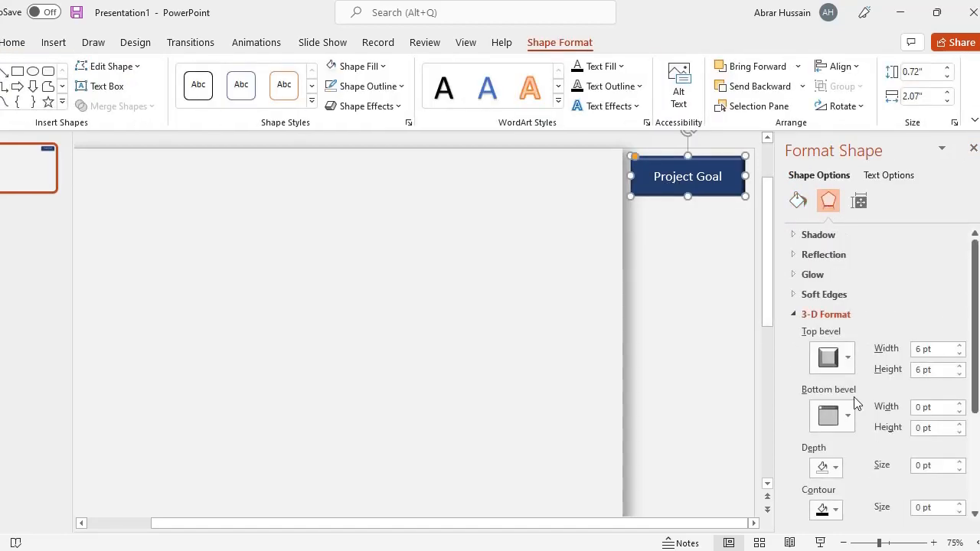
{"action": "left_click", "coordinate": [847, 359]}
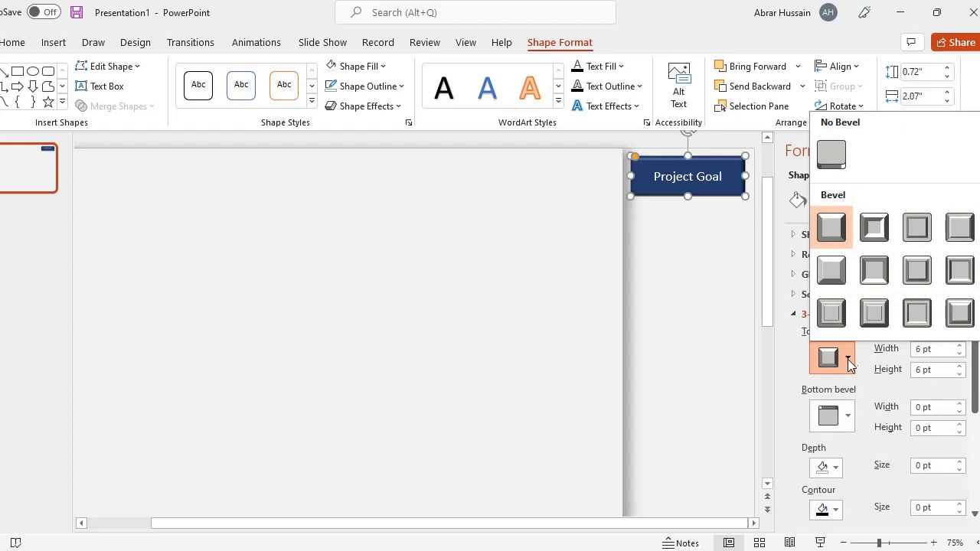
{"action": "left_click", "coordinate": [960, 240]}
{"action": "left_click", "coordinate": [733, 242]}
{"action": "left_click", "coordinate": [690, 188]}
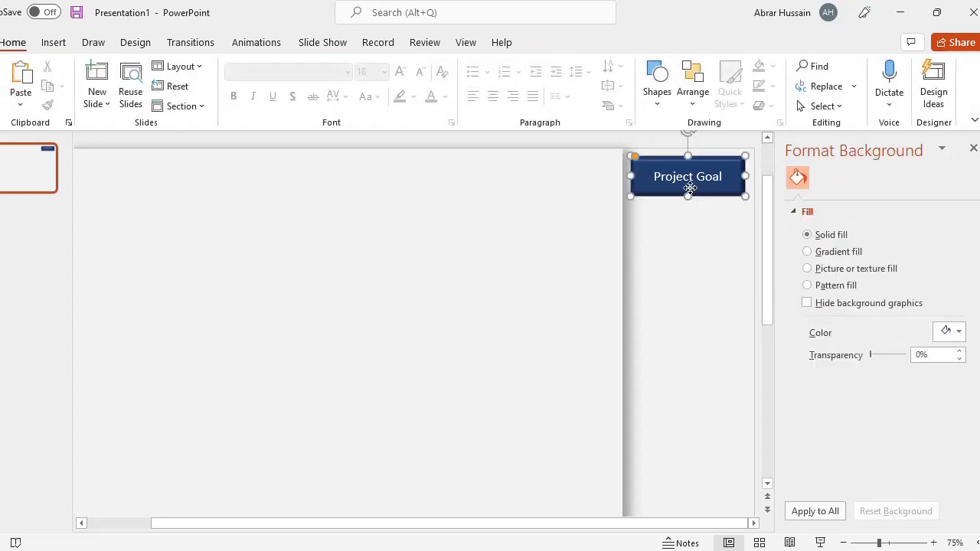
{"action": "left_click", "coordinate": [699, 276]}
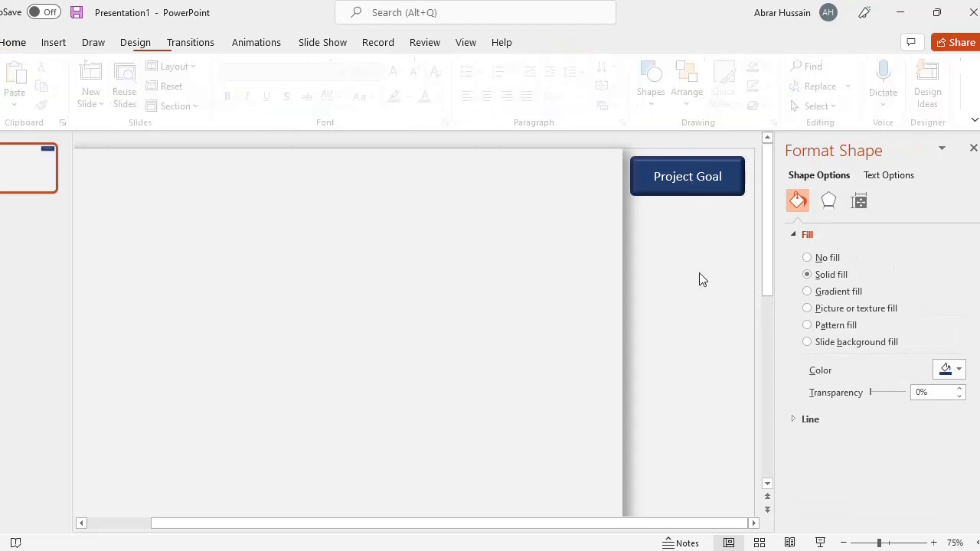
Try the black WordArt style on the "Project Goal" text, and undo it
{"action": "left_click", "coordinate": [690, 190]}
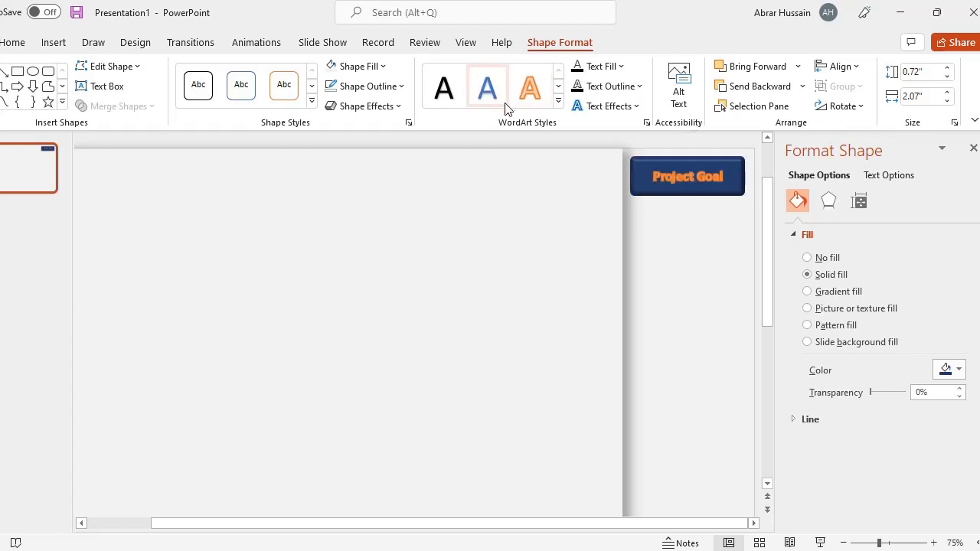
{"action": "left_click", "coordinate": [444, 103]}
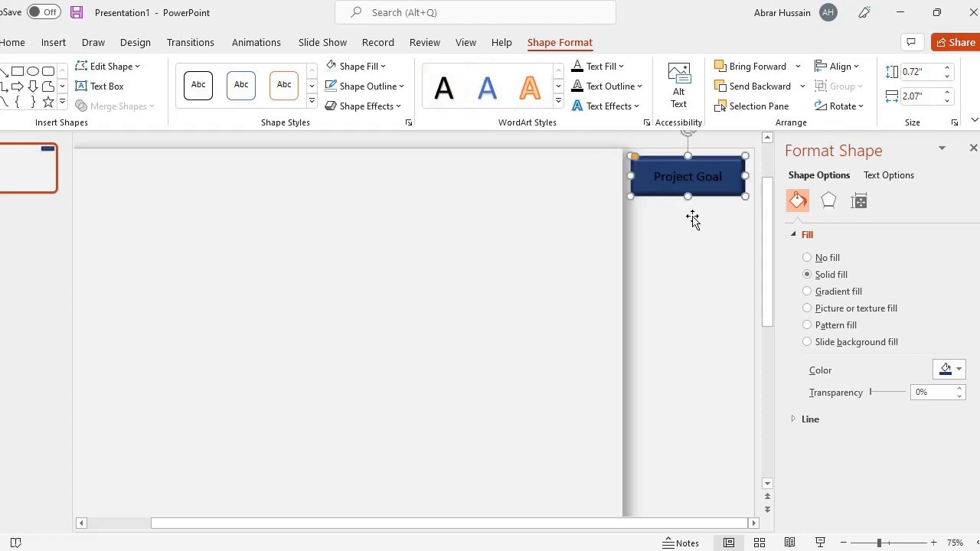
{"action": "key", "text": "ctrl+z"}
{"action": "key", "text": "ctrl+z"}
{"action": "key", "text": "ctrl+z"}
Make the "Project Goal" text bold and close the shape formatting options
{"action": "key", "text": "ctrl+b"}
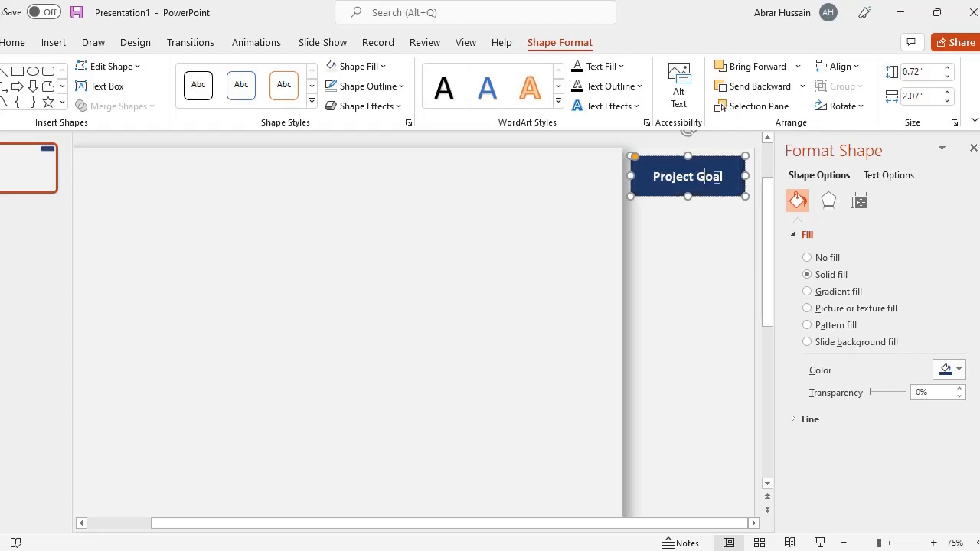
{"action": "left_click", "coordinate": [720, 270]}
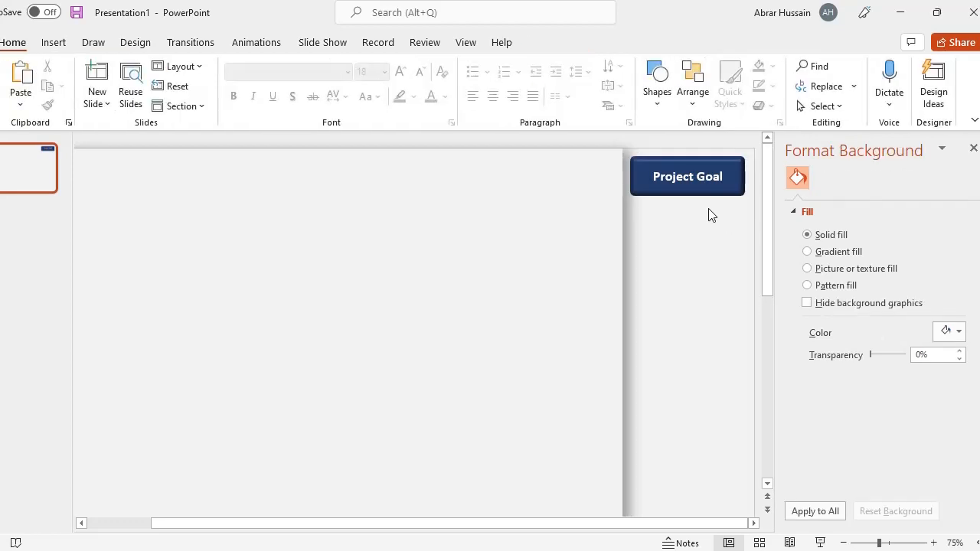
{"action": "left_click", "coordinate": [693, 191]}
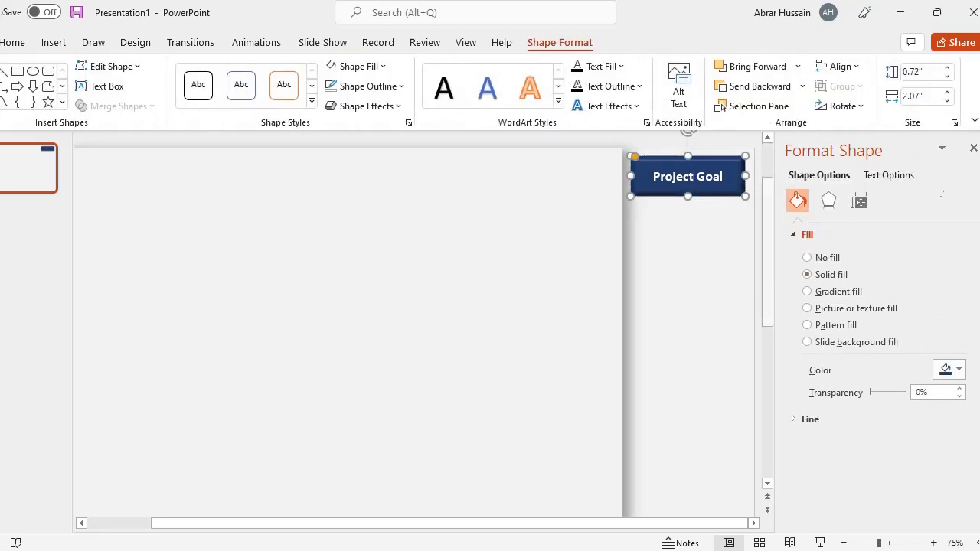
{"action": "left_click", "coordinate": [973, 147]}
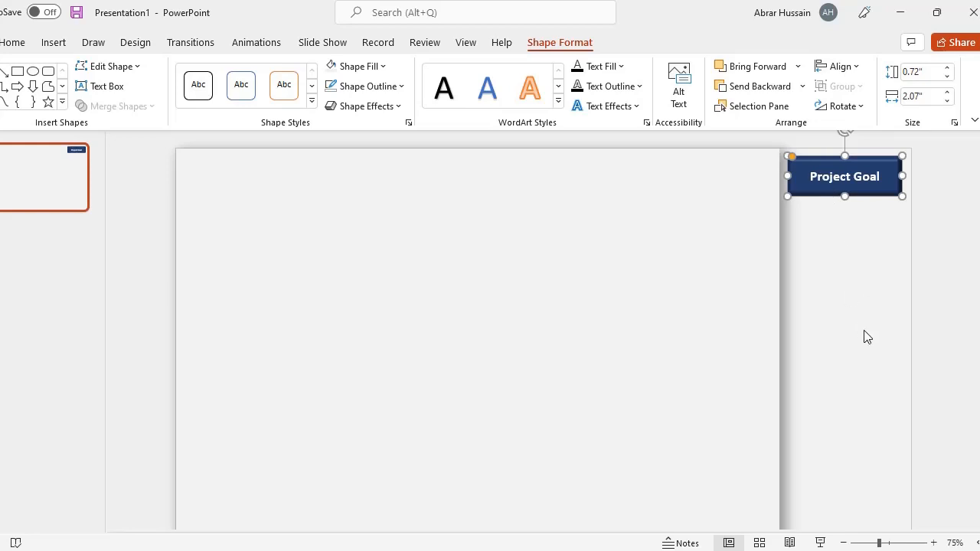
Duplicate the "Project Goal" rounded rectangle three times, aligning the copies below it in an evenly spaced column
{"action": "key", "text": "ctrl+d"}
{"action": "left_click_drag", "start_coordinate": [828, 207], "coordinate": [817, 249]}
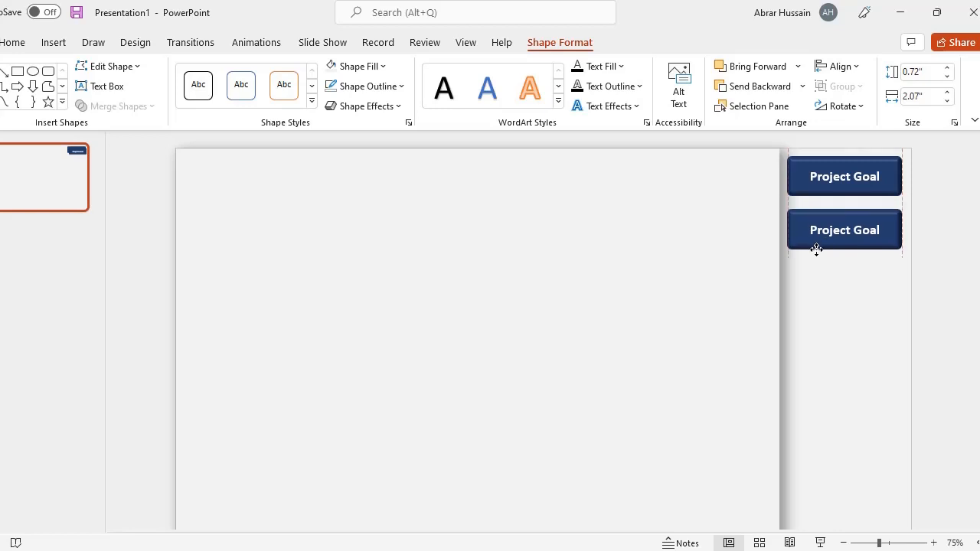
{"action": "left_click_drag", "start_coordinate": [817, 250], "coordinate": [816, 250]}
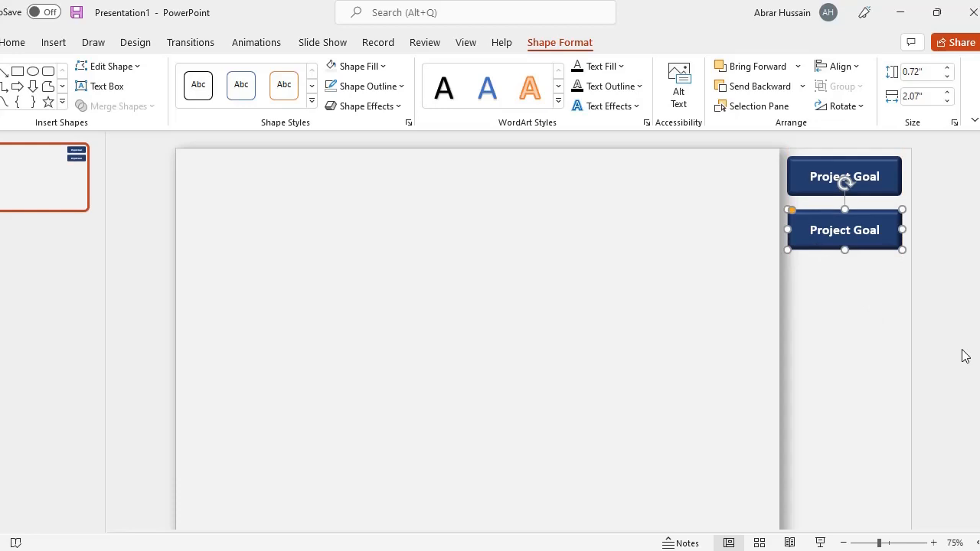
{"action": "key", "text": "ctrl+d"}
{"action": "key", "text": "ctrl+d"}
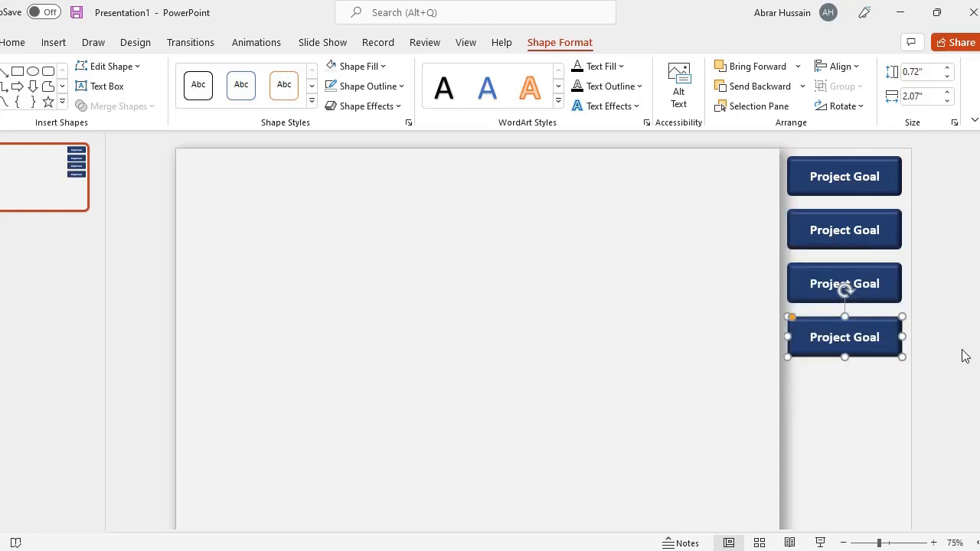
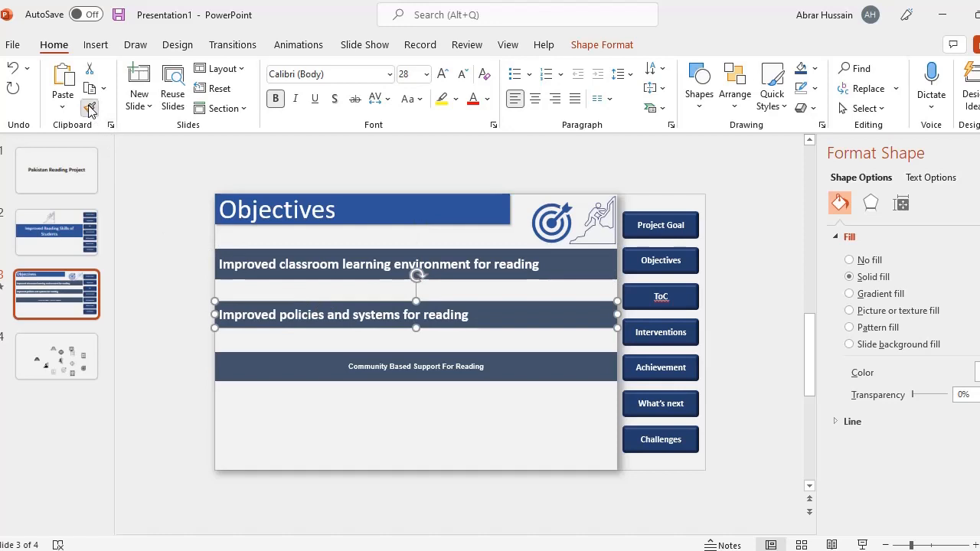
Apply the copied formatting of the "Improved policies and systems for reading" bar to the "Community Based Support For Reading" bar
{"action": "left_click", "coordinate": [317, 360]}
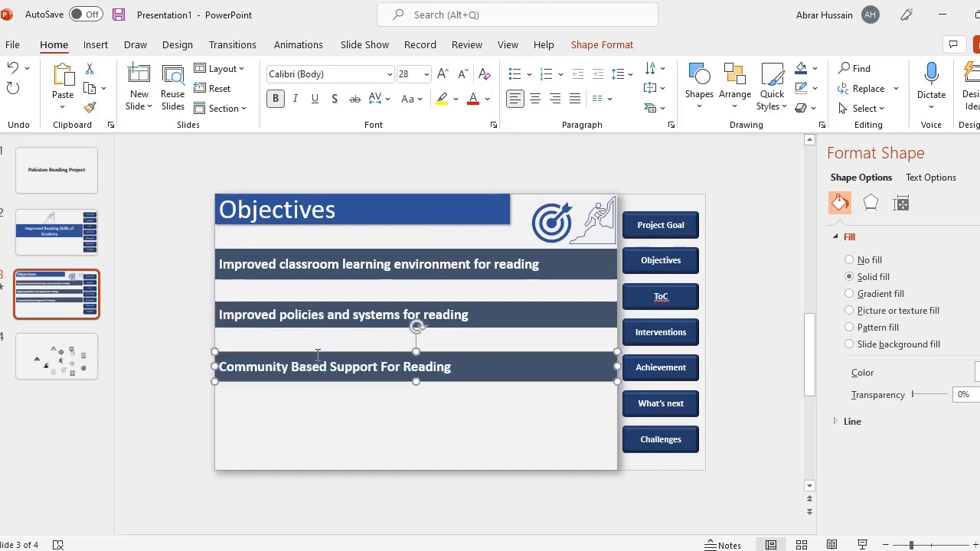
{"action": "left_click", "coordinate": [291, 255]}
{"action": "left_click", "coordinate": [296, 269]}
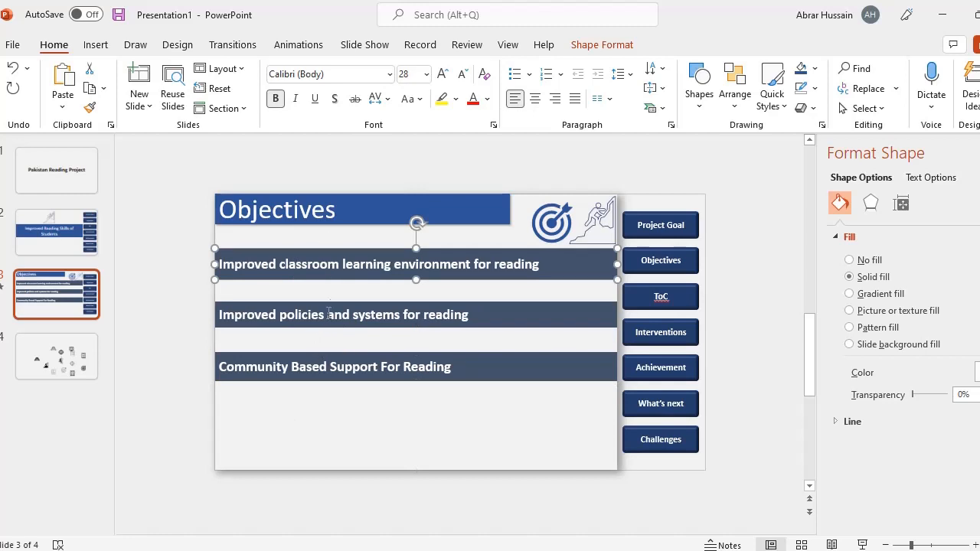
{"action": "left_click", "coordinate": [167, 278]}
Fill all three objective bars with the lightest grey theme shade, matching the slide's light background
{"action": "left_click", "coordinate": [311, 275]}
{"action": "left_click", "coordinate": [319, 322], "text": "shift"}
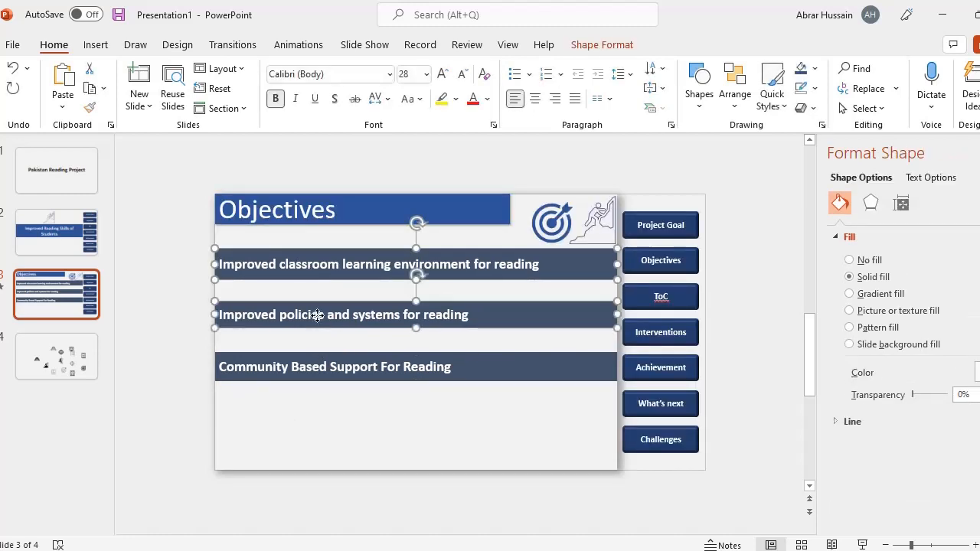
{"action": "left_click", "coordinate": [340, 368], "text": "shift"}
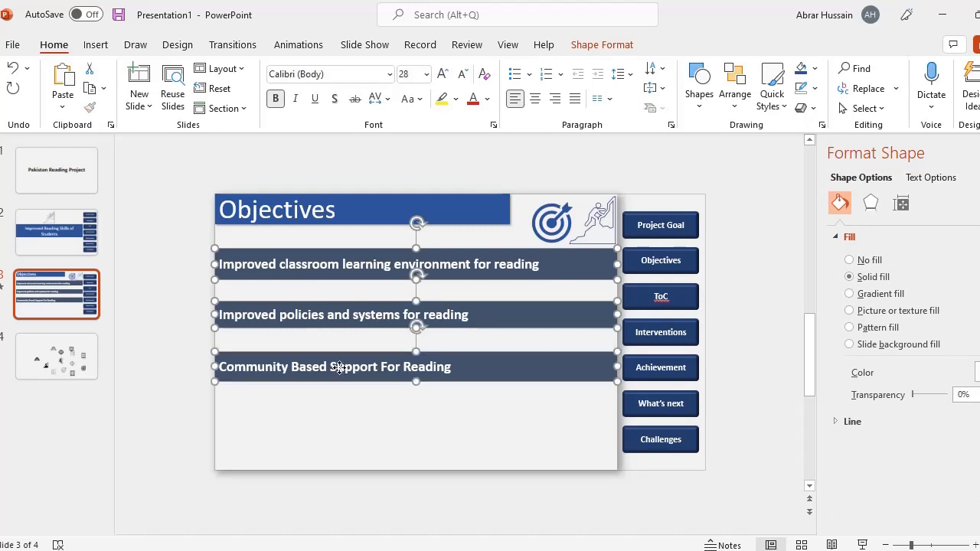
{"action": "left_click", "coordinate": [611, 47]}
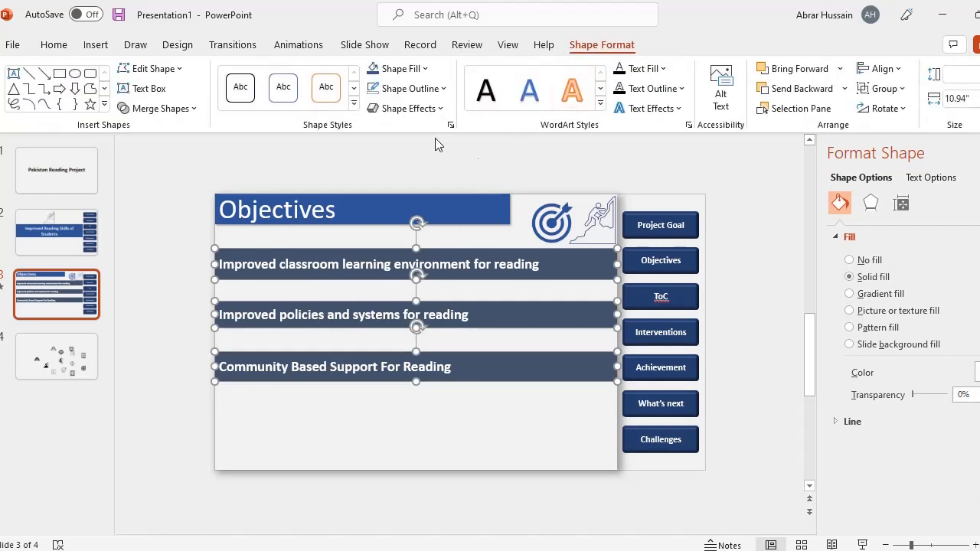
{"action": "left_click", "coordinate": [397, 69]}
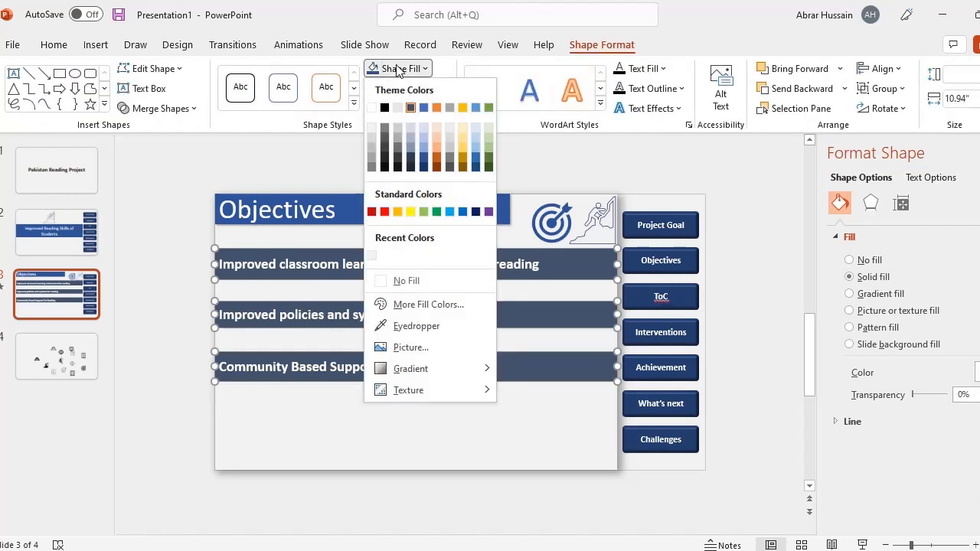
{"action": "left_click", "coordinate": [419, 126]}
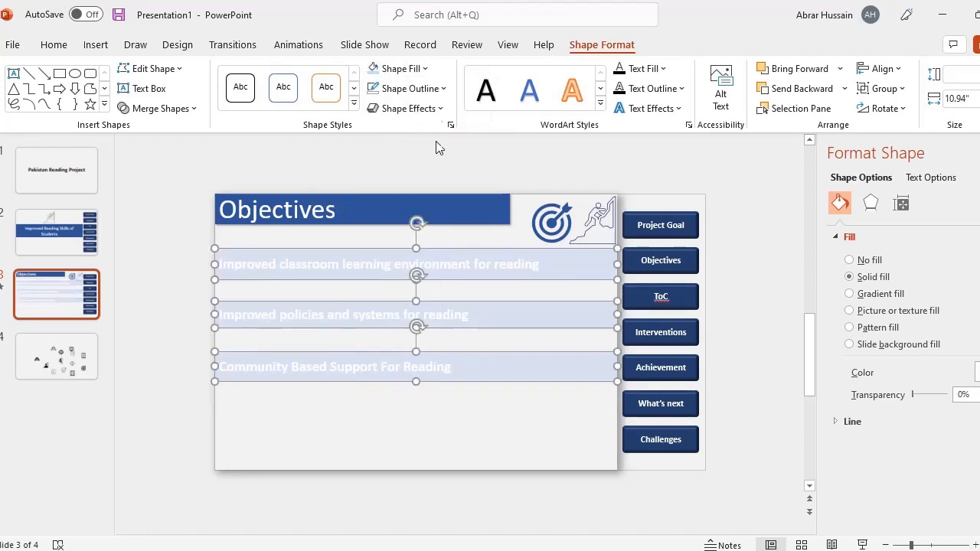
{"action": "left_click", "coordinate": [426, 69]}
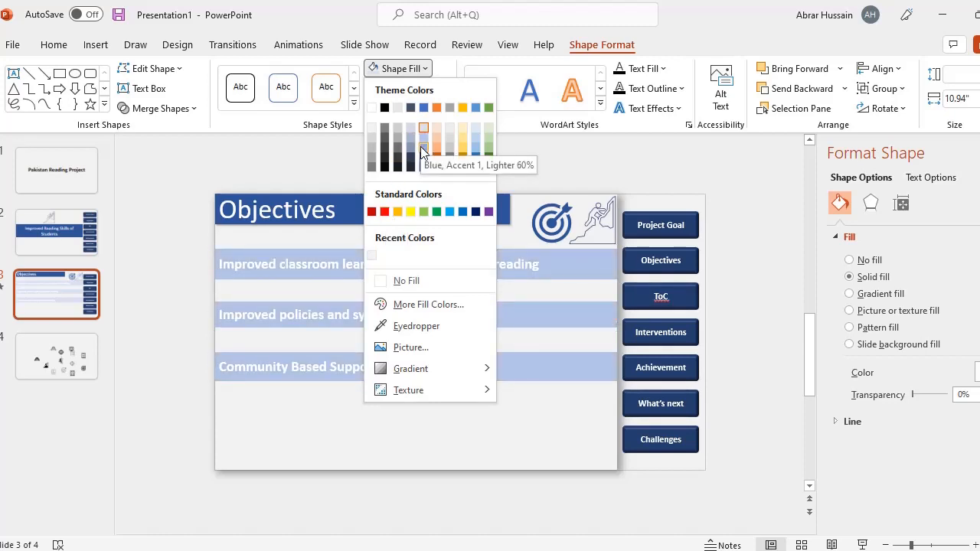
{"action": "left_click", "coordinate": [369, 129]}
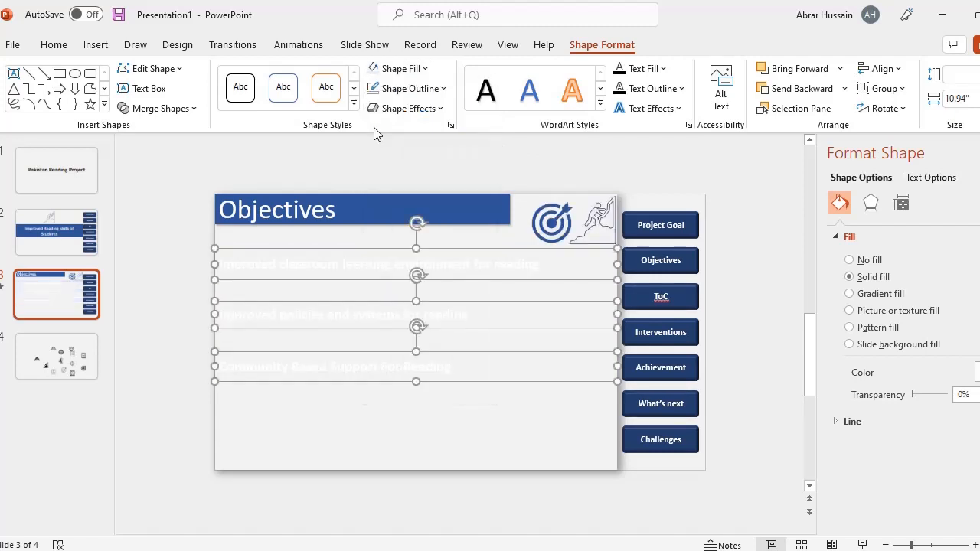
Set the font colour of the three objective texts to black
{"action": "left_click", "coordinate": [54, 45]}
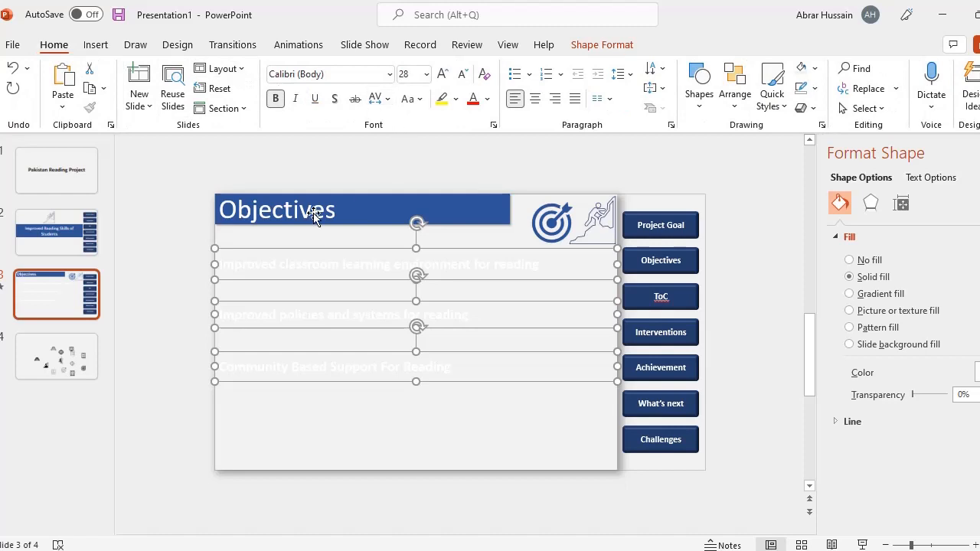
{"action": "left_click", "coordinate": [488, 100]}
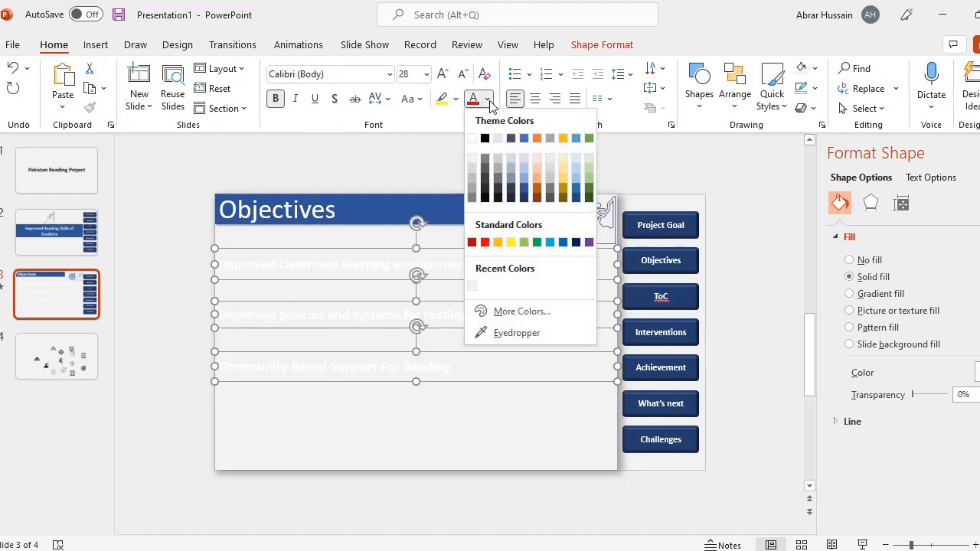
{"action": "left_click", "coordinate": [485, 138]}
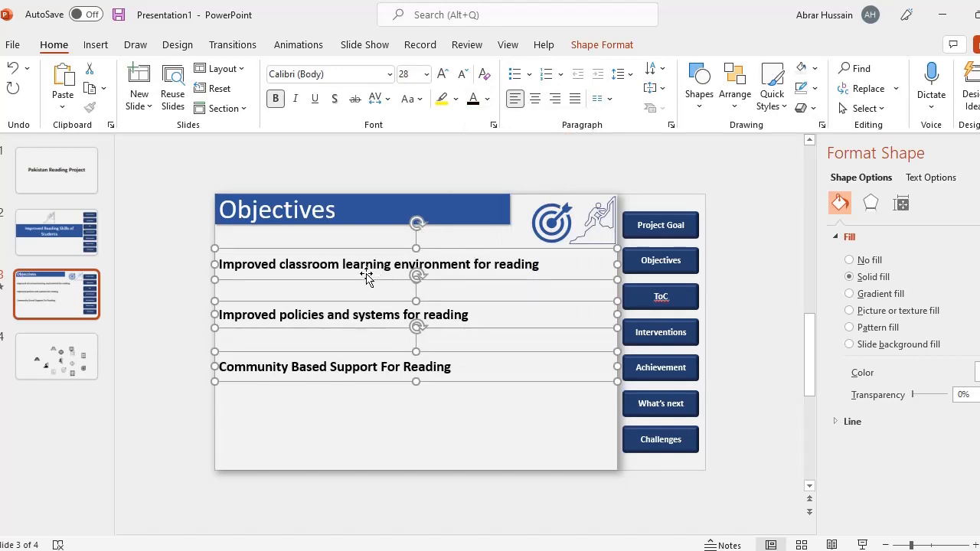
{"action": "left_click", "coordinate": [602, 46]}
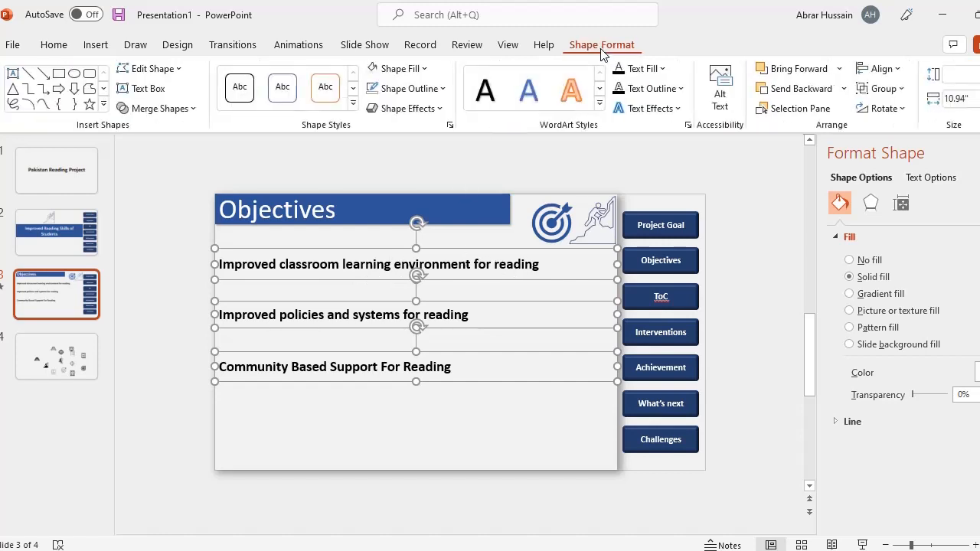
{"action": "right_click", "coordinate": [512, 250]}
{"action": "key", "text": "Escape"}
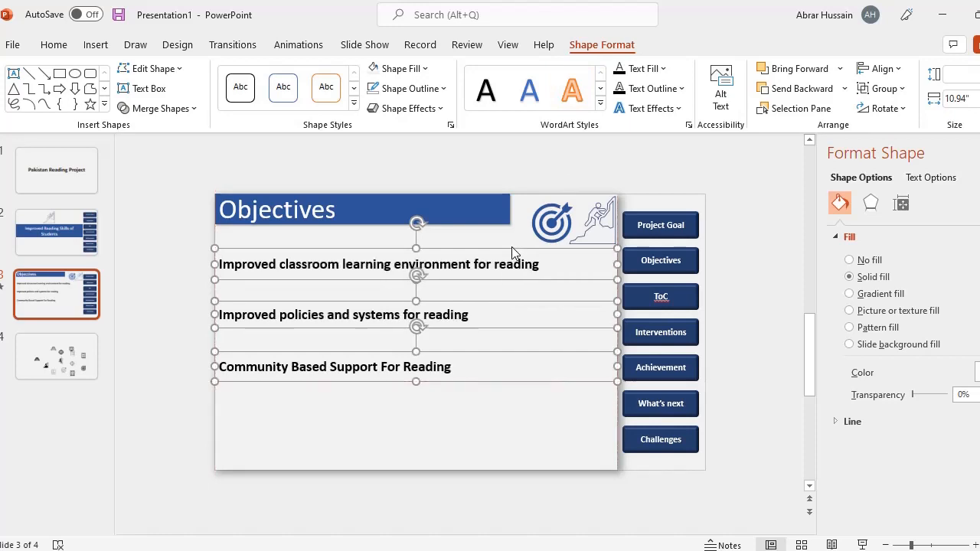
{"action": "right_click", "coordinate": [512, 248]}
{"action": "left_click", "coordinate": [579, 508]}
{"action": "left_click", "coordinate": [872, 206]}
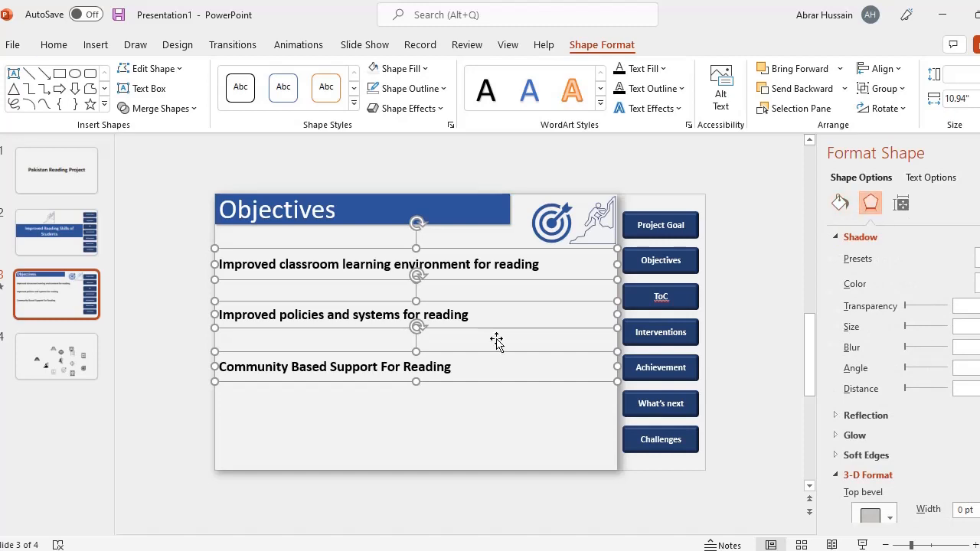
{"action": "left_click", "coordinate": [184, 306]}
{"action": "left_click", "coordinate": [241, 264]}
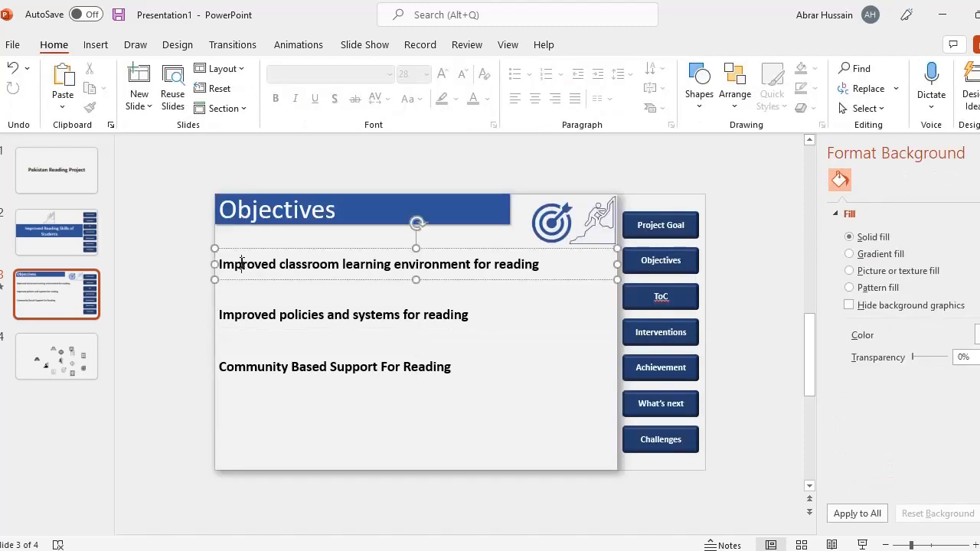
{"action": "left_click", "coordinate": [753, 243]}
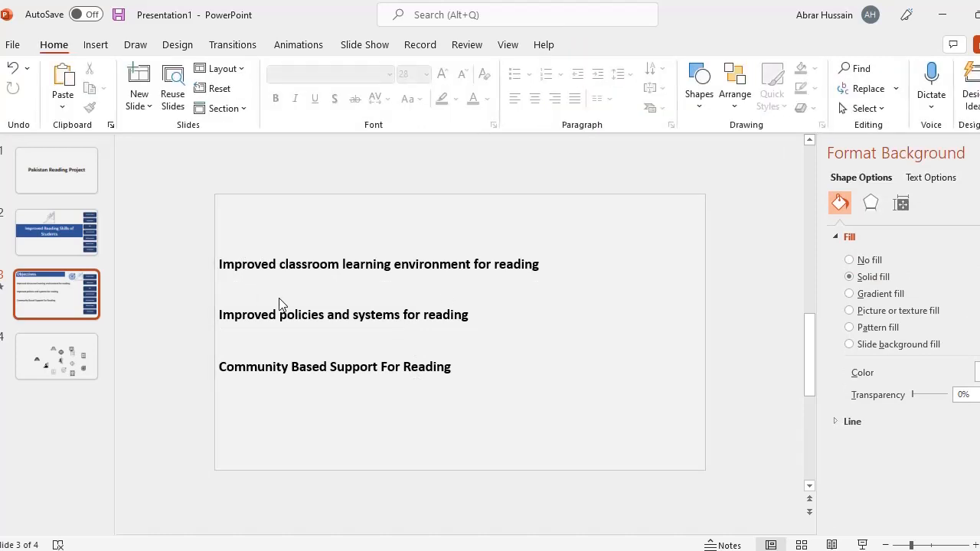
Draw a straight horizontal line about 10.94" long beneath the "Improved classroom learning environment for reading" text
{"action": "left_click", "coordinate": [249, 268]}
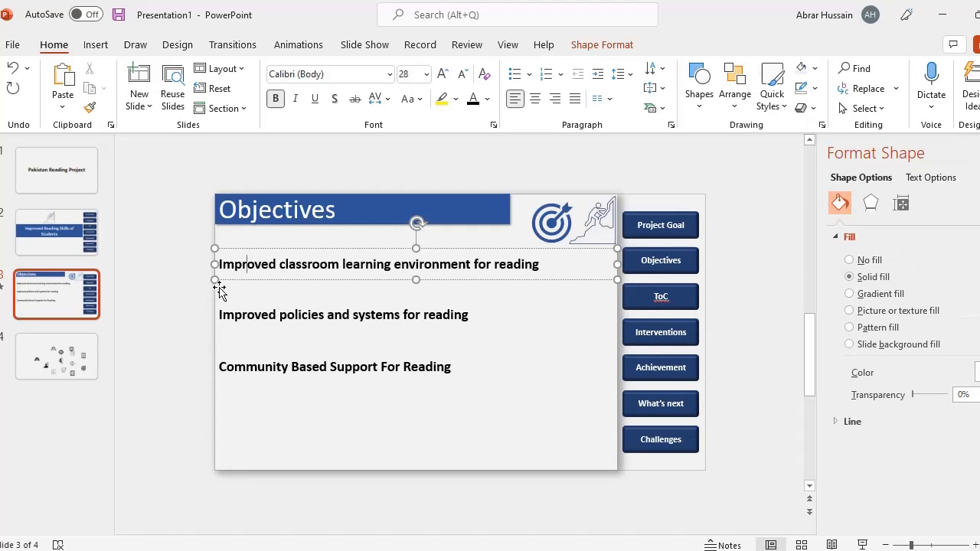
{"action": "left_click", "coordinate": [241, 250]}
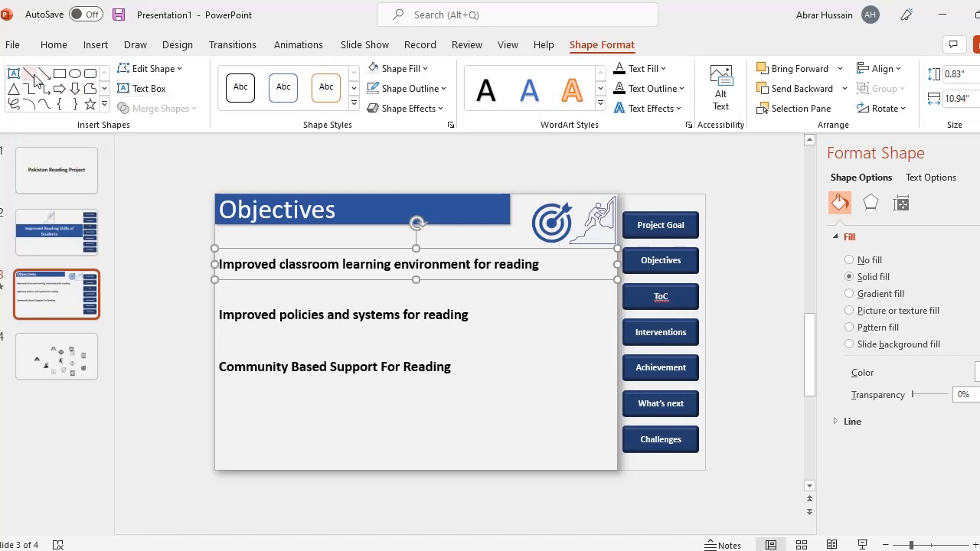
{"action": "left_click", "coordinate": [28, 72]}
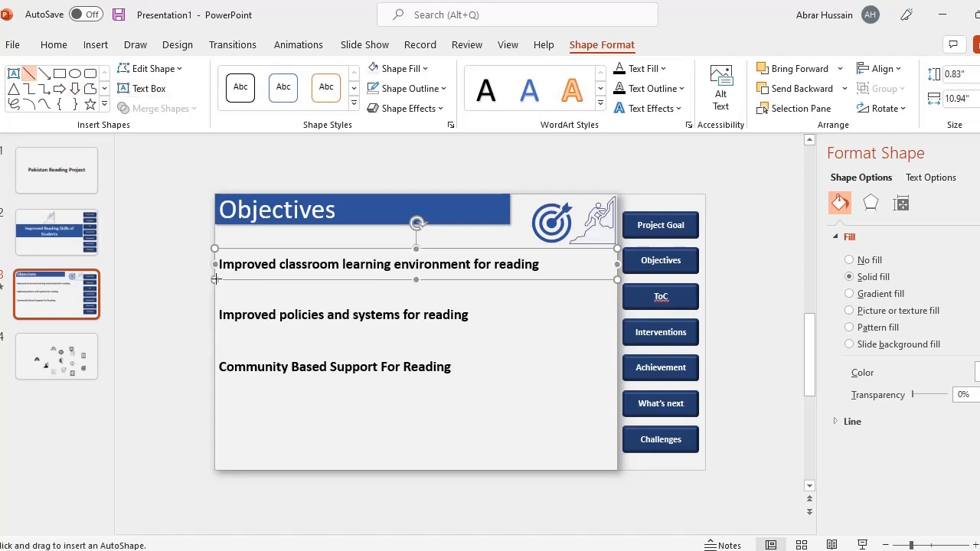
{"action": "left_click_drag", "start_coordinate": [216, 280], "coordinate": [602, 277]}
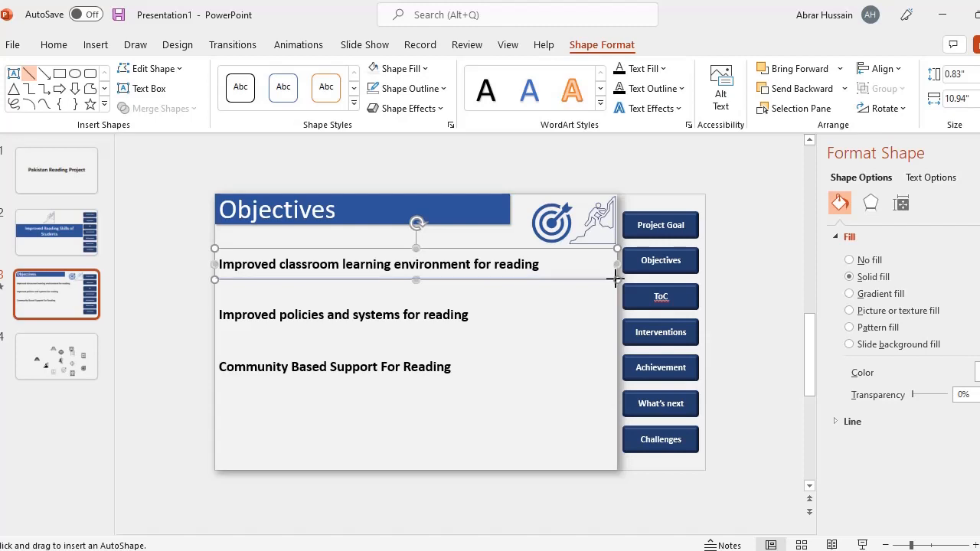
{"action": "left_click_drag", "start_coordinate": [615, 279], "coordinate": [215, 278]}
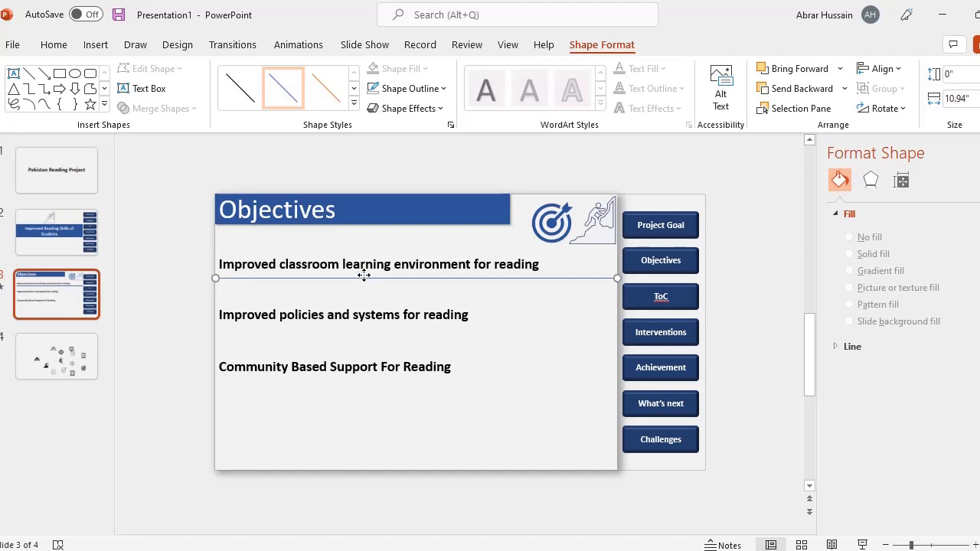
Set the line under the first objective to a 2¼ pt weight and the darkest shade of the blue theme colour
{"action": "left_click", "coordinate": [428, 89]}
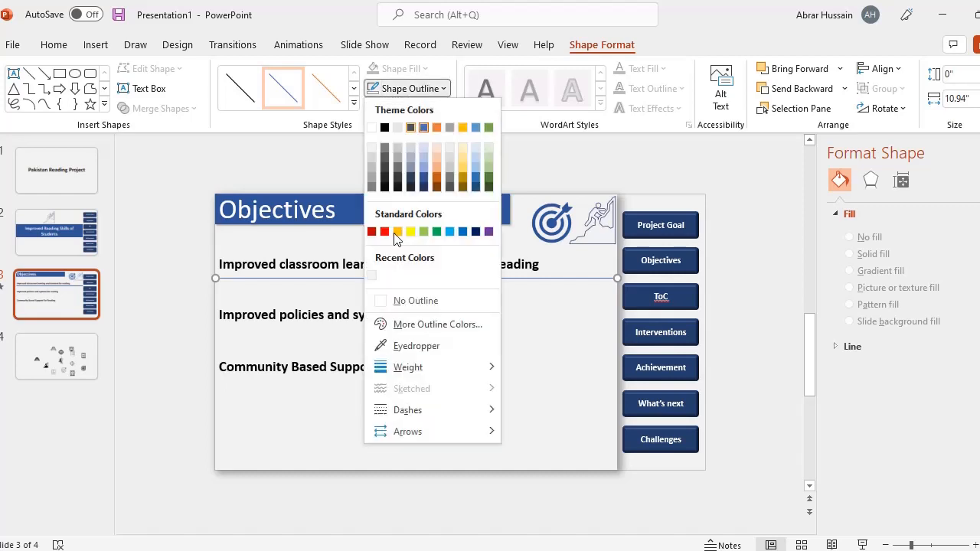
{"action": "mouse_move", "coordinate": [408, 367]}
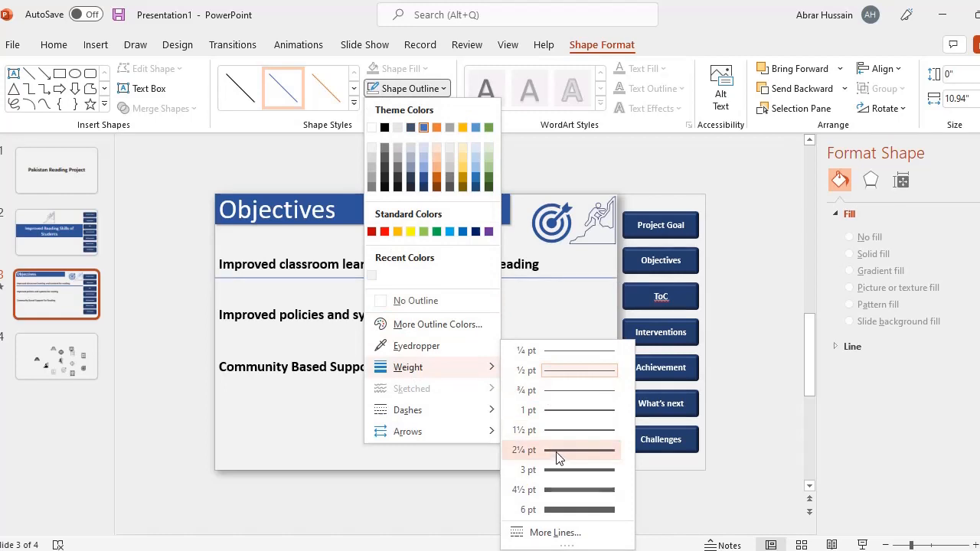
{"action": "left_click", "coordinate": [556, 457]}
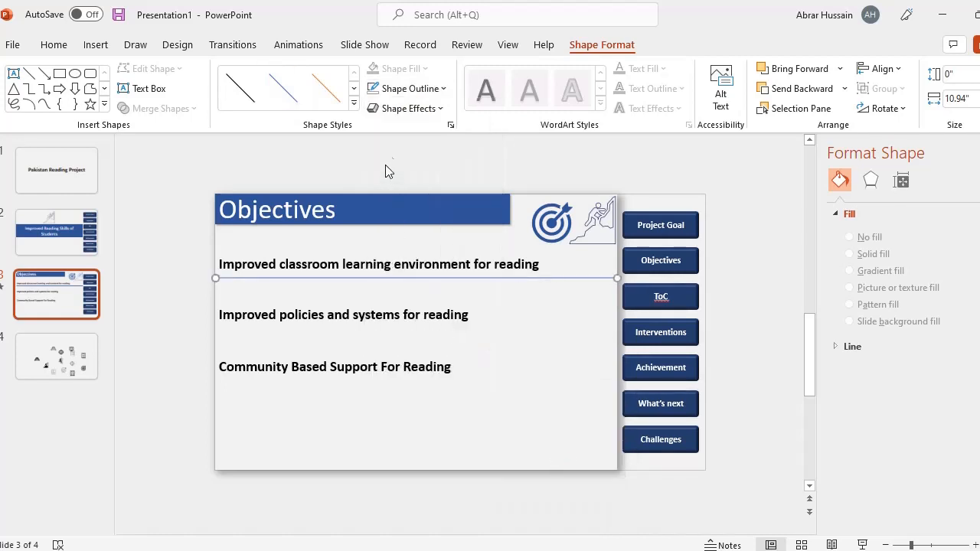
{"action": "left_click", "coordinate": [414, 89]}
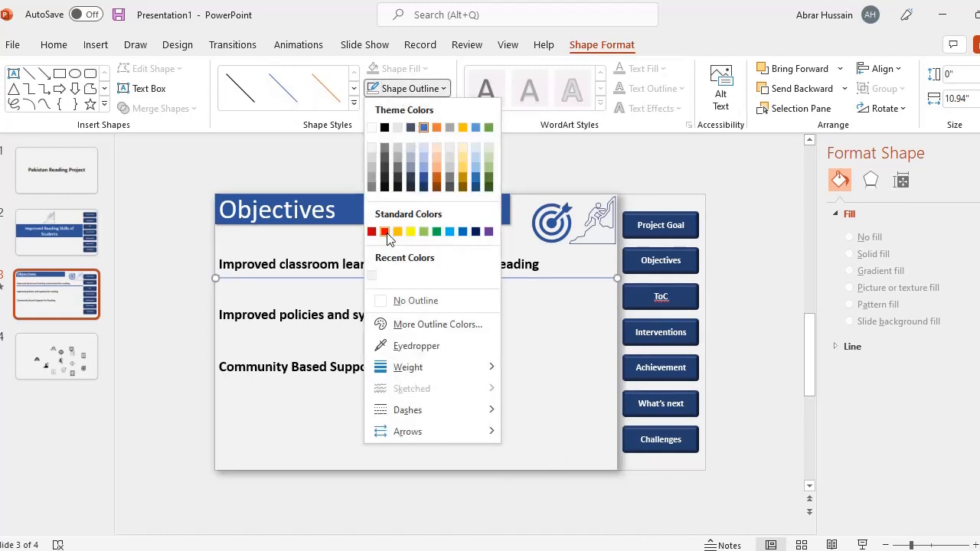
{"action": "left_click", "coordinate": [423, 189]}
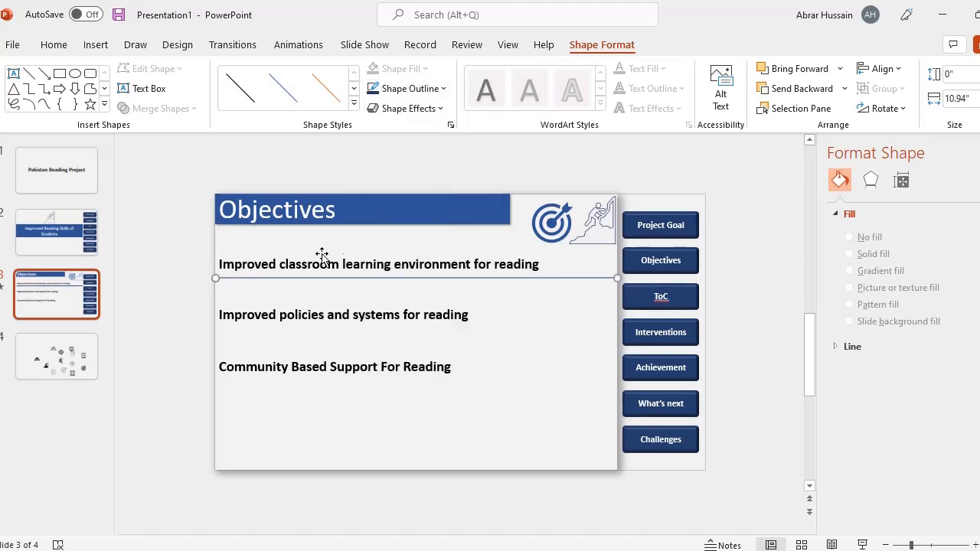
{"action": "left_click", "coordinate": [157, 277]}
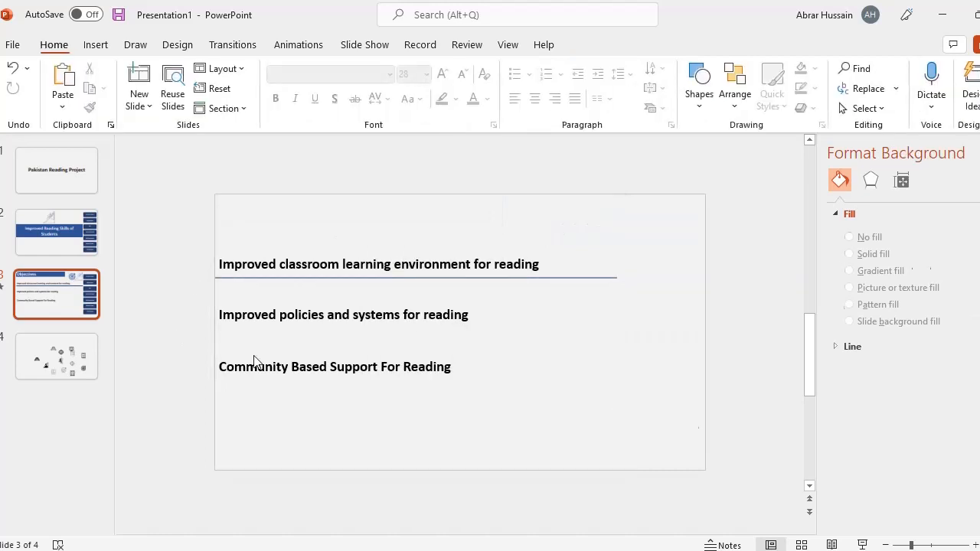
Duplicate the line twice, placing the copies directly beneath the second and third objectives, aligned with the first
{"action": "left_click", "coordinate": [440, 277]}
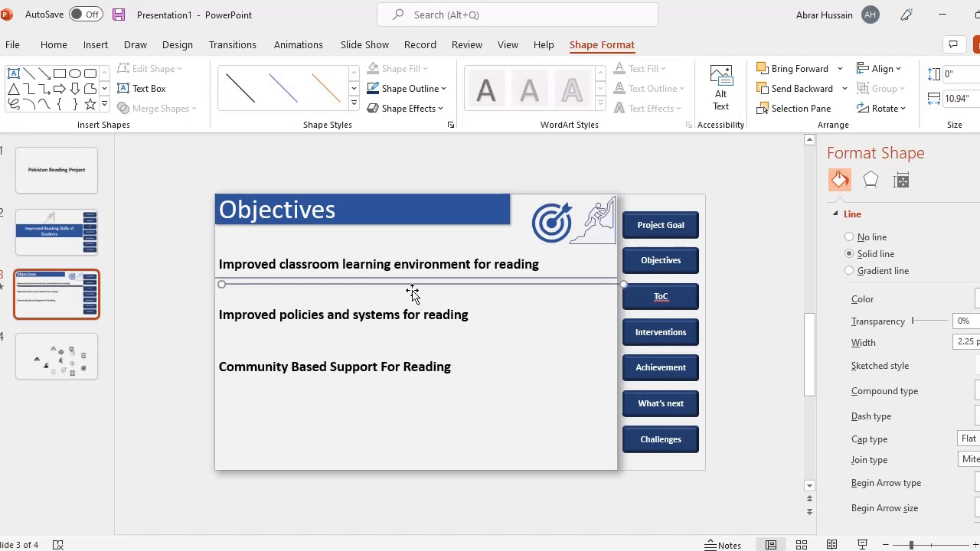
{"action": "left_click_drag", "start_coordinate": [412, 285], "coordinate": [400, 328]}
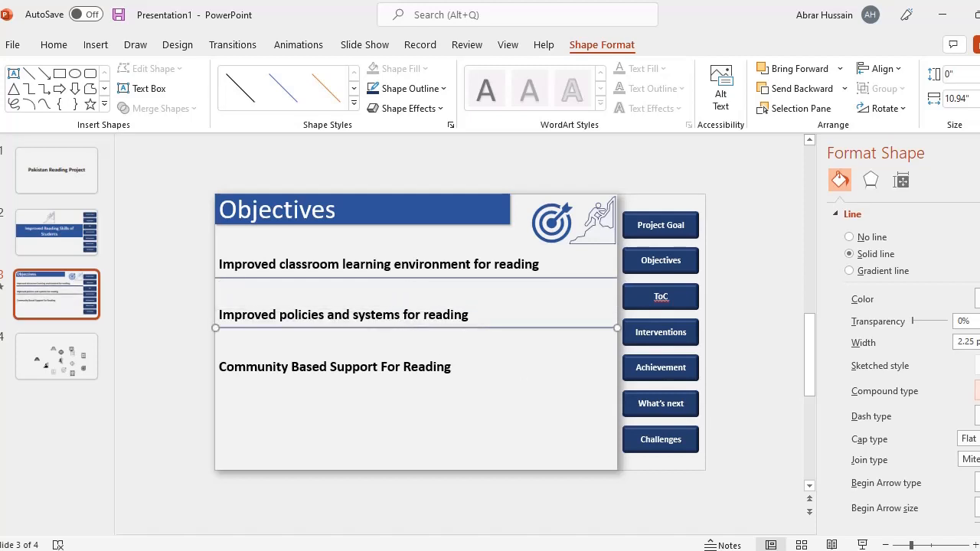
{"action": "key", "text": "ctrl+d"}
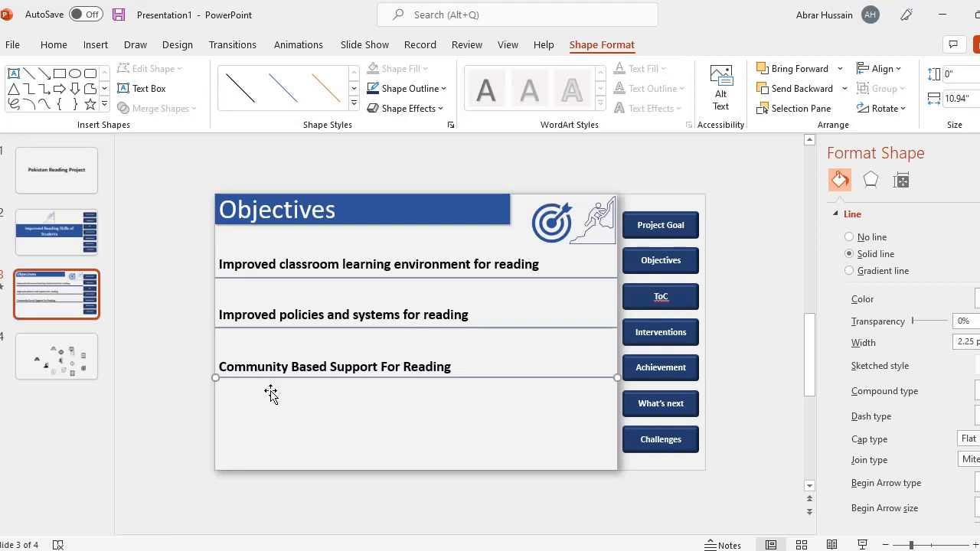
{"action": "left_click", "coordinate": [237, 358]}
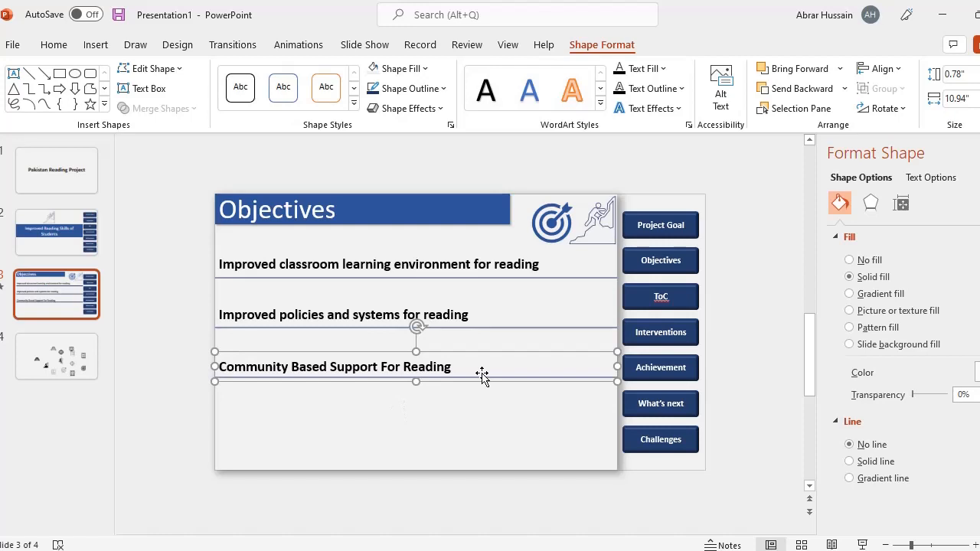
{"action": "left_click", "coordinate": [165, 326]}
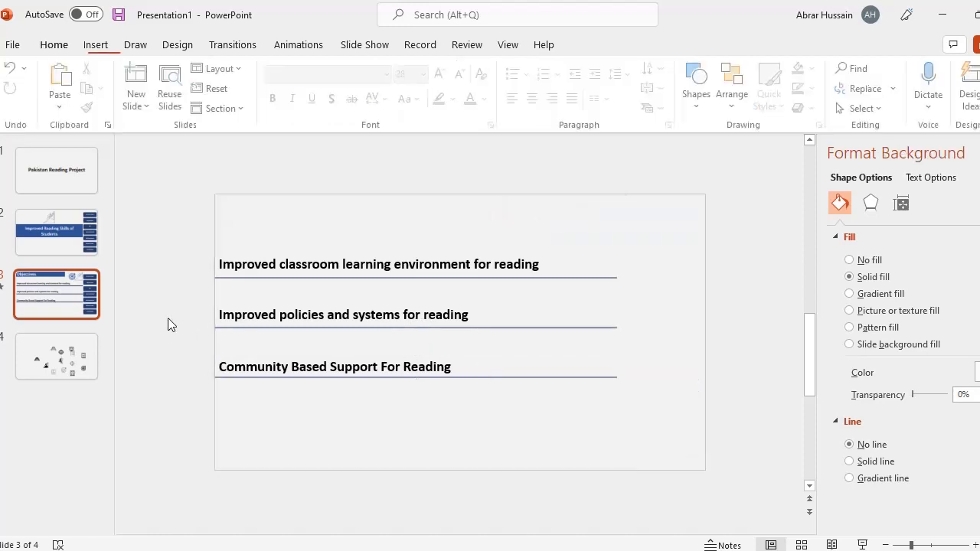
Select all three objective lines, try the orange and black preset styles, and apply the thin blue preset line style
{"action": "left_click", "coordinate": [578, 278]}
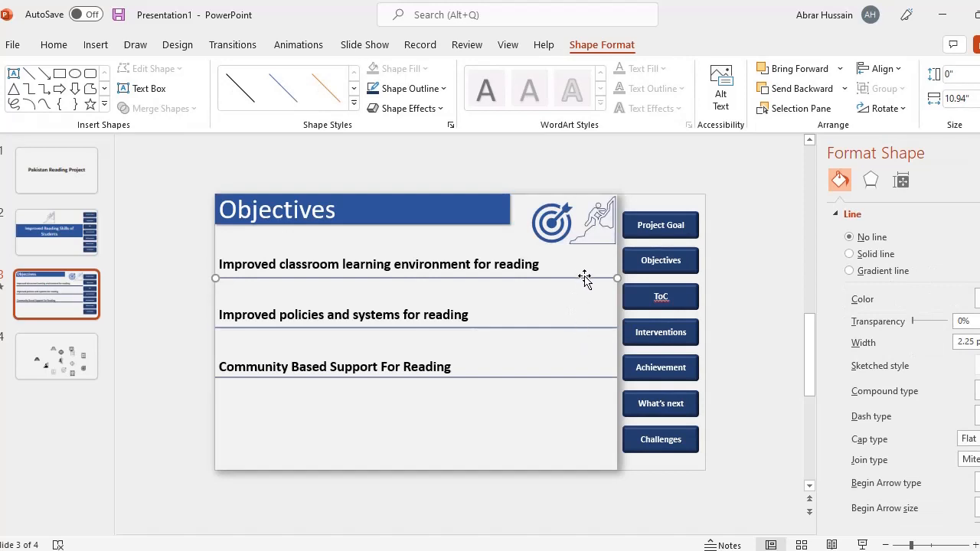
{"action": "left_click", "coordinate": [590, 327], "text": "shift"}
{"action": "left_click", "coordinate": [595, 378], "text": "shift"}
{"action": "left_click", "coordinate": [328, 102]}
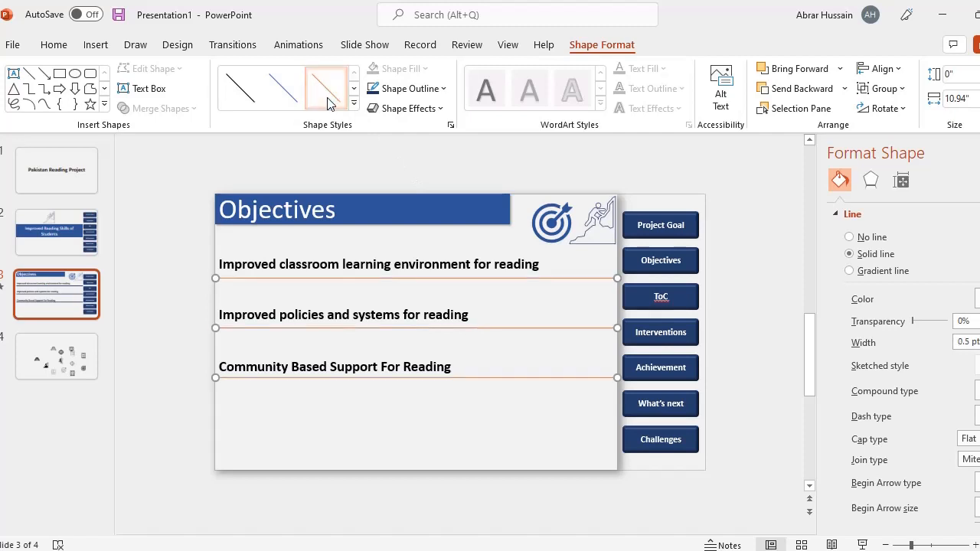
{"action": "left_click", "coordinate": [239, 88]}
{"action": "left_click", "coordinate": [278, 91]}
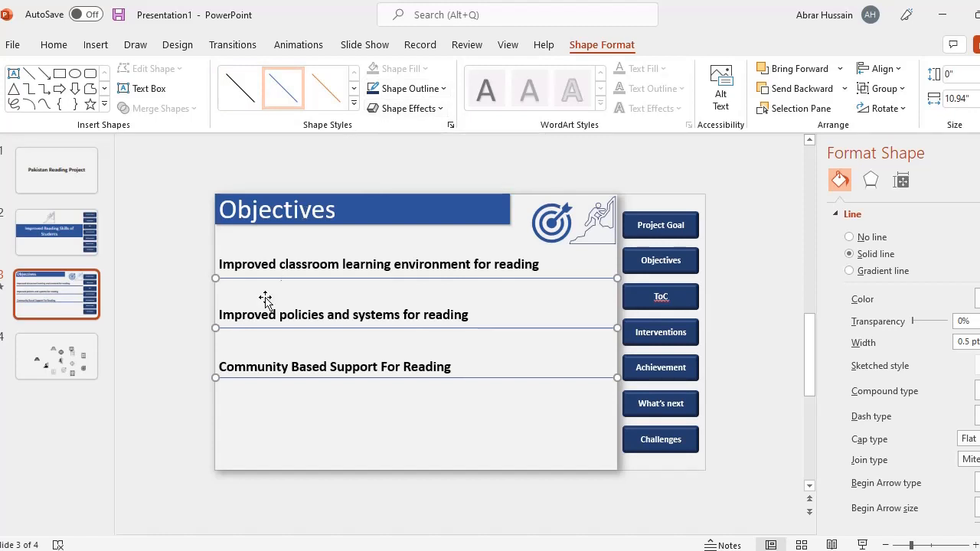
Set the outline weight of the three lines under the objectives to 2¼ pt and deselect them
{"action": "left_click", "coordinate": [406, 108]}
{"action": "left_click", "coordinate": [410, 89]}
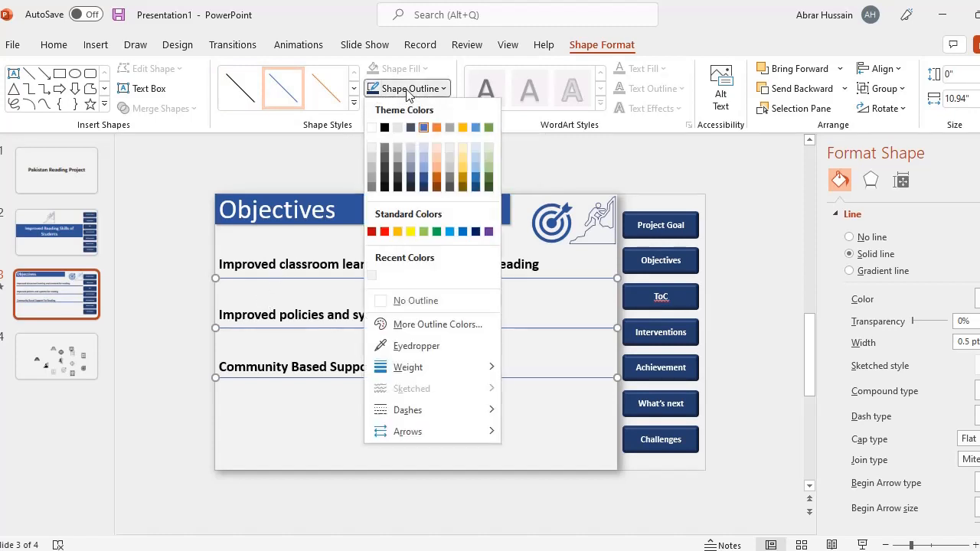
{"action": "mouse_move", "coordinate": [429, 370]}
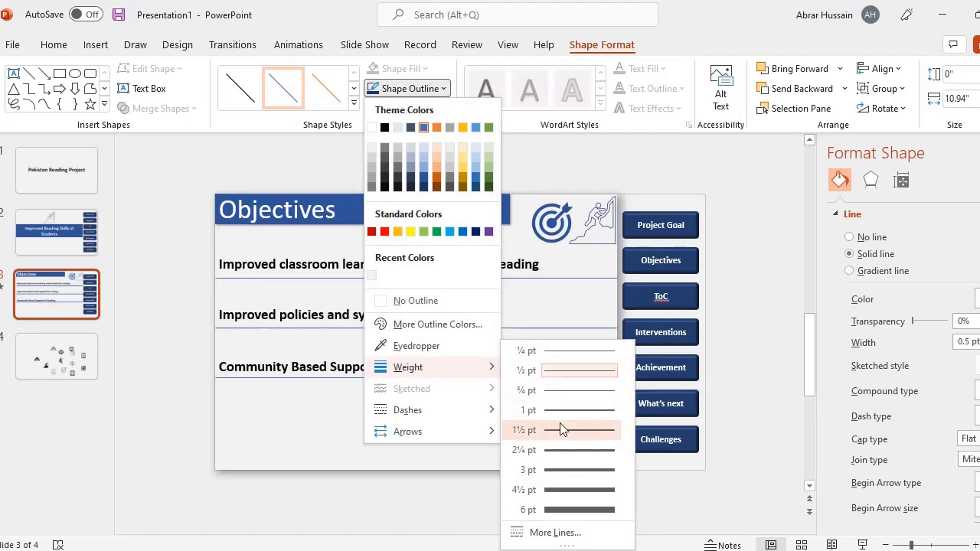
{"action": "left_click", "coordinate": [559, 449]}
{"action": "left_click", "coordinate": [159, 418]}
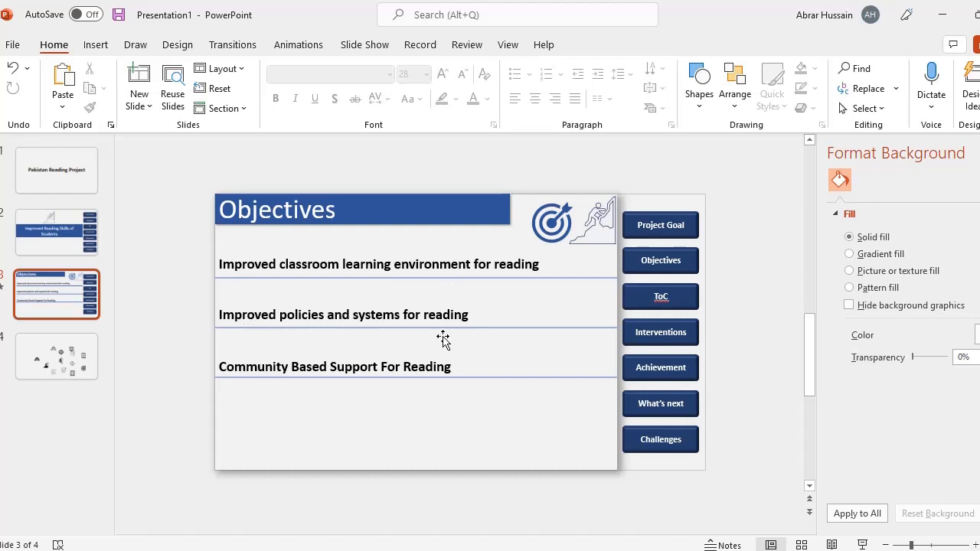
{"action": "left_click", "coordinate": [466, 406]}
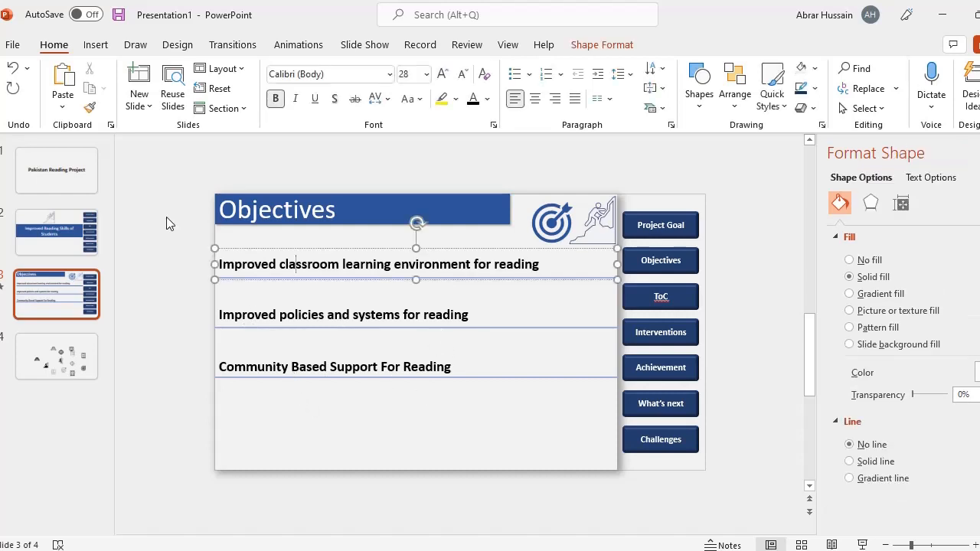
{"action": "left_click", "coordinate": [168, 222]}
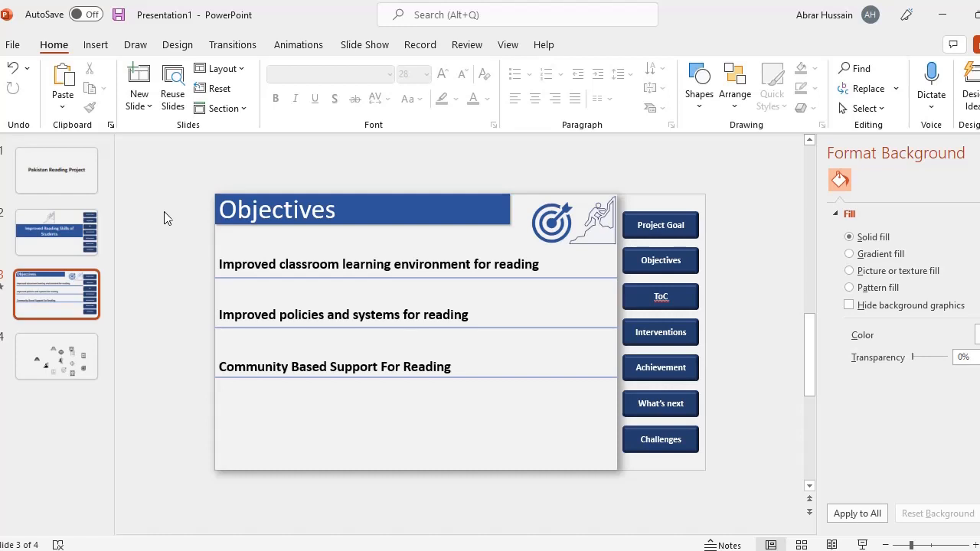
Search the stock icons for "Classroom" and select the solid teacher-with-board icon for insertion
{"action": "left_click", "coordinate": [98, 46]}
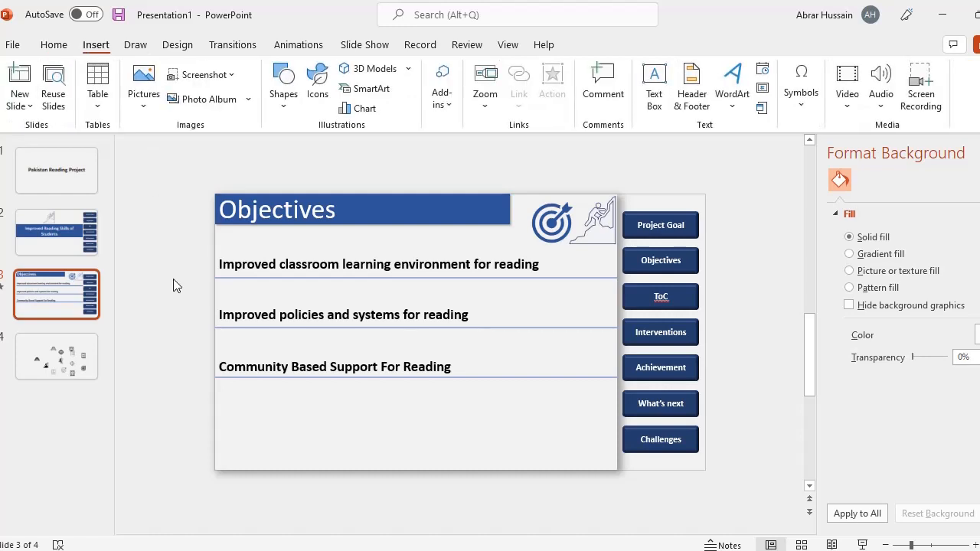
{"action": "left_click", "coordinate": [315, 81]}
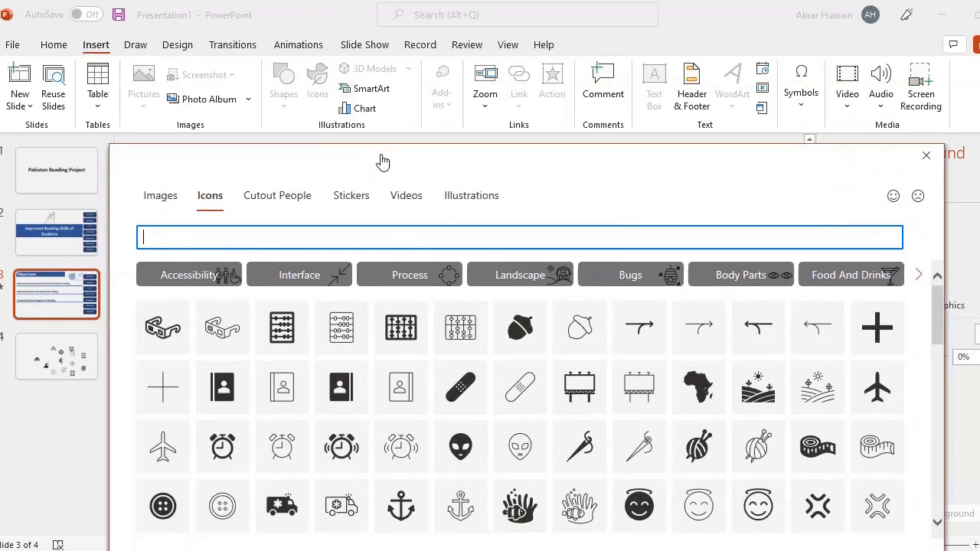
{"action": "left_click_drag", "start_coordinate": [383, 163], "coordinate": [389, 103]}
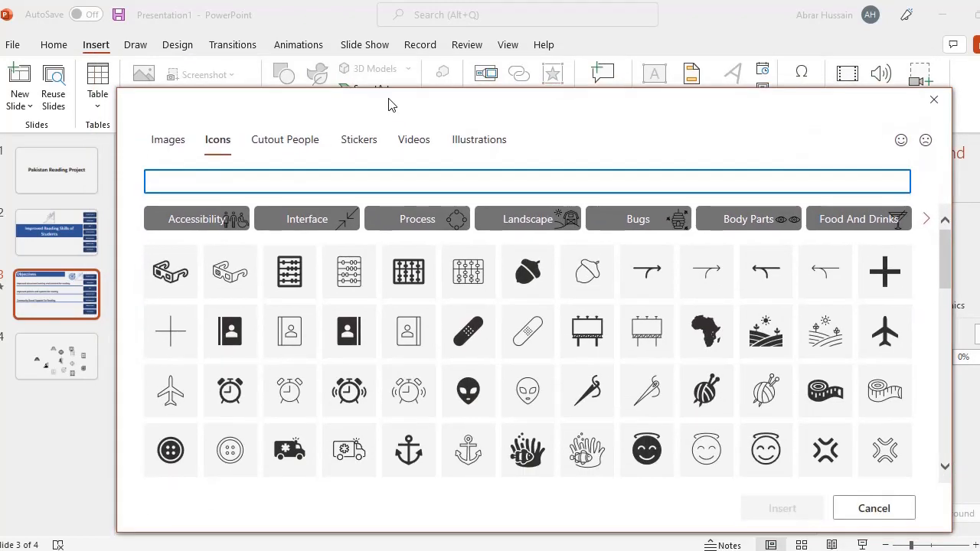
{"action": "type", "text": "Classroom"}
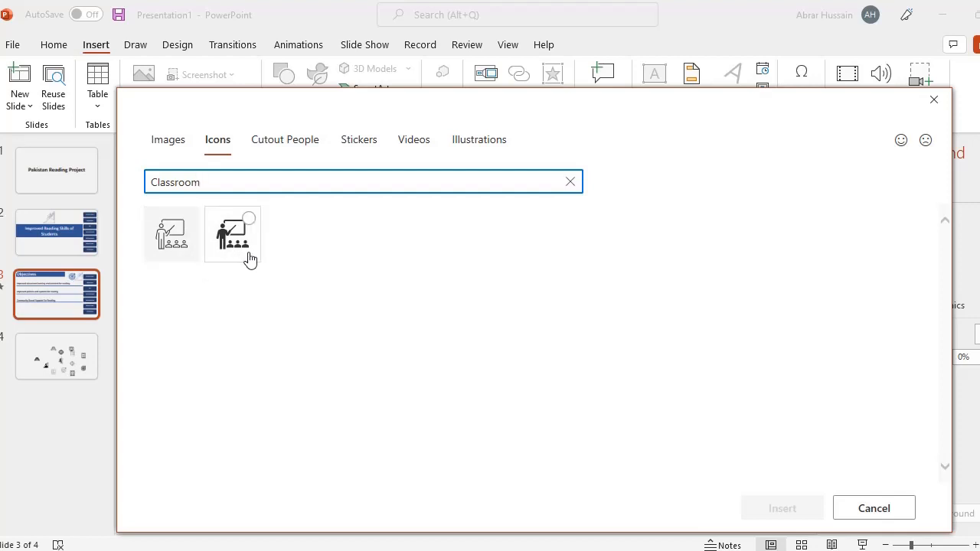
{"action": "left_click", "coordinate": [249, 219]}
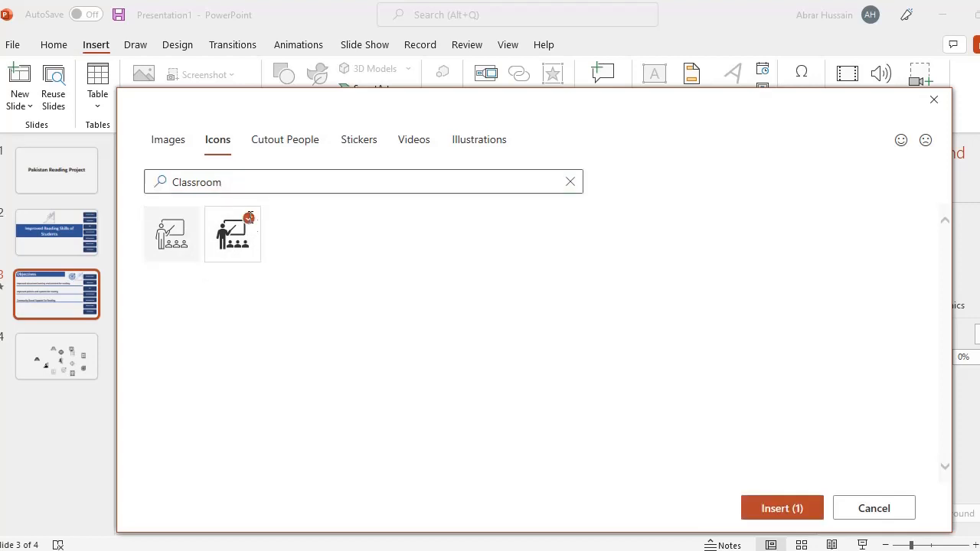
Search the stock icons for "reading" and add the solid open-book icon to the selection
{"action": "left_click", "coordinate": [208, 183]}
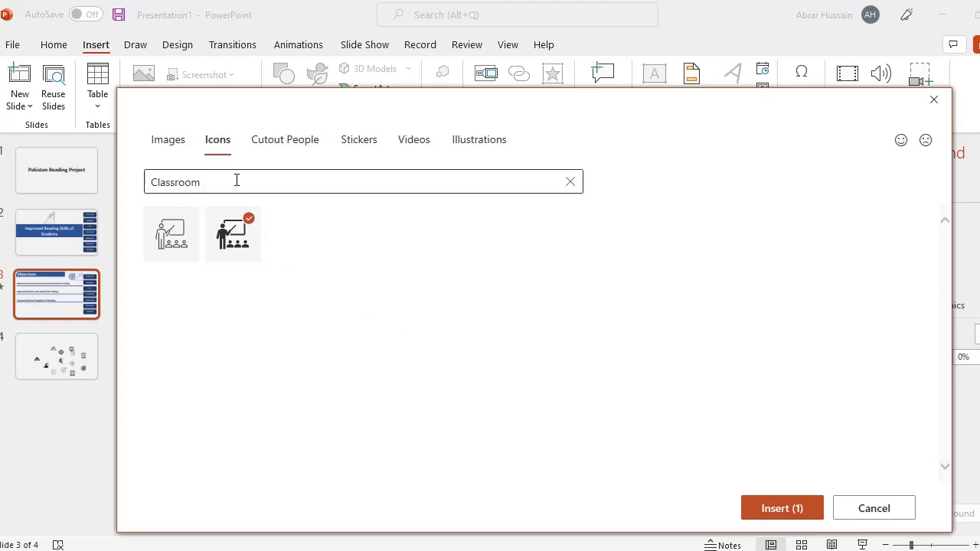
{"action": "left_click", "coordinate": [236, 180]}
{"action": "key", "text": "ctrl+a"}
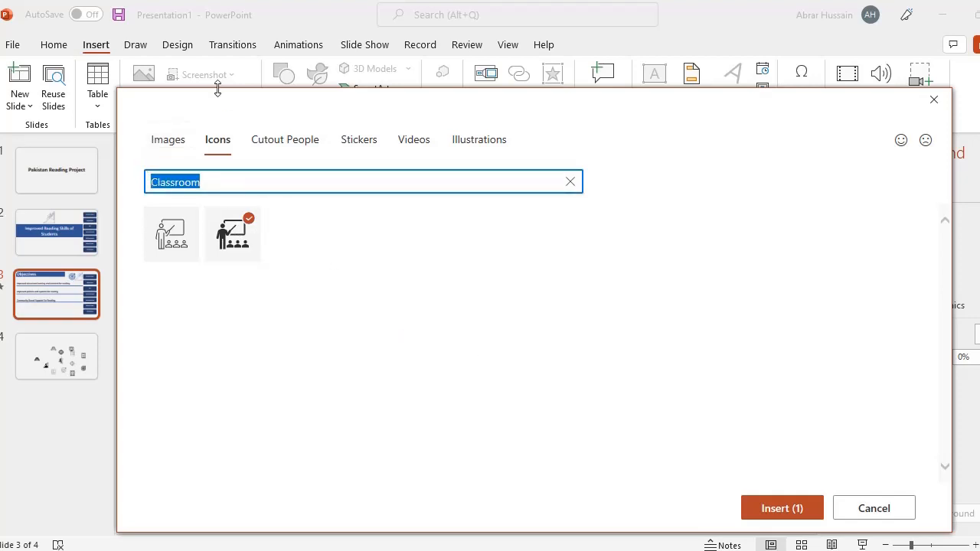
{"action": "left_click_drag", "start_coordinate": [217, 98], "coordinate": [410, 162]}
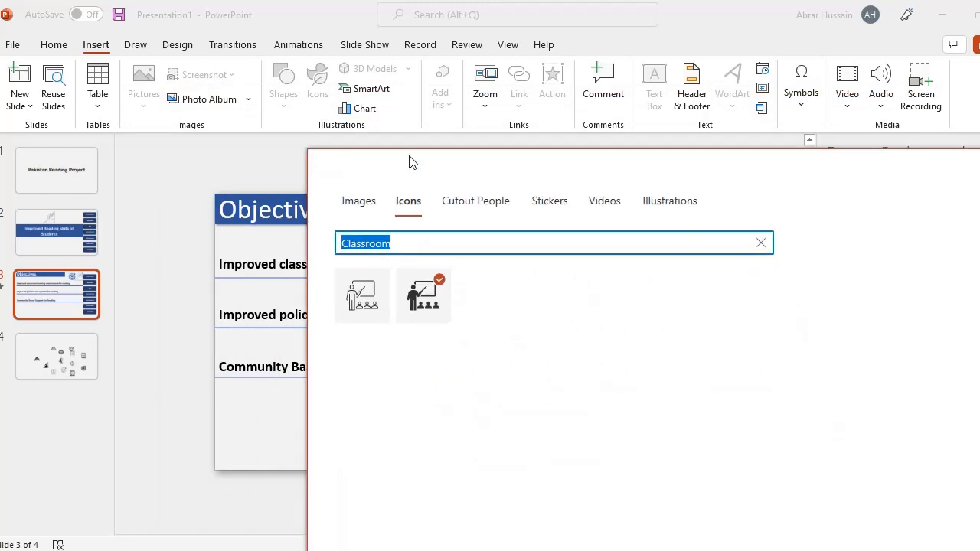
{"action": "type", "text": "reading"}
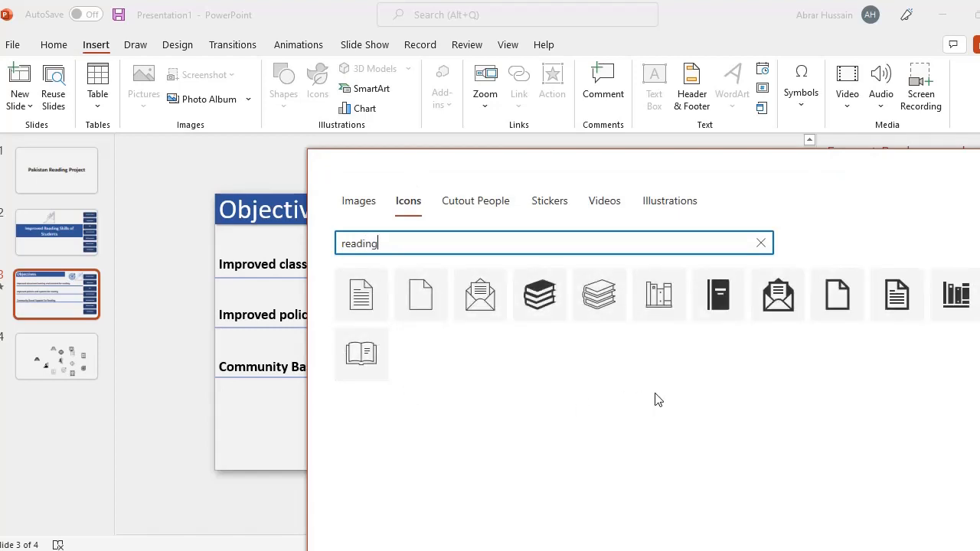
{"action": "left_click_drag", "start_coordinate": [559, 161], "coordinate": [386, 125]}
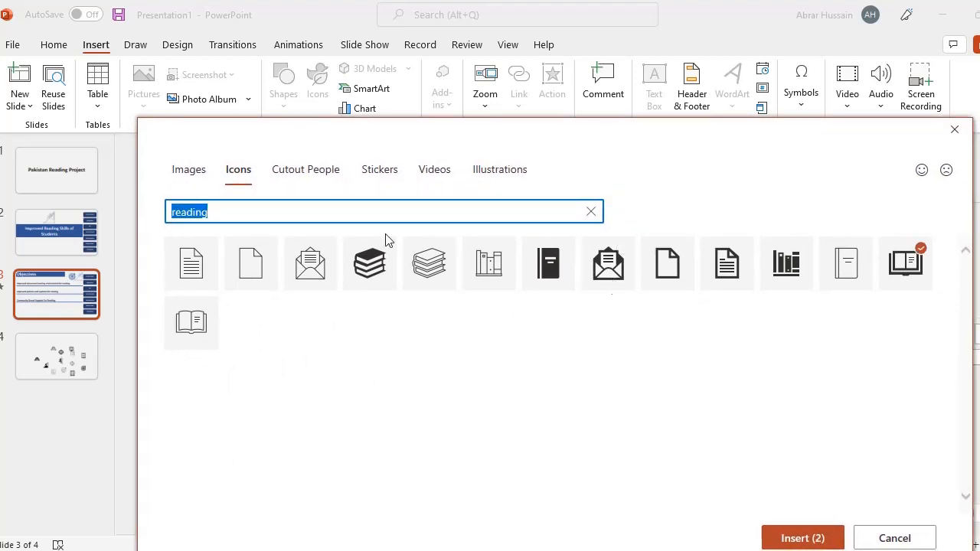
Search the stock icons for "Policy" and browse the other categories for the open-book illustration with a yellow bookmark to add
{"action": "type", "text": "Policy"}
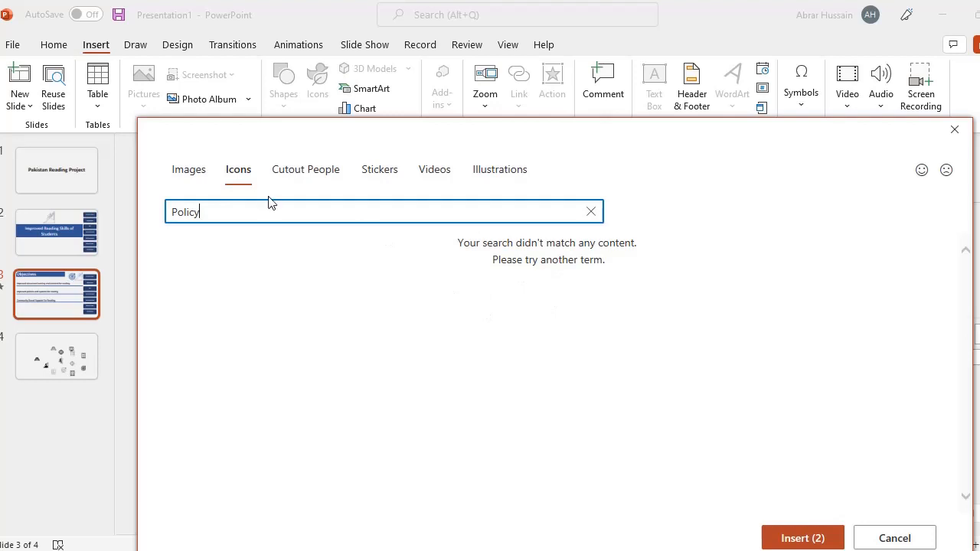
{"action": "left_click_drag", "start_coordinate": [244, 209], "coordinate": [129, 202]}
{"action": "left_click", "coordinate": [299, 168]}
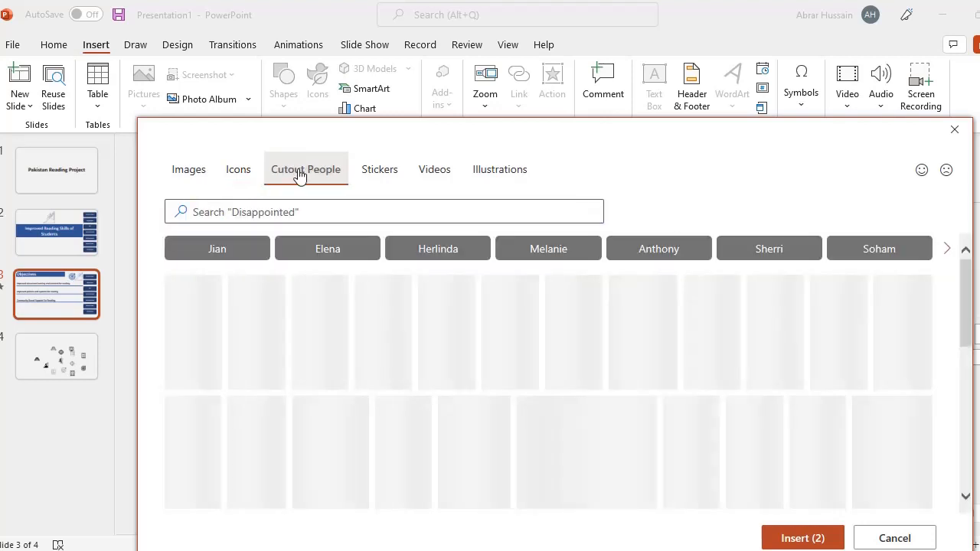
{"action": "left_click", "coordinate": [392, 170]}
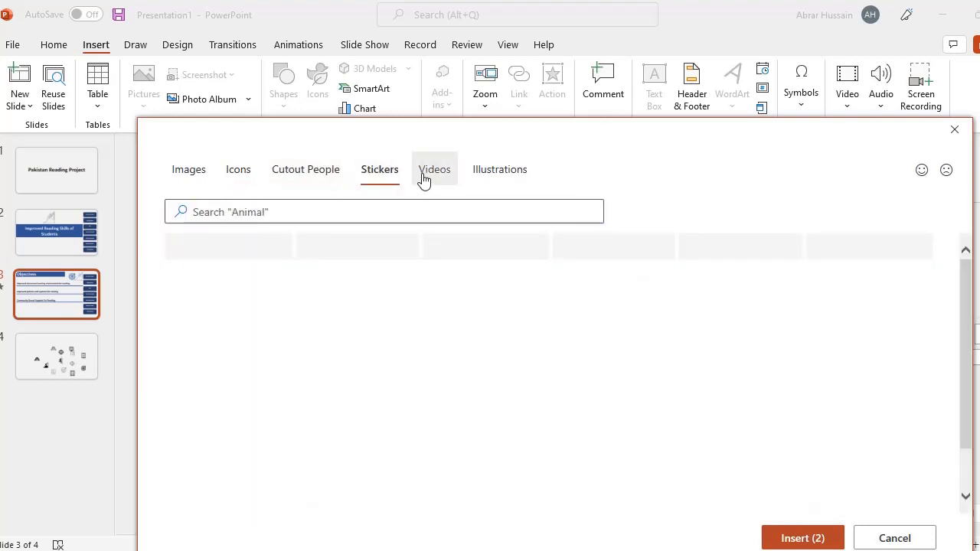
{"action": "left_click", "coordinate": [501, 176]}
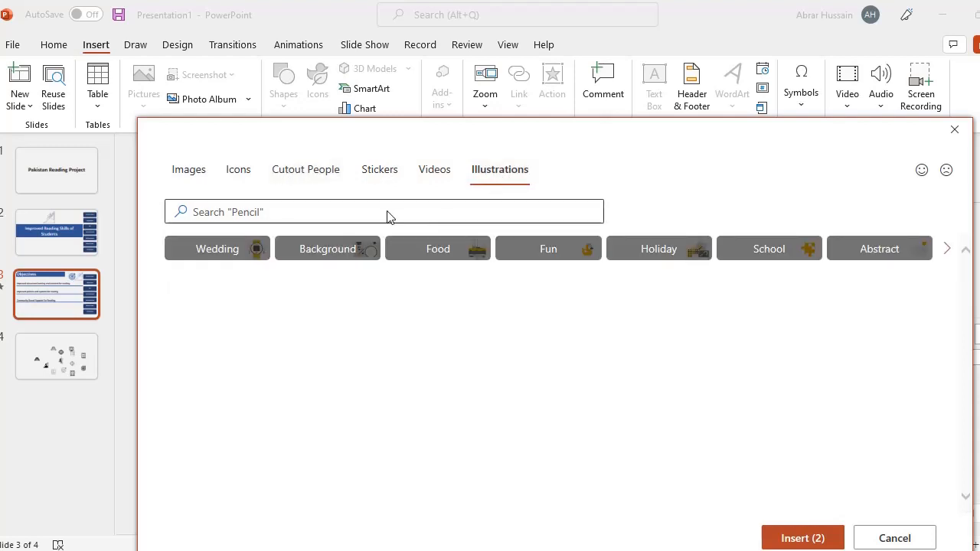
Search the icons for "school", add the solid school building, outlined male teacher and solid female and male teachers, and insert all selected graphics
{"action": "left_click", "coordinate": [238, 170]}
{"action": "left_click", "coordinate": [276, 213]}
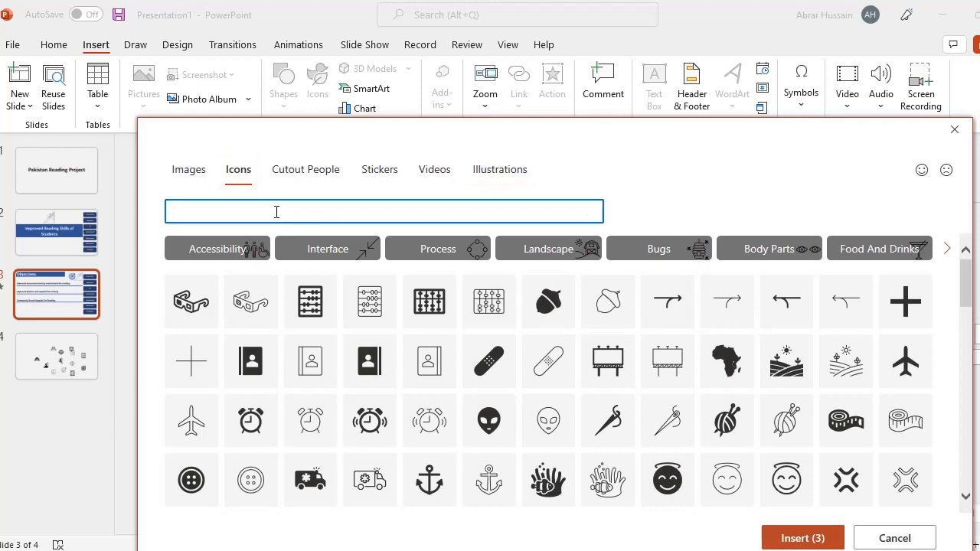
{"action": "type", "text": "school"}
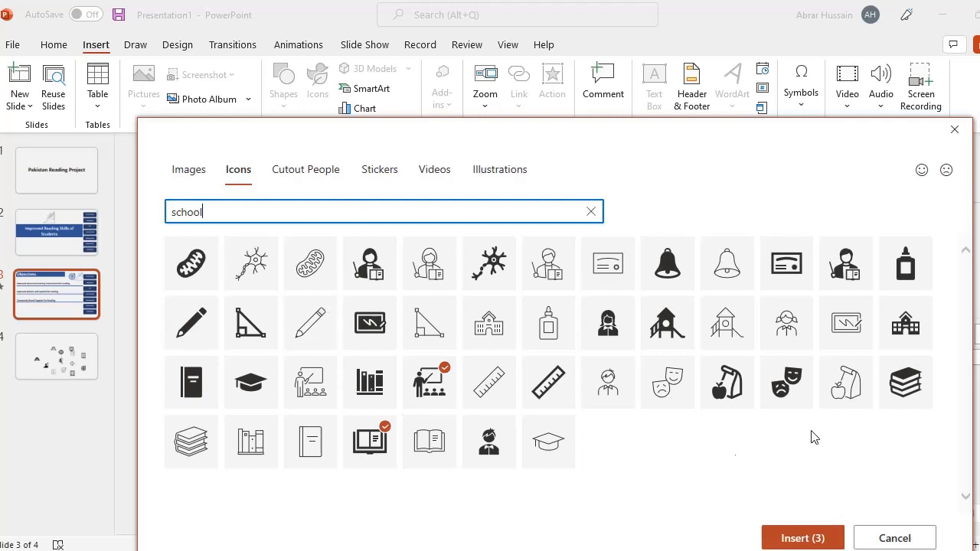
{"action": "left_click", "coordinate": [912, 340]}
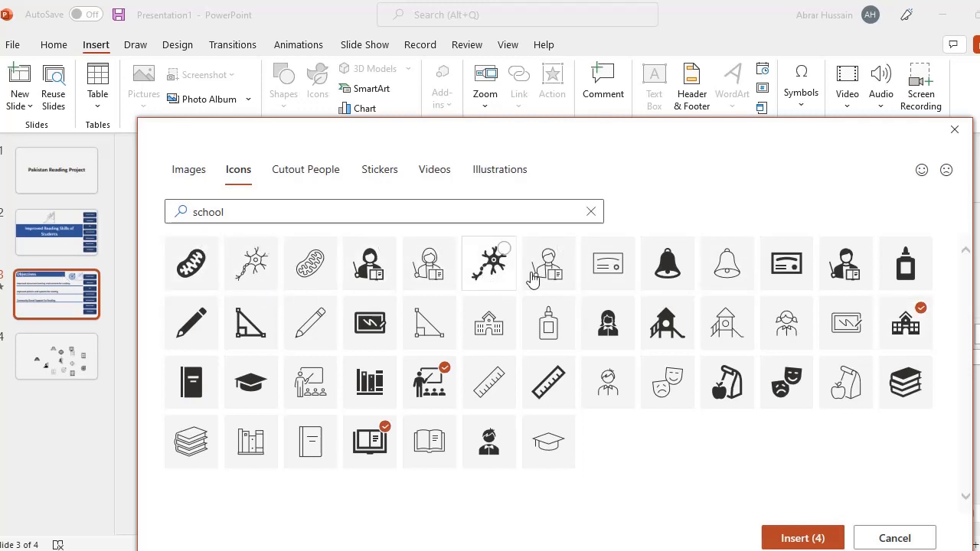
{"action": "left_click", "coordinate": [561, 258]}
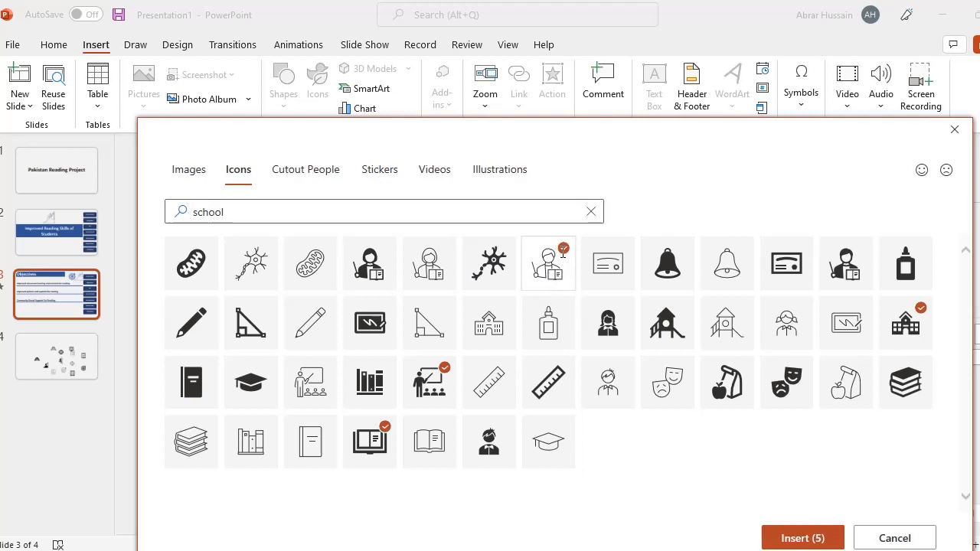
{"action": "left_click", "coordinate": [385, 253]}
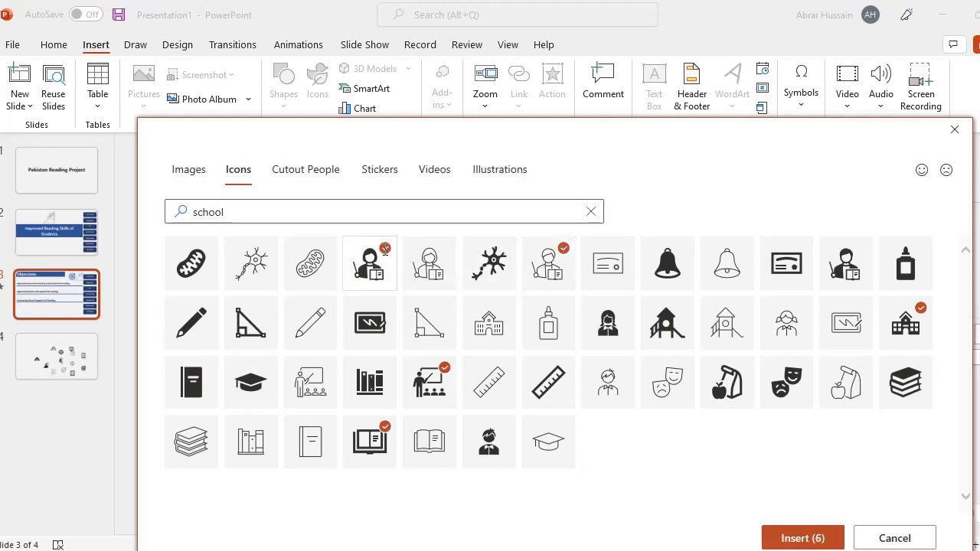
{"action": "left_click", "coordinate": [860, 250]}
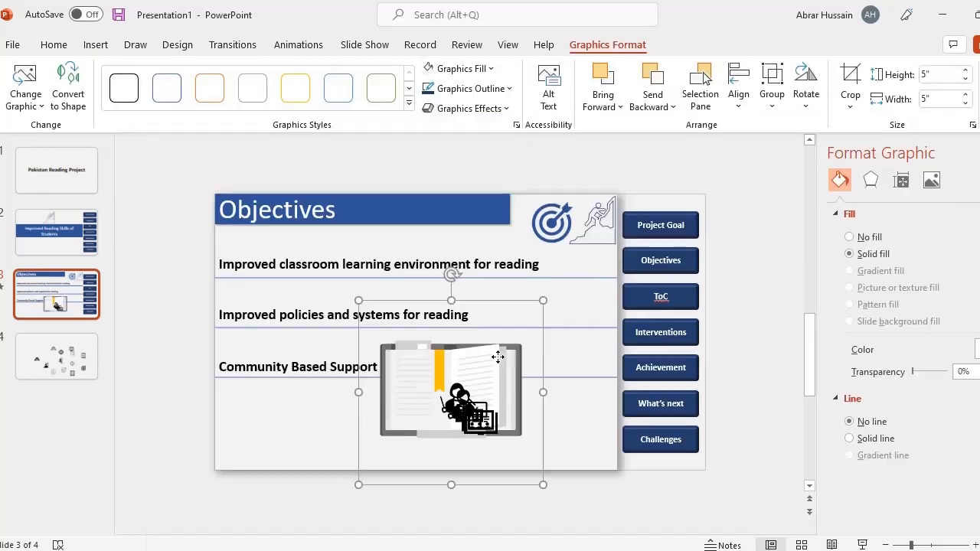
Copy the open-book illustration to slide 2 and shrink it to about 2.01" square beneath the title band
{"action": "key", "text": "ctrl+c"}
{"action": "left_click", "coordinate": [32, 232]}
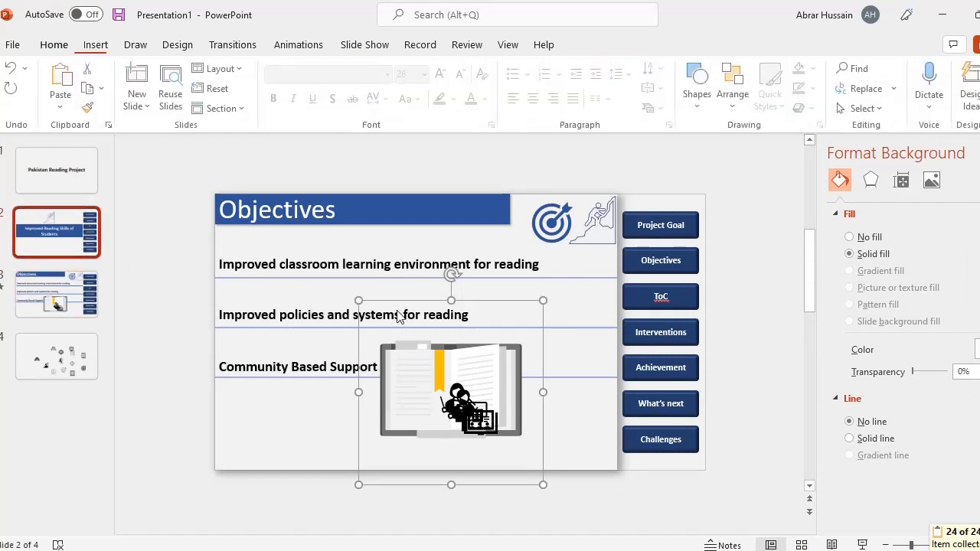
{"action": "key", "text": "ctrl+v"}
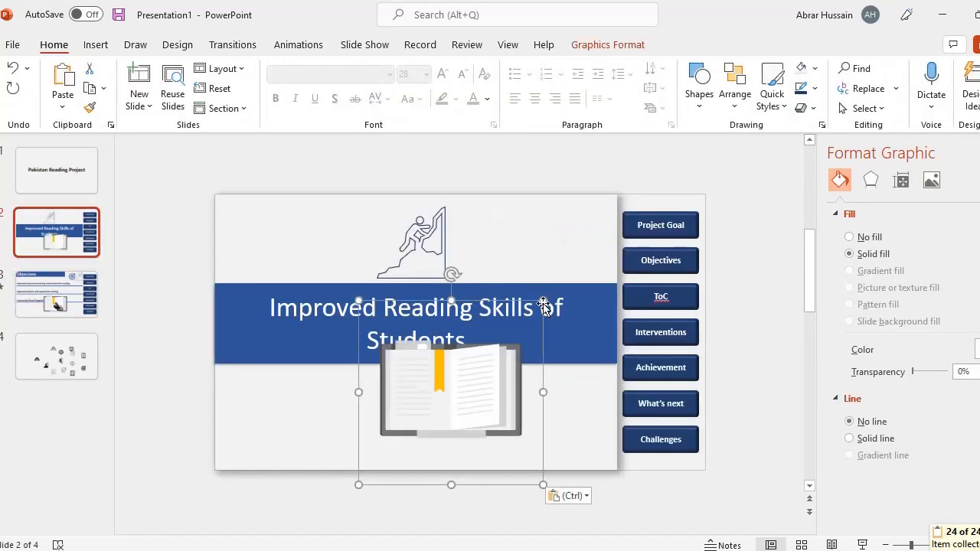
{"action": "left_click_drag", "start_coordinate": [543, 301], "coordinate": [425, 384]}
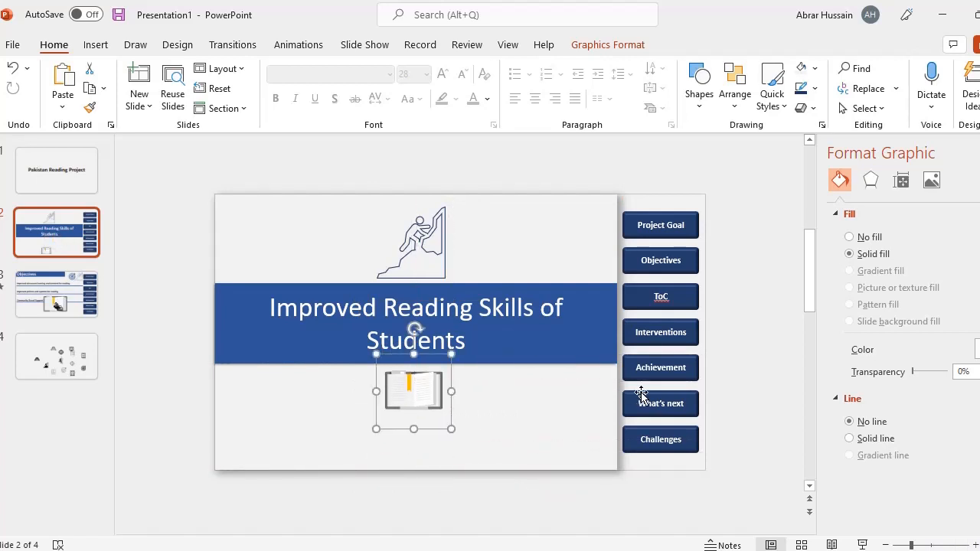
Recolour the bookmark of the book illustration on slide 2 green and slightly enlarge the illustration
{"action": "left_click", "coordinate": [576, 46]}
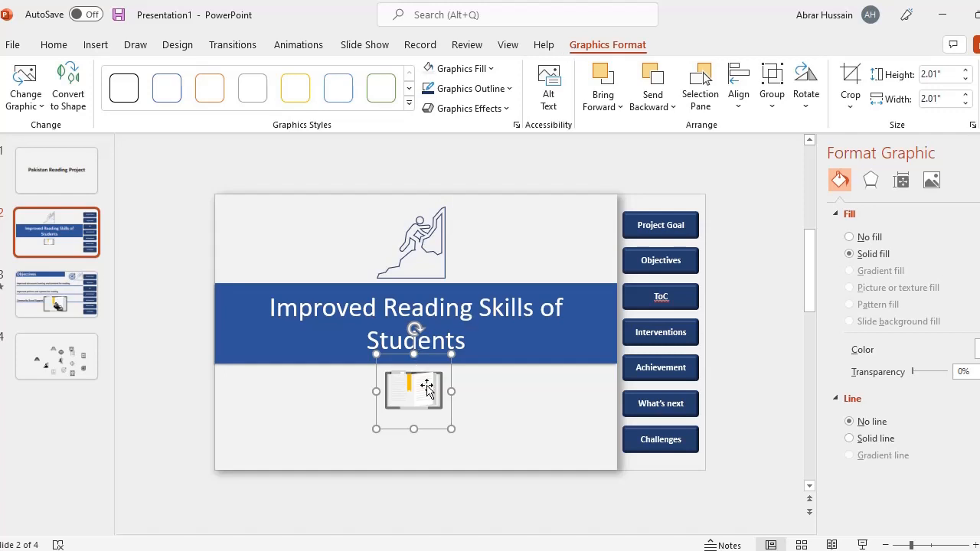
{"action": "left_click", "coordinate": [486, 69]}
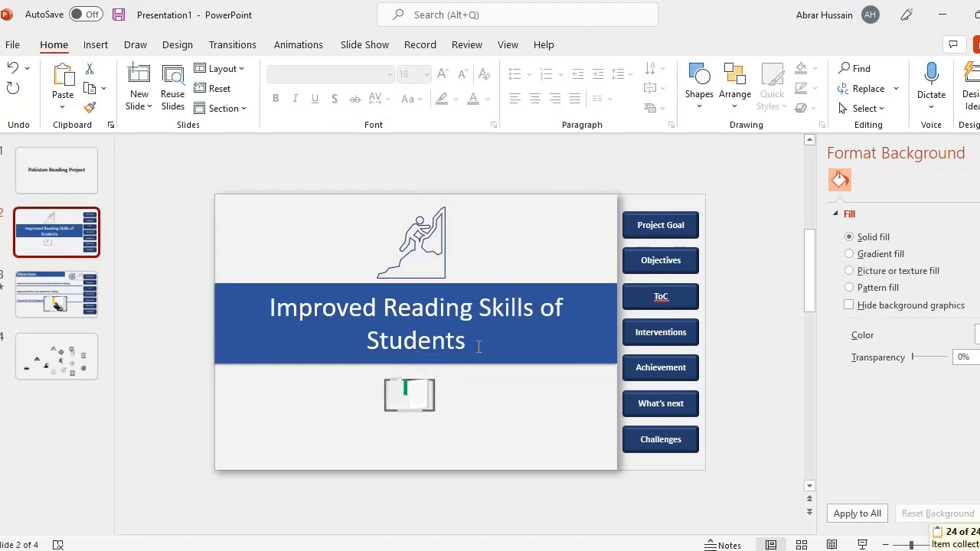
{"action": "left_click", "coordinate": [411, 387]}
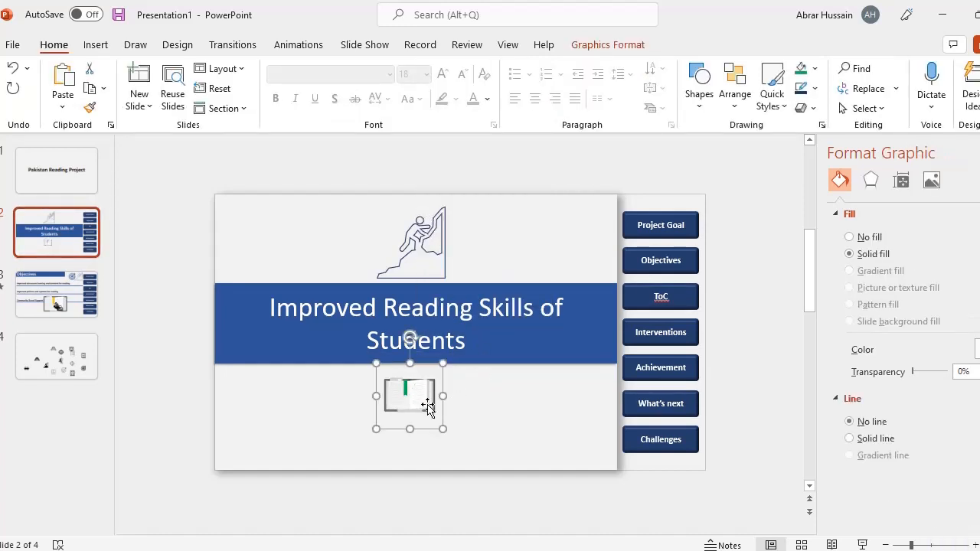
{"action": "left_click_drag", "start_coordinate": [443, 429], "coordinate": [453, 426]}
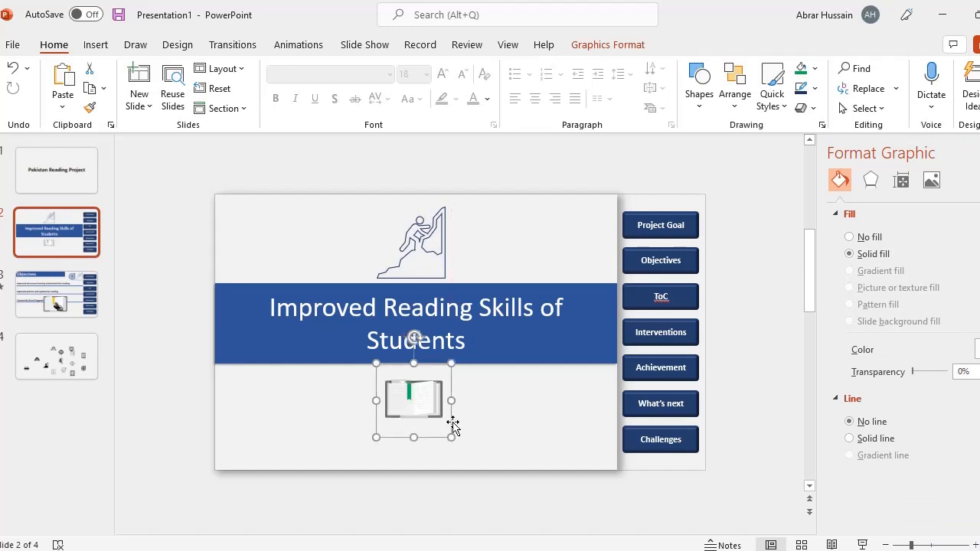
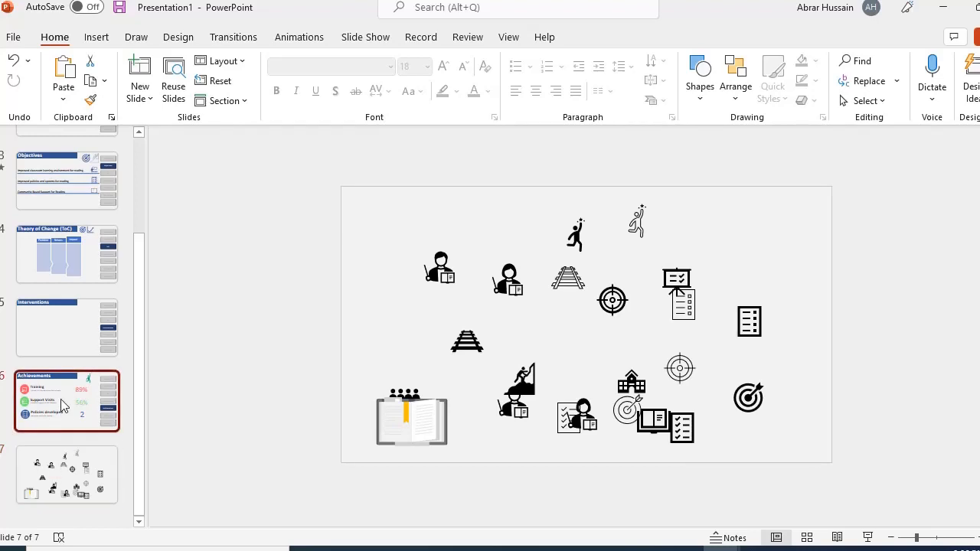
Delete slide 7, which holds the spare icons, and open slide 1
{"action": "left_click", "coordinate": [73, 462]}
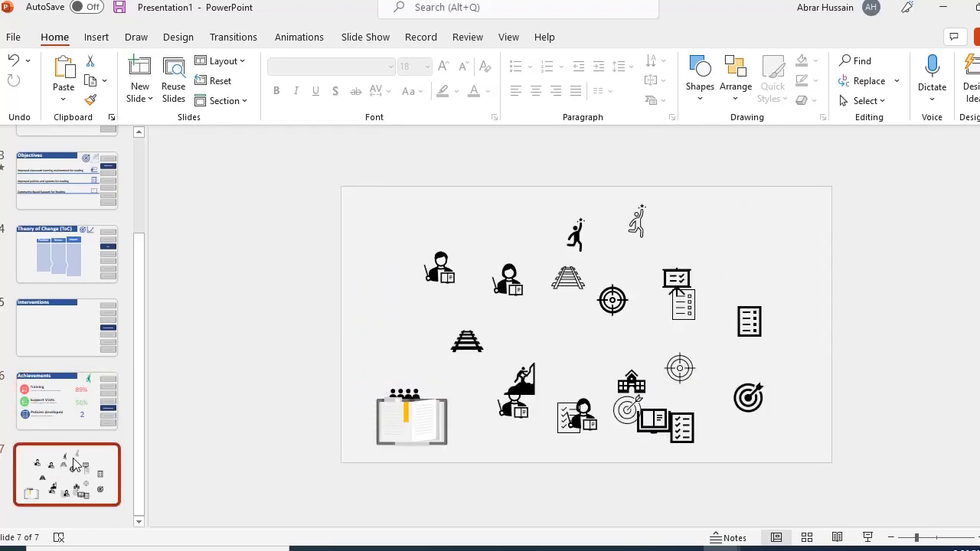
{"action": "key", "text": "Delete"}
{"action": "scroll", "coordinate": [69, 358], "scroll_direction": "up", "scroll_amount": 5}
{"action": "left_click", "coordinate": [63, 173]}
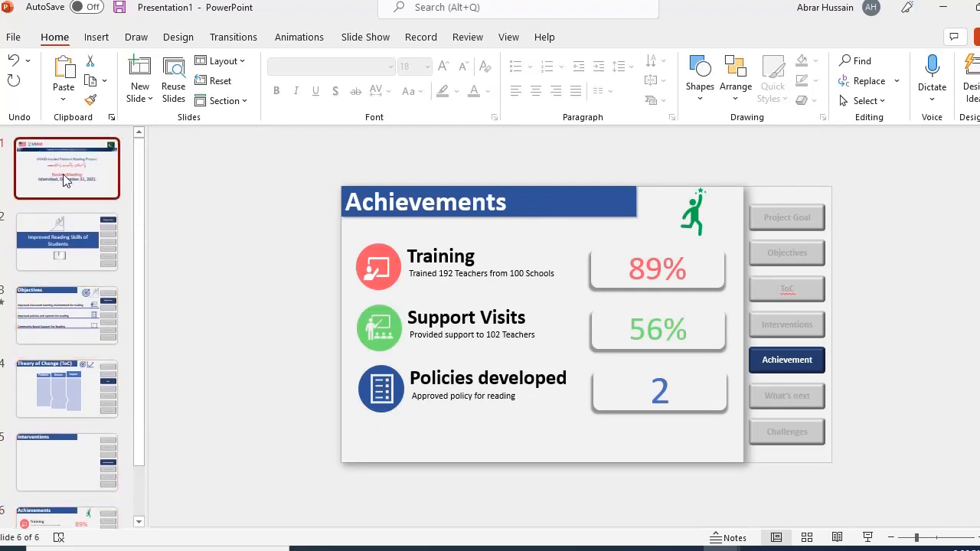
Look through the slides and check the Project Goal and Objectives navigation buttons on slides 2 and 3
{"action": "left_click", "coordinate": [69, 244]}
{"action": "left_click", "coordinate": [70, 310]}
{"action": "scroll", "coordinate": [71, 429], "scroll_direction": "down", "scroll_amount": 2}
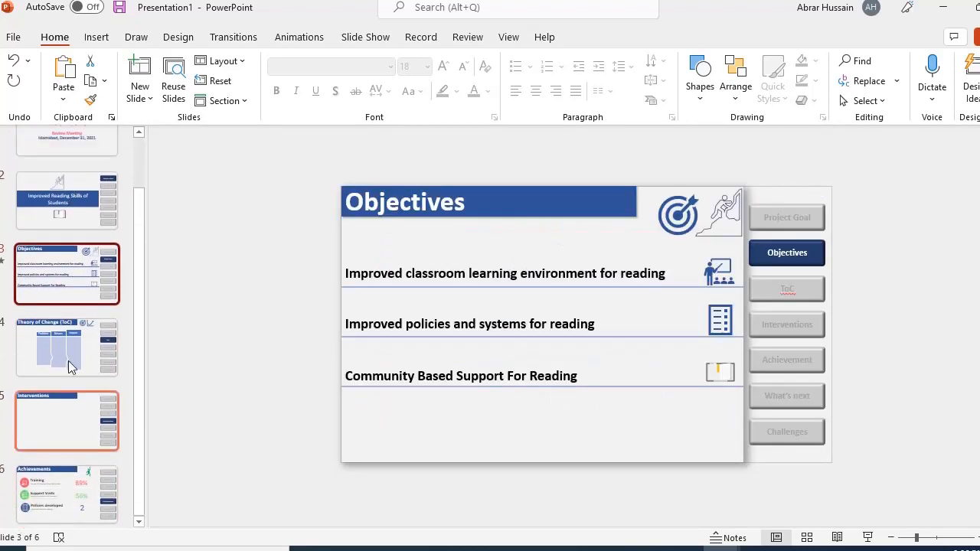
{"action": "scroll", "coordinate": [68, 361], "scroll_direction": "up", "scroll_amount": 2}
{"action": "left_click", "coordinate": [76, 180]}
{"action": "left_click", "coordinate": [89, 218]}
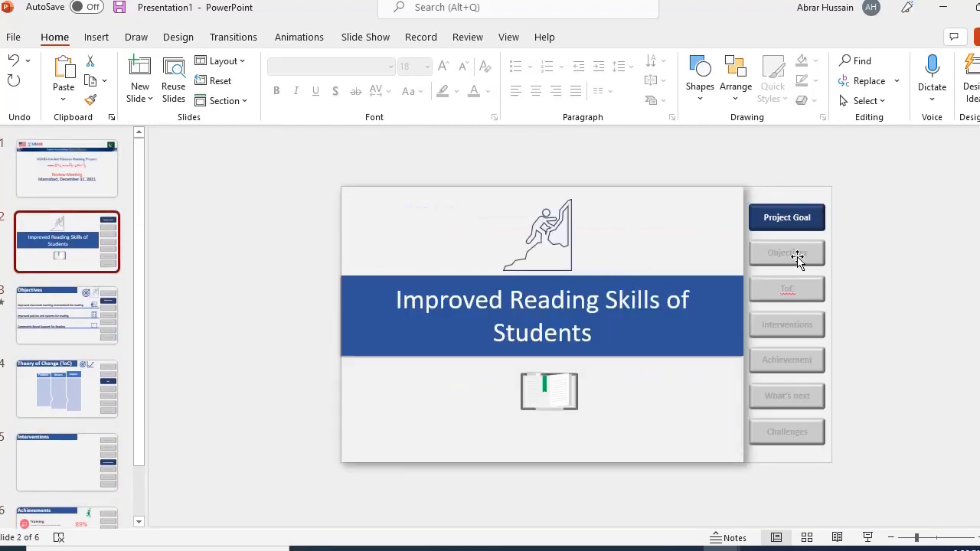
{"action": "left_click", "coordinate": [814, 209]}
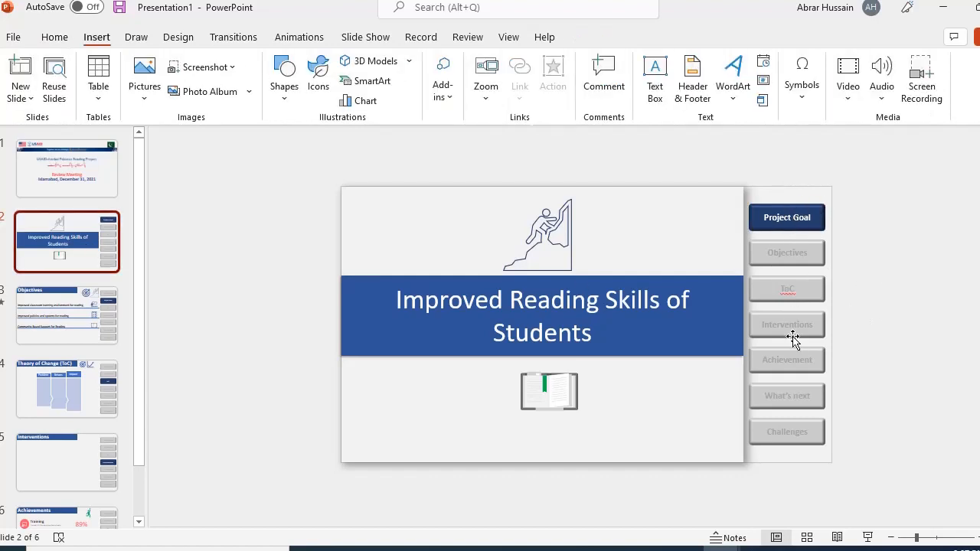
{"action": "left_click", "coordinate": [806, 210]}
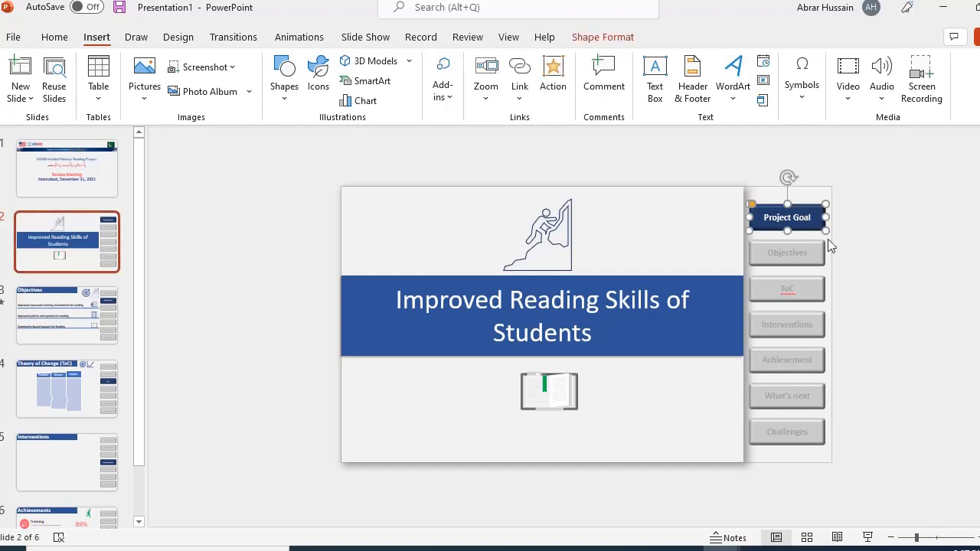
{"action": "left_click", "coordinate": [790, 250]}
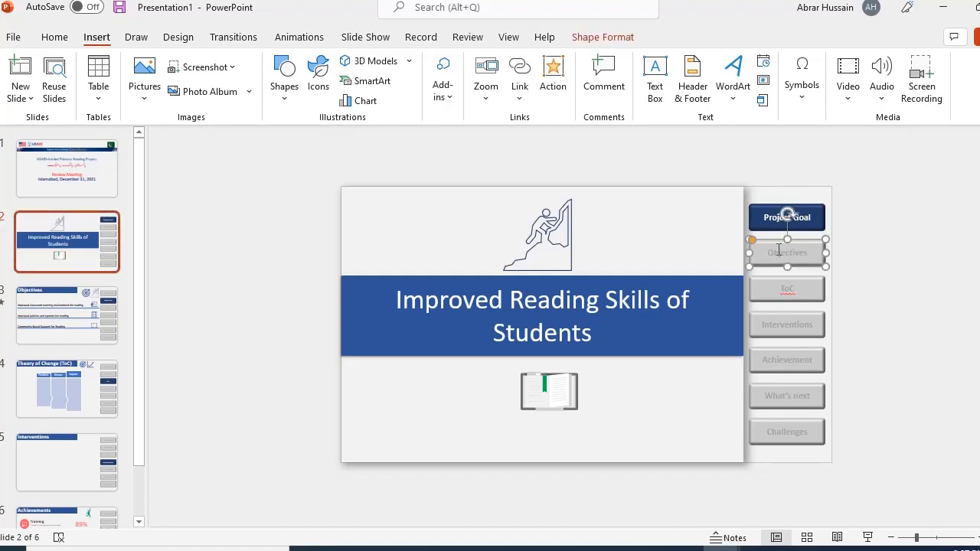
{"action": "left_click", "coordinate": [774, 215]}
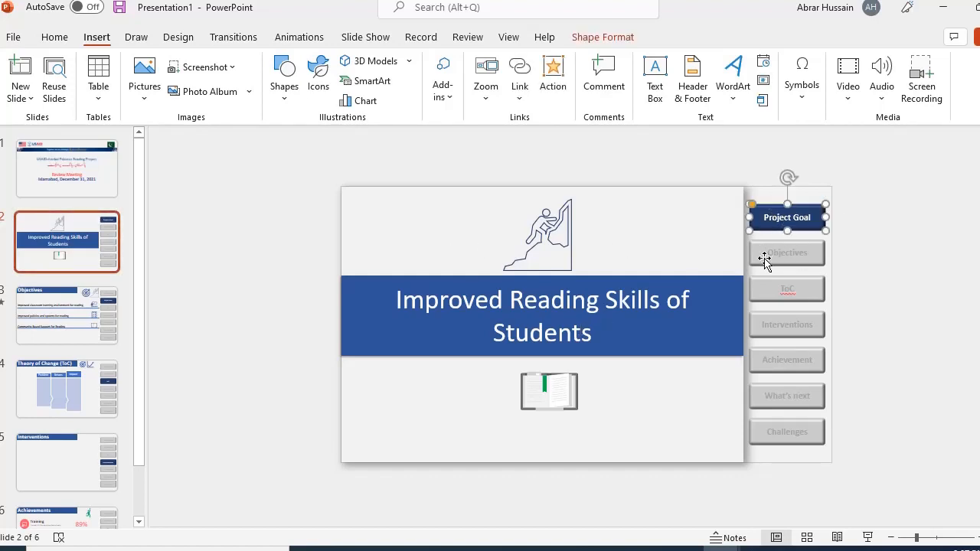
{"action": "left_click", "coordinate": [69, 306]}
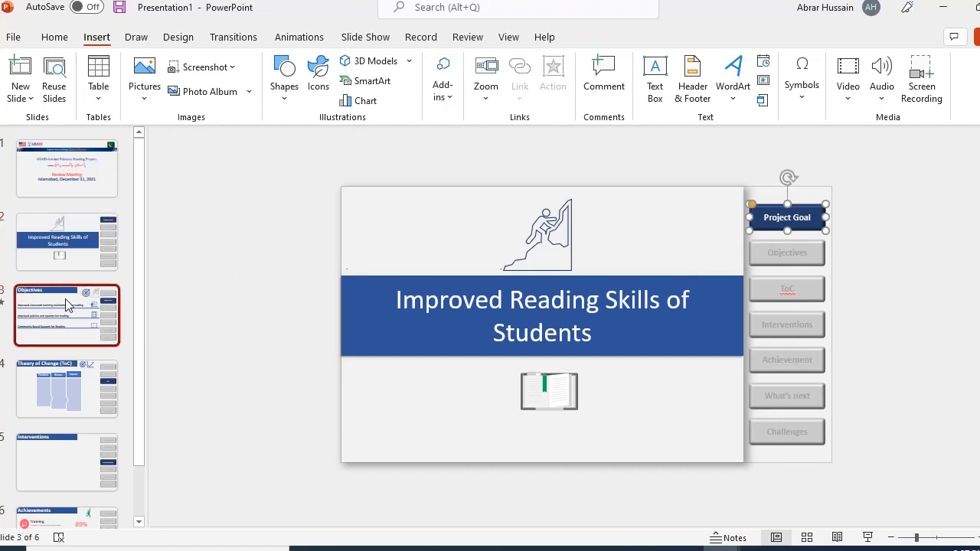
{"action": "left_click", "coordinate": [770, 205]}
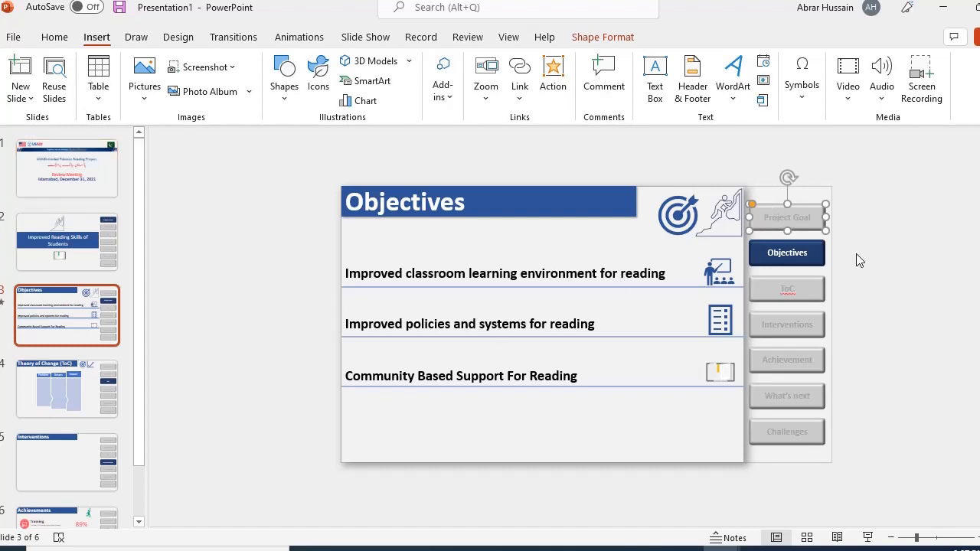
Hyperlink the Objectives navigation button on slide 2 to Slide 3 of this document and dismiss the linking tip
{"action": "left_click", "coordinate": [81, 248]}
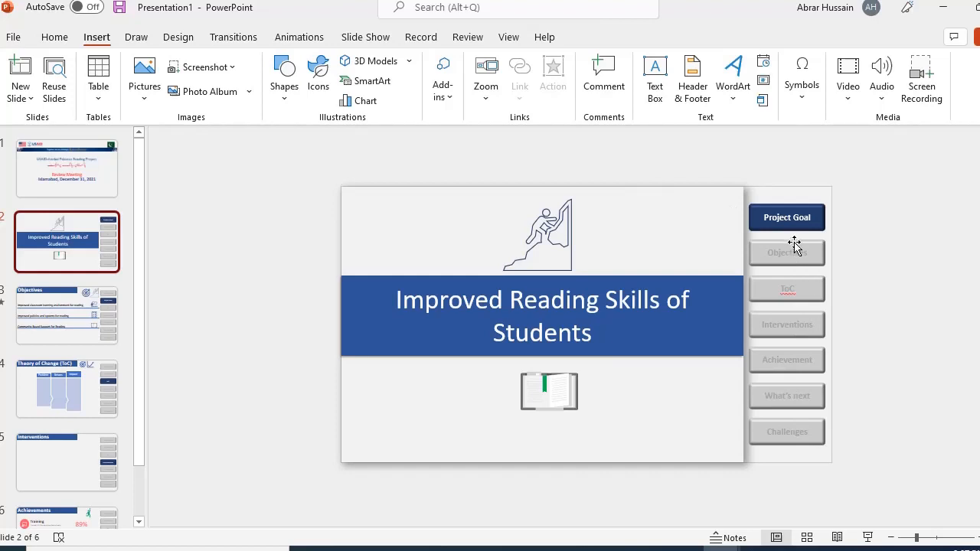
{"action": "left_click", "coordinate": [794, 245]}
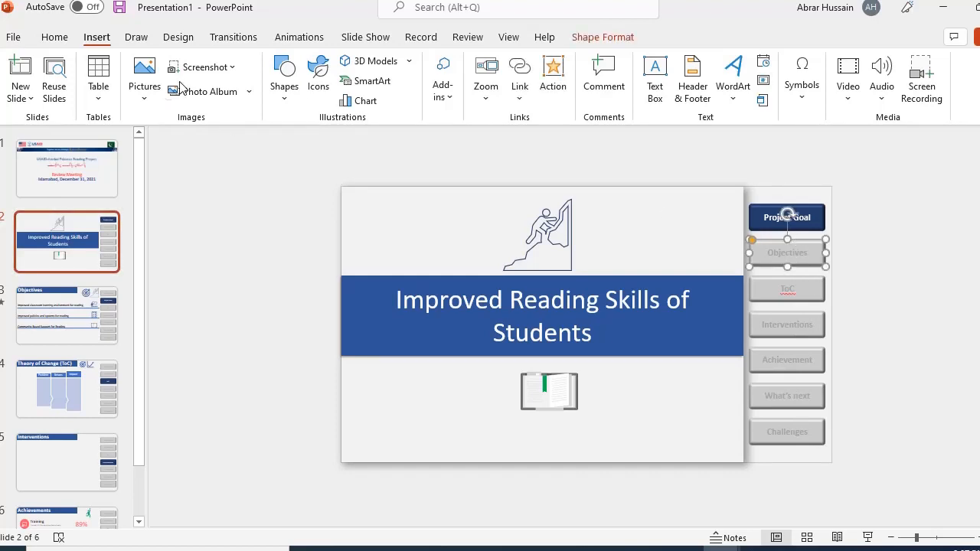
{"action": "left_click", "coordinate": [520, 98]}
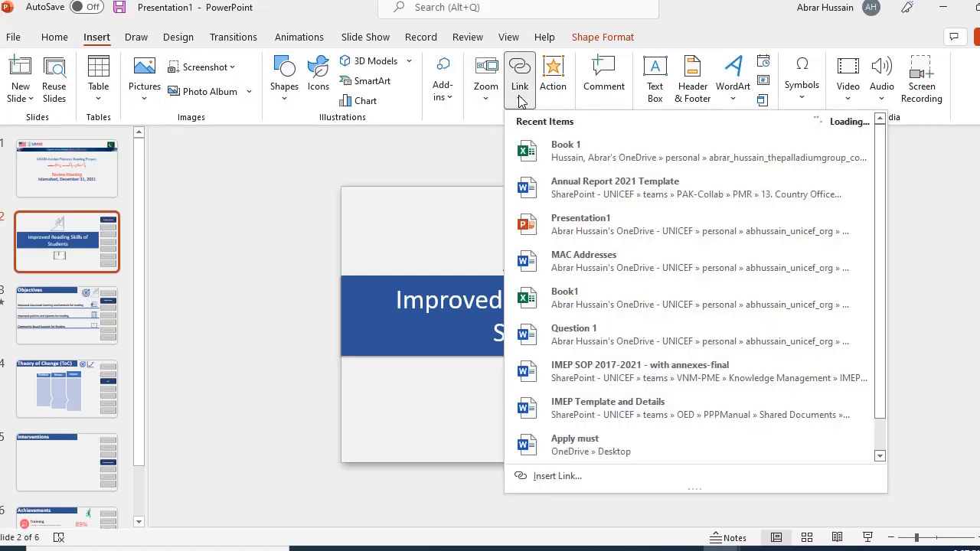
{"action": "left_click", "coordinate": [520, 74]}
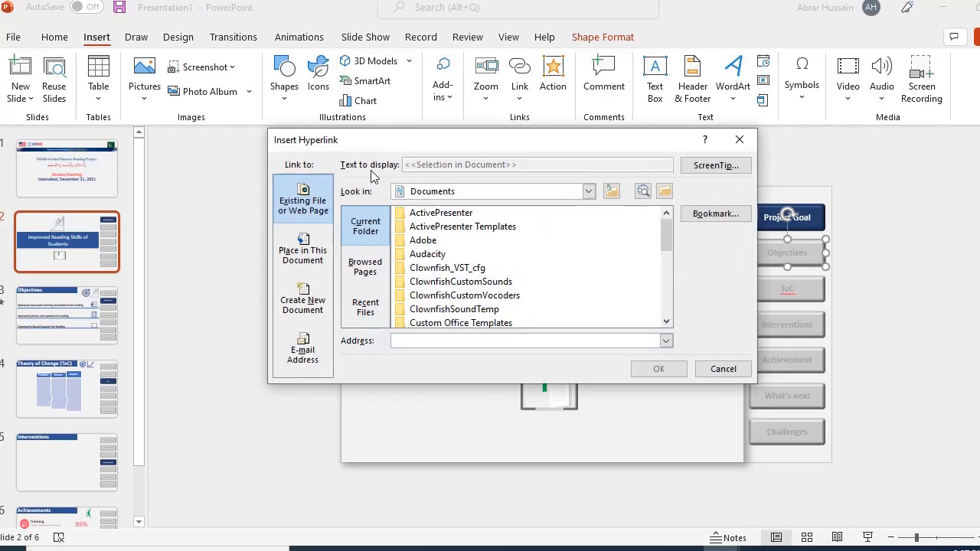
{"action": "left_click", "coordinate": [305, 259]}
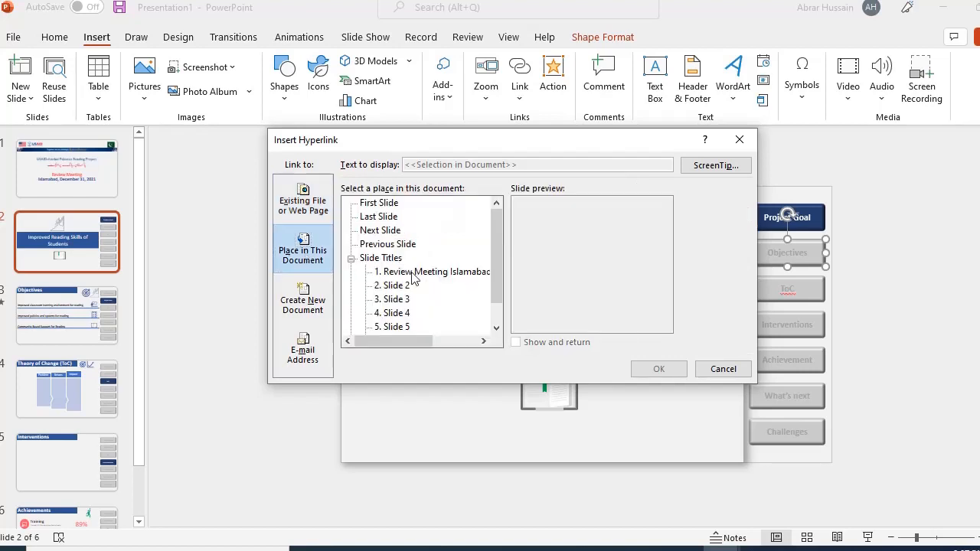
{"action": "scroll", "coordinate": [494, 264], "scroll_direction": "down", "scroll_amount": 1}
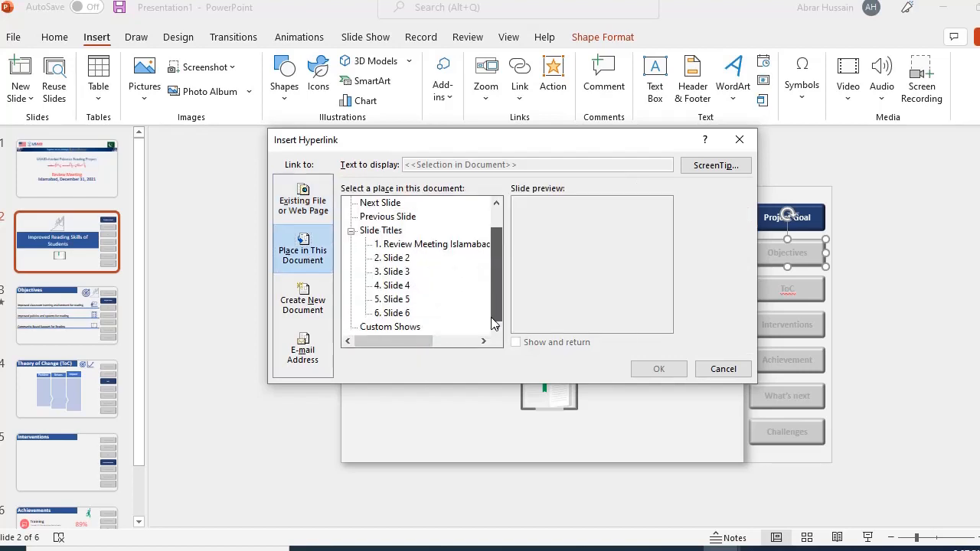
{"action": "left_click", "coordinate": [394, 272]}
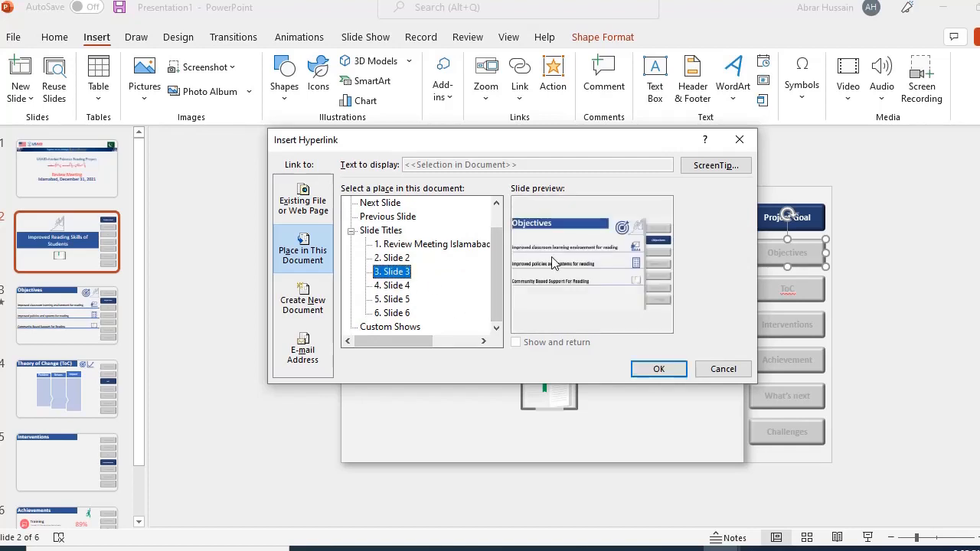
{"action": "left_click", "coordinate": [659, 369]}
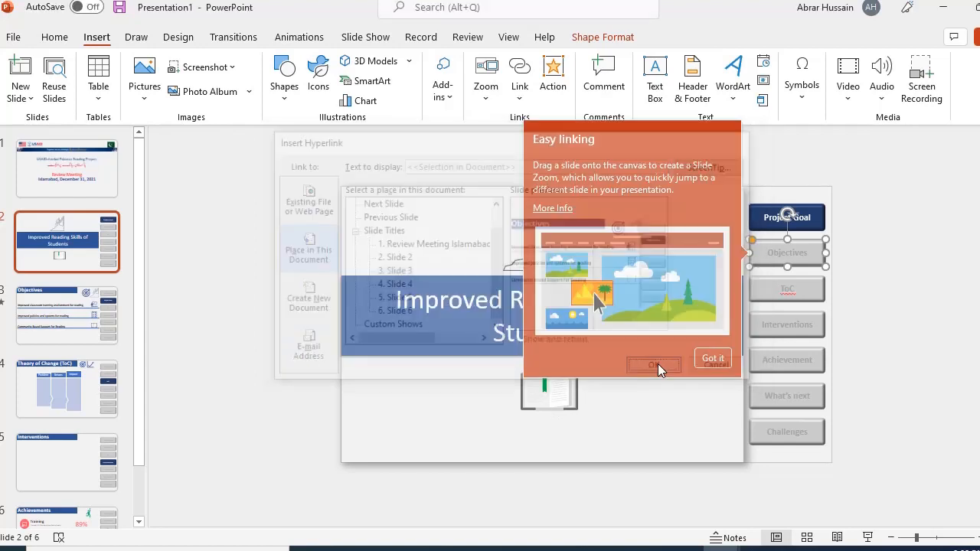
{"action": "left_click", "coordinate": [703, 365]}
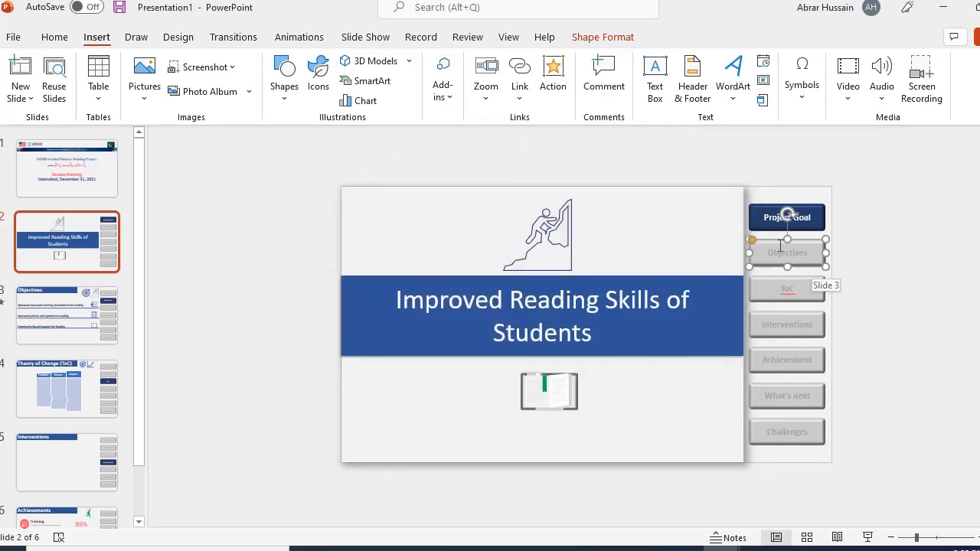
Apply the Morph transition to slide 1
{"action": "left_click", "coordinate": [105, 188]}
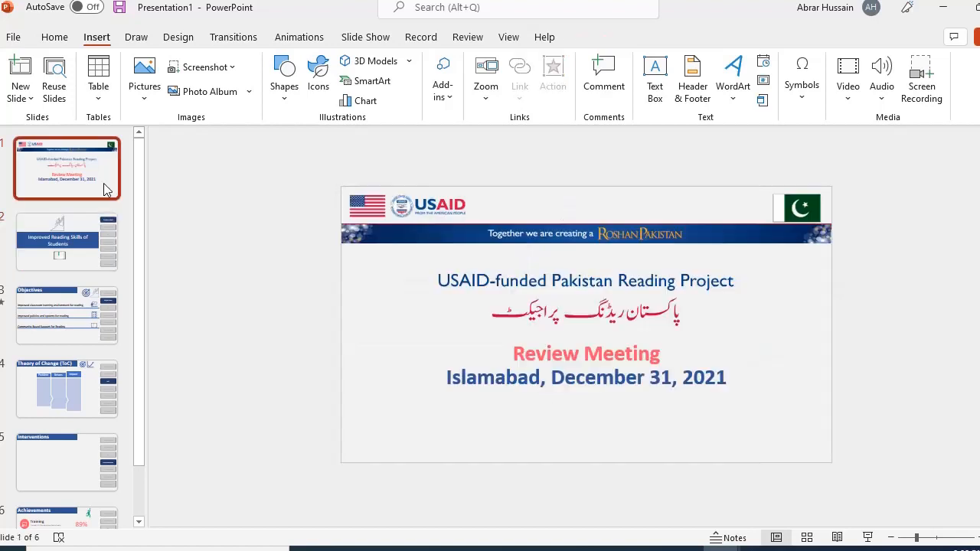
{"action": "left_click", "coordinate": [615, 284]}
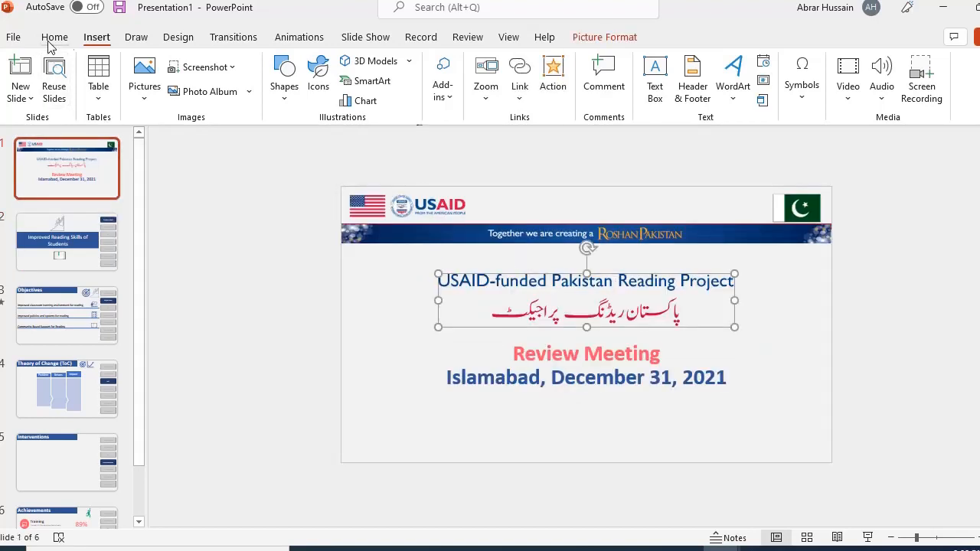
{"action": "left_click", "coordinate": [293, 40]}
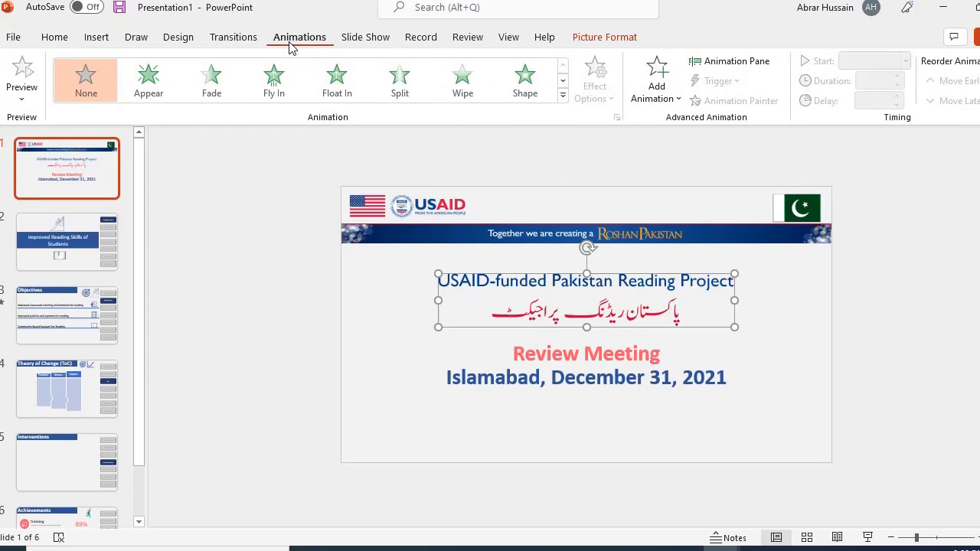
{"action": "left_click", "coordinate": [240, 46]}
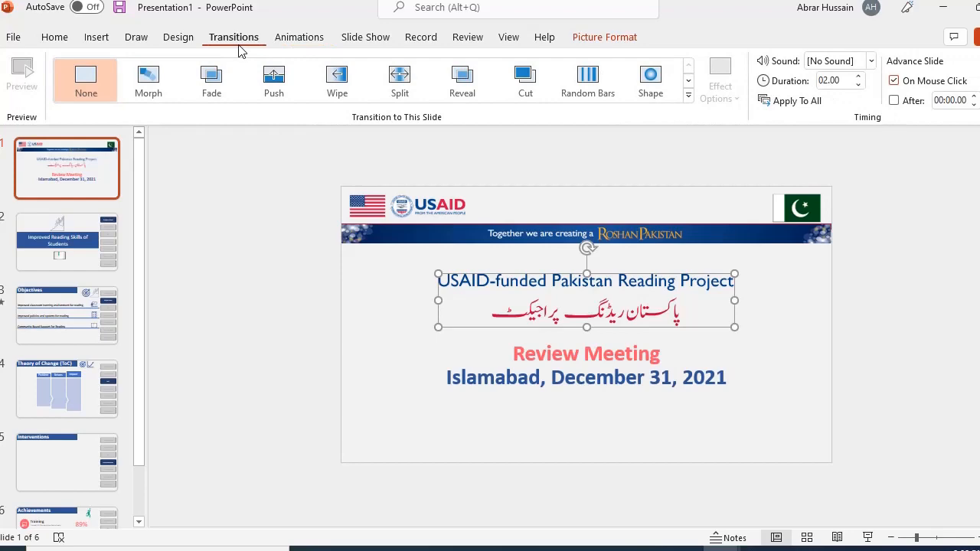
{"action": "left_click", "coordinate": [148, 90]}
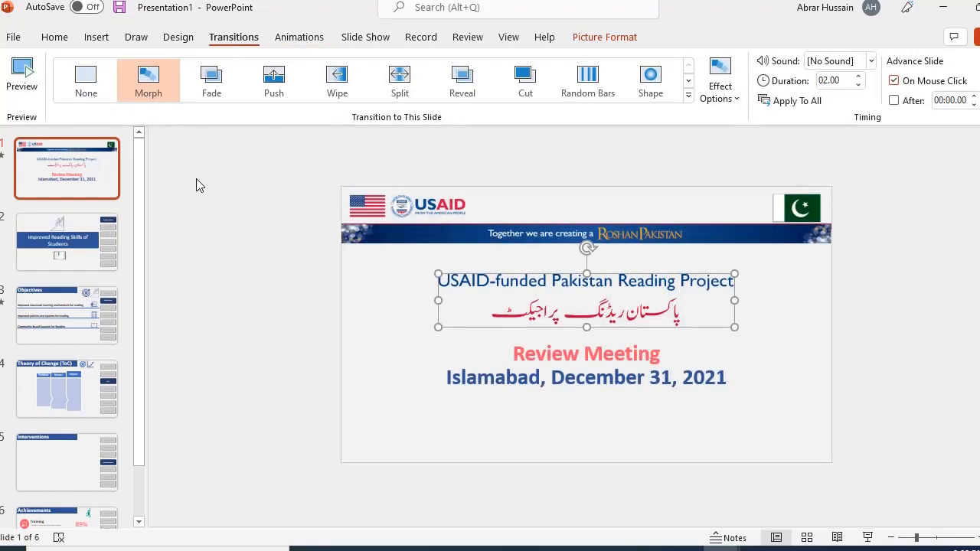
Add an Appear animation to the USAID-funded Pakistan Reading Project title picture on slide 1
{"action": "left_click", "coordinate": [310, 40]}
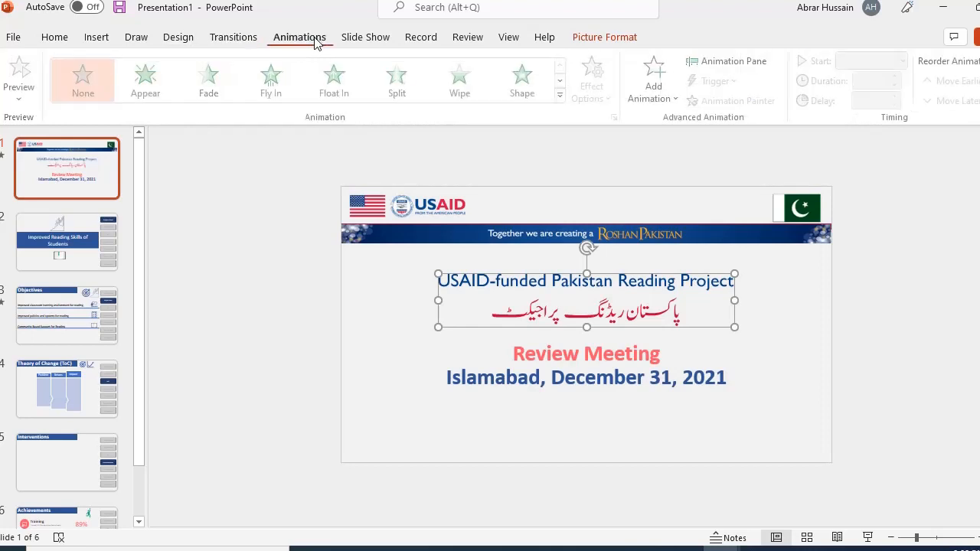
{"action": "left_click", "coordinate": [67, 169]}
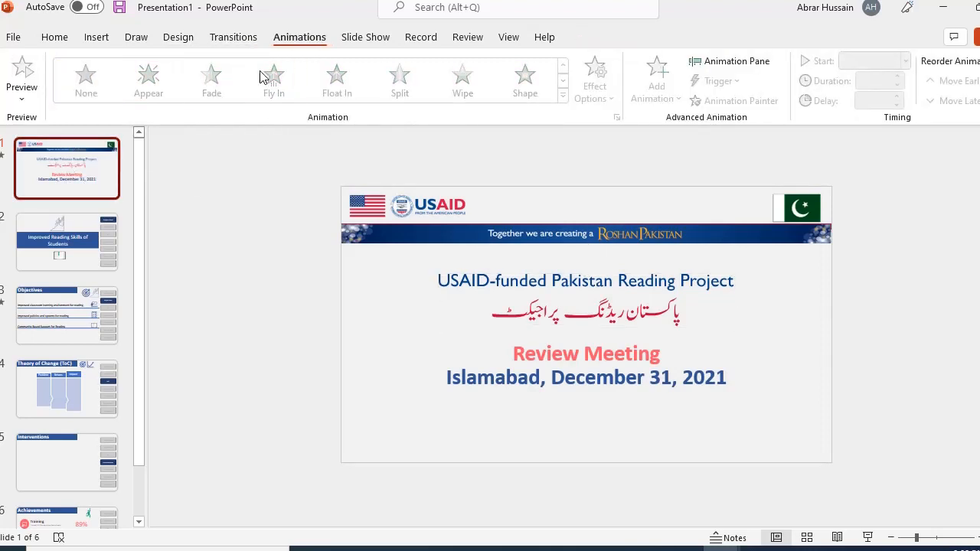
{"action": "left_click", "coordinate": [491, 305]}
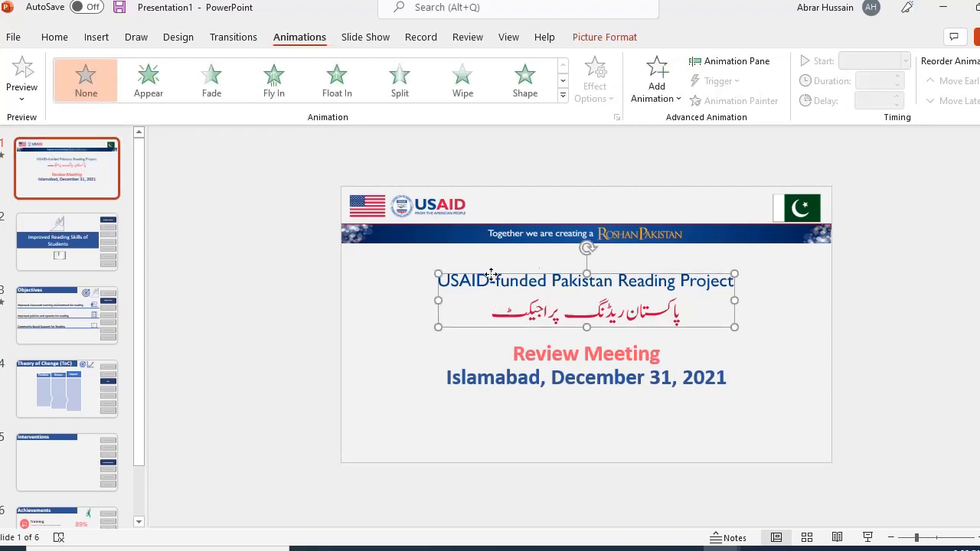
{"action": "left_click", "coordinate": [148, 84]}
Add an Appear animation to the "Review Meeting Islamabad, December 31, 2021" title text on slide 1
{"action": "left_click", "coordinate": [547, 359]}
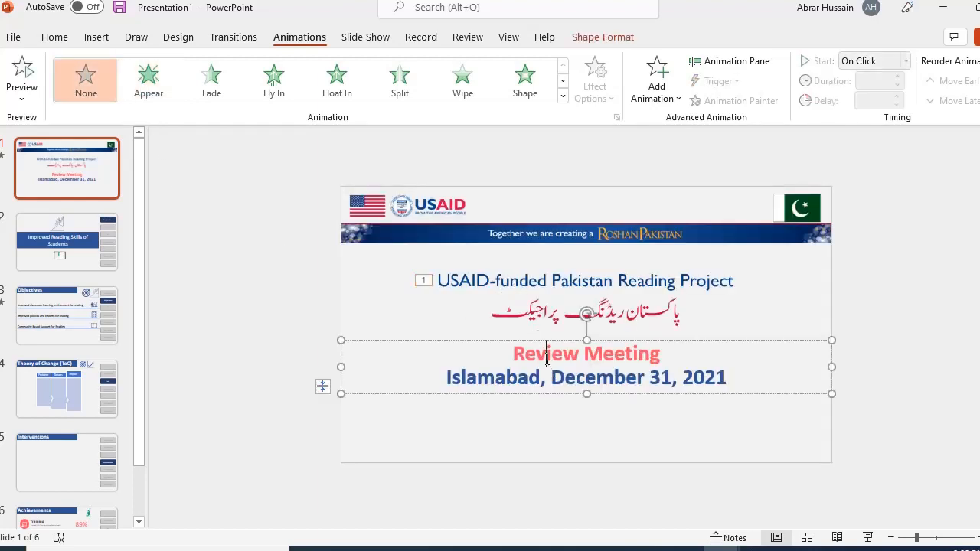
{"action": "left_click_drag", "start_coordinate": [508, 356], "coordinate": [772, 380]}
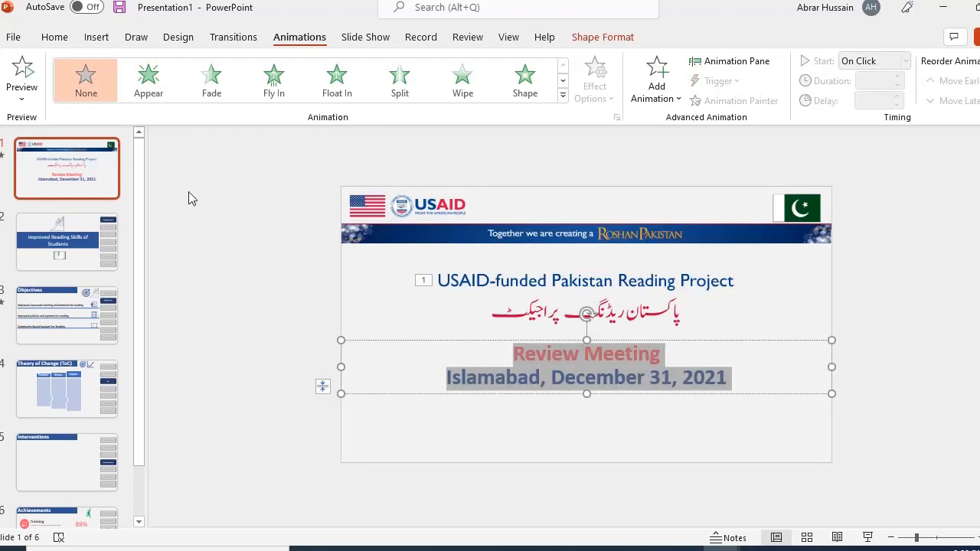
{"action": "left_click", "coordinate": [162, 85]}
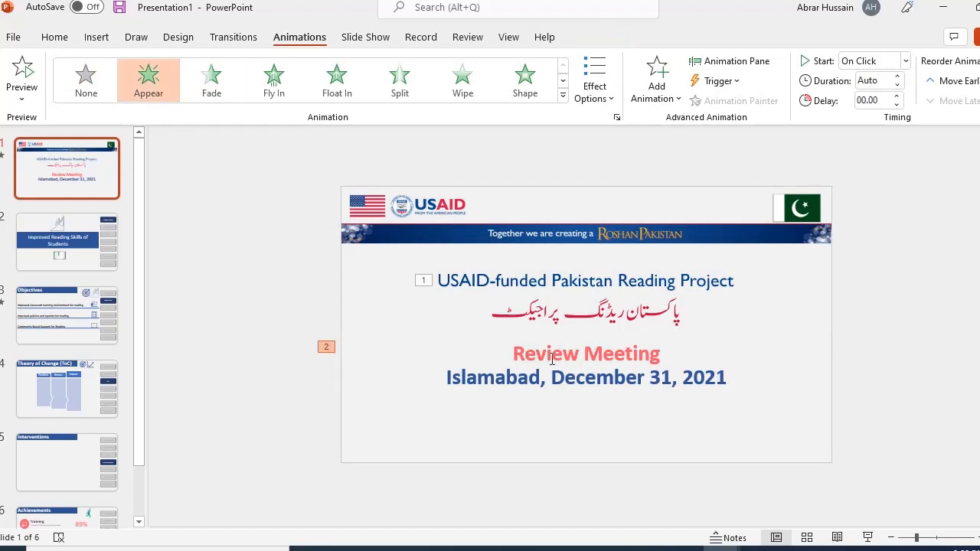
Select the Review Meeting title text again and show the Animation Pane for slide 1
{"action": "left_click", "coordinate": [552, 360]}
{"action": "left_click_drag", "start_coordinate": [511, 355], "coordinate": [770, 408]}
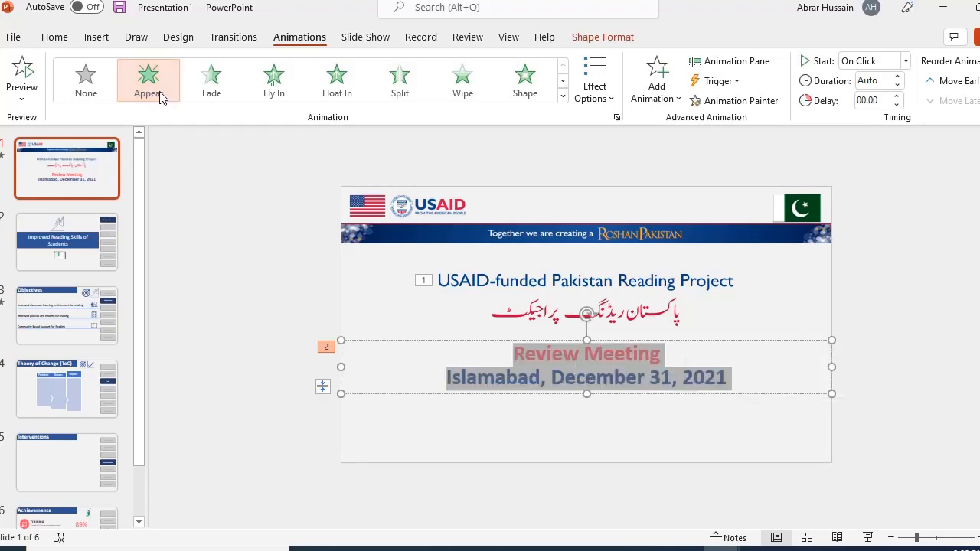
{"action": "left_click", "coordinate": [611, 98]}
{"action": "left_click", "coordinate": [612, 100]}
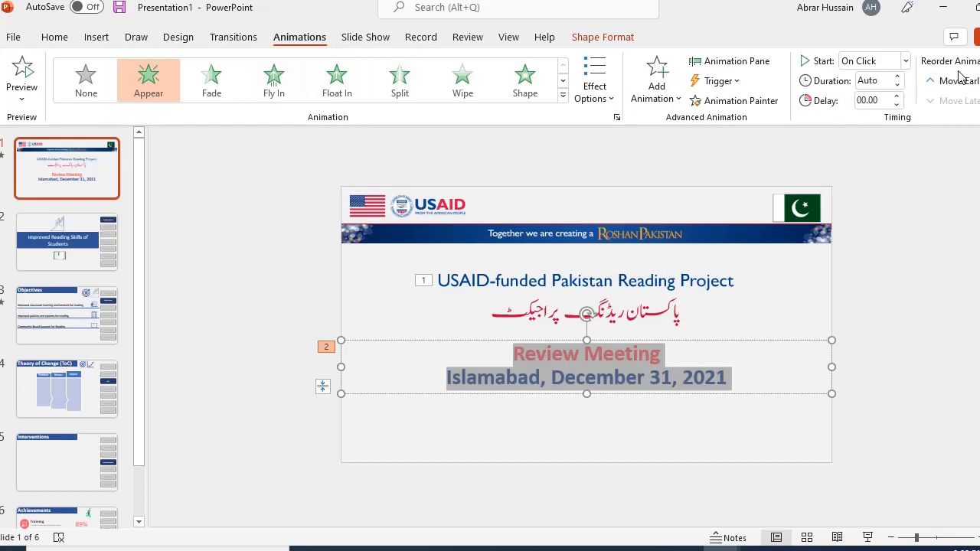
{"action": "left_click", "coordinate": [736, 62]}
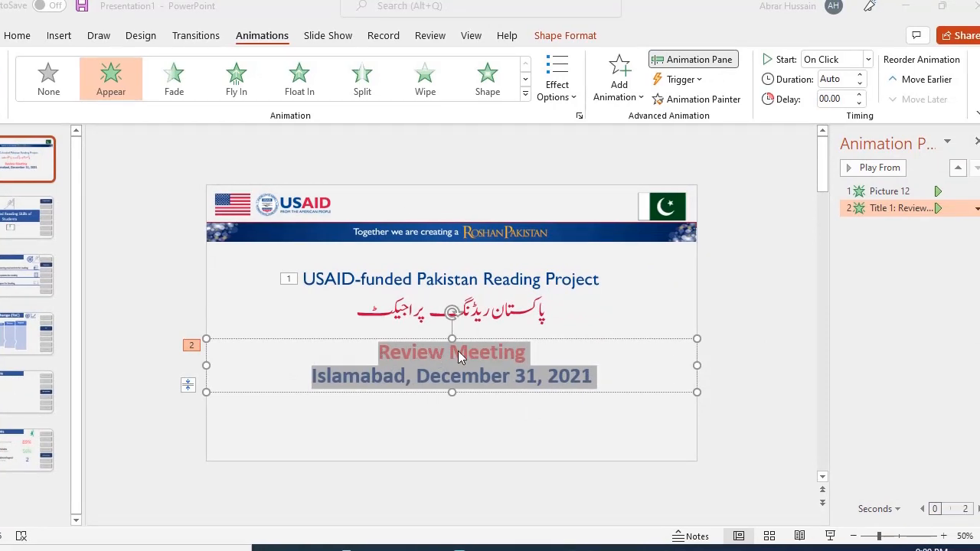
Preview slide 1 in Reading View, playing both Appear animations, and return to editing
{"action": "left_click", "coordinate": [800, 536]}
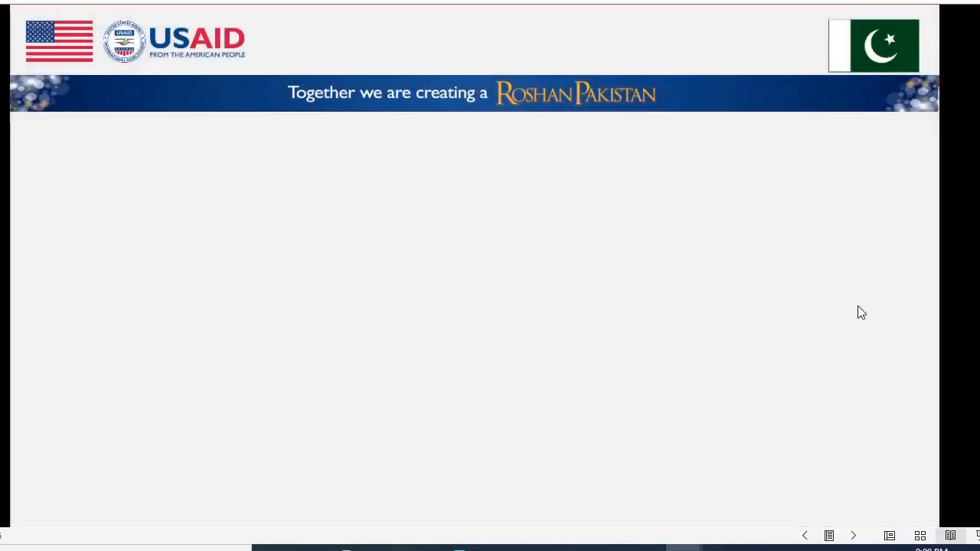
{"action": "left_click", "coordinate": [858, 305]}
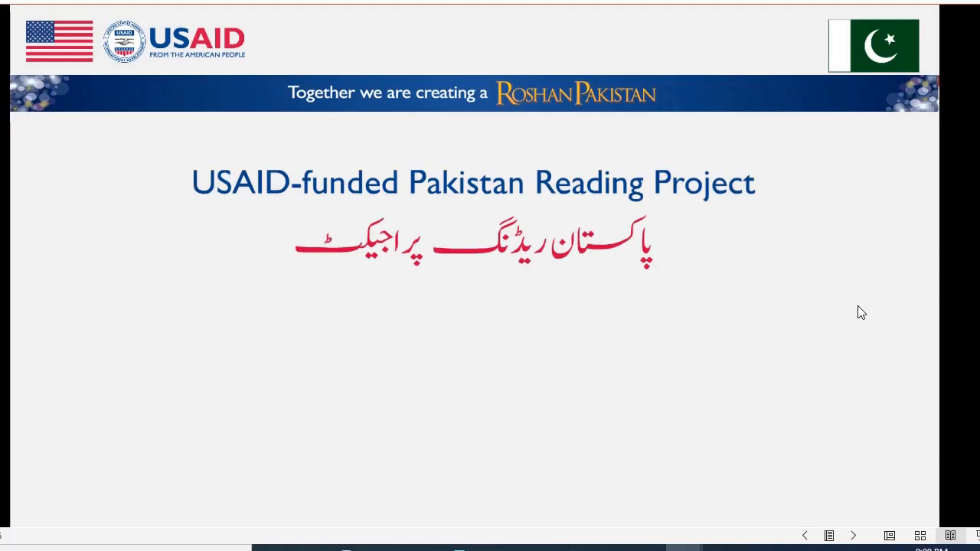
{"action": "left_click", "coordinate": [858, 305]}
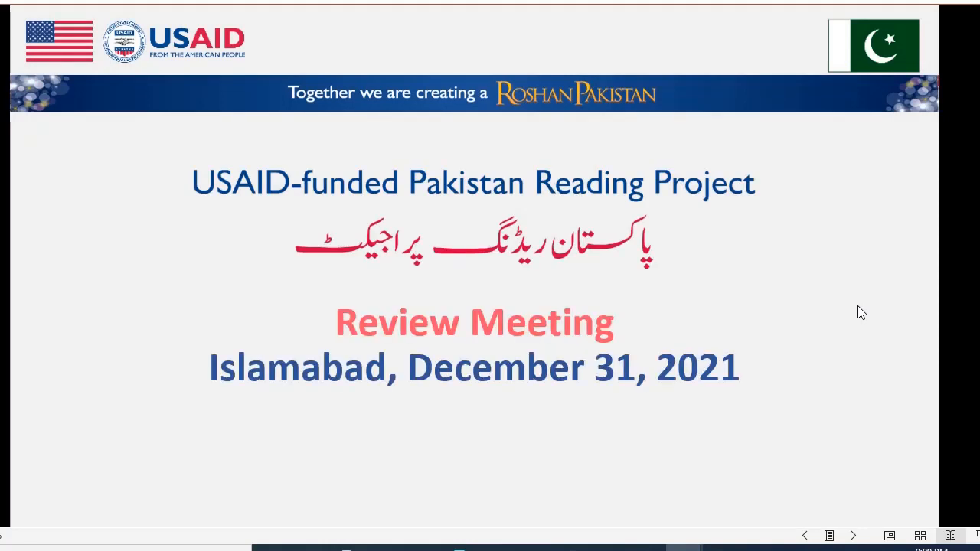
{"action": "key", "text": "Escape"}
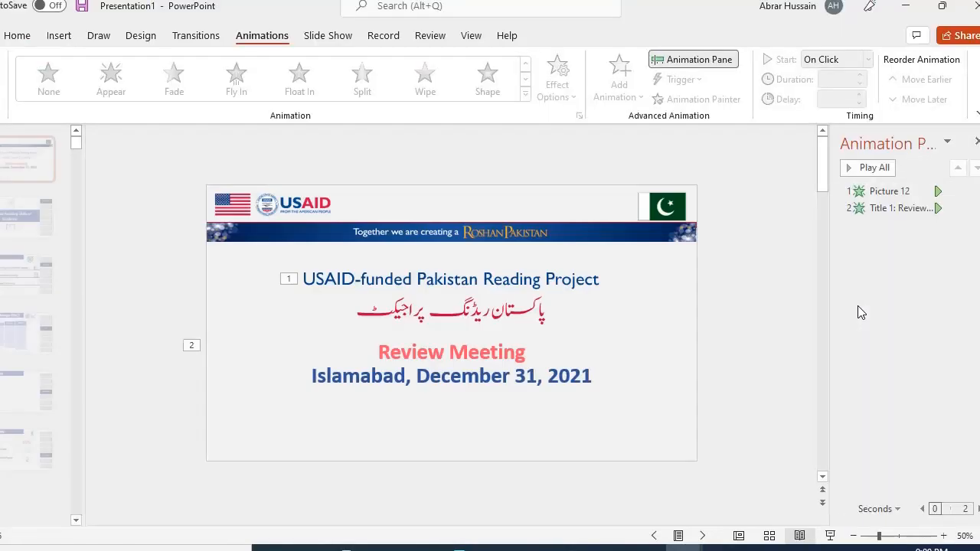
Set the Review Meeting title's Appear animation on slide 1 to animate text by word with 0.2 seconds delay between words
{"action": "left_click", "coordinate": [512, 368]}
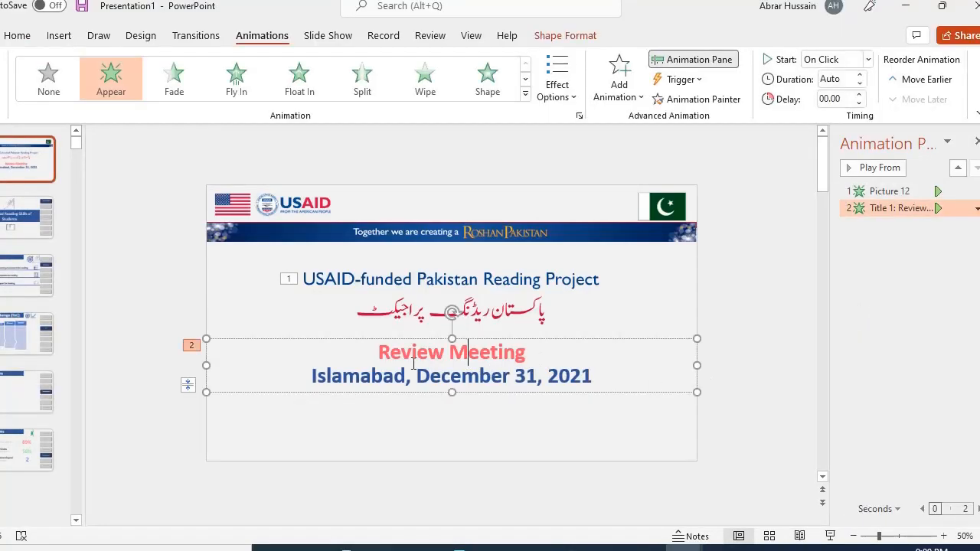
{"action": "left_click_drag", "start_coordinate": [382, 351], "coordinate": [642, 392]}
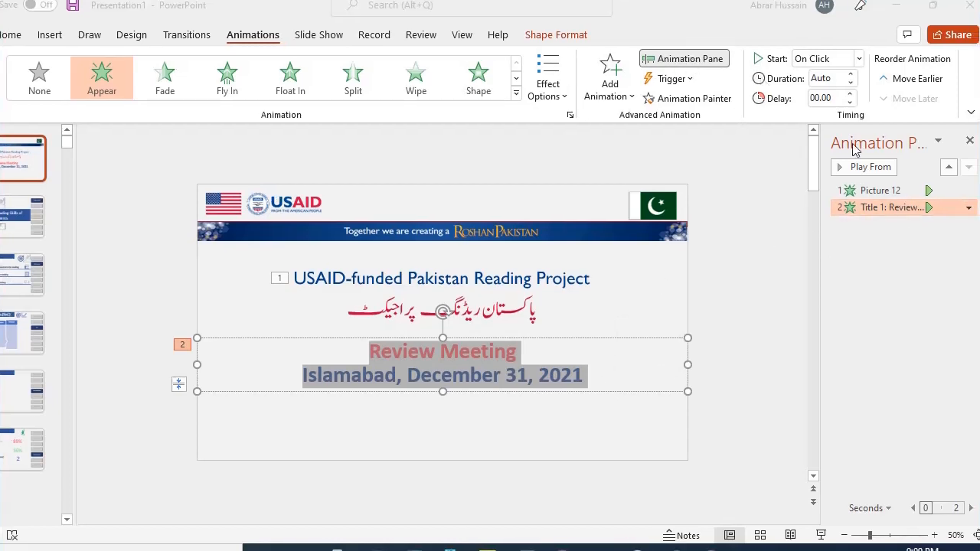
{"action": "left_click", "coordinate": [968, 210]}
{"action": "left_click", "coordinate": [968, 210]}
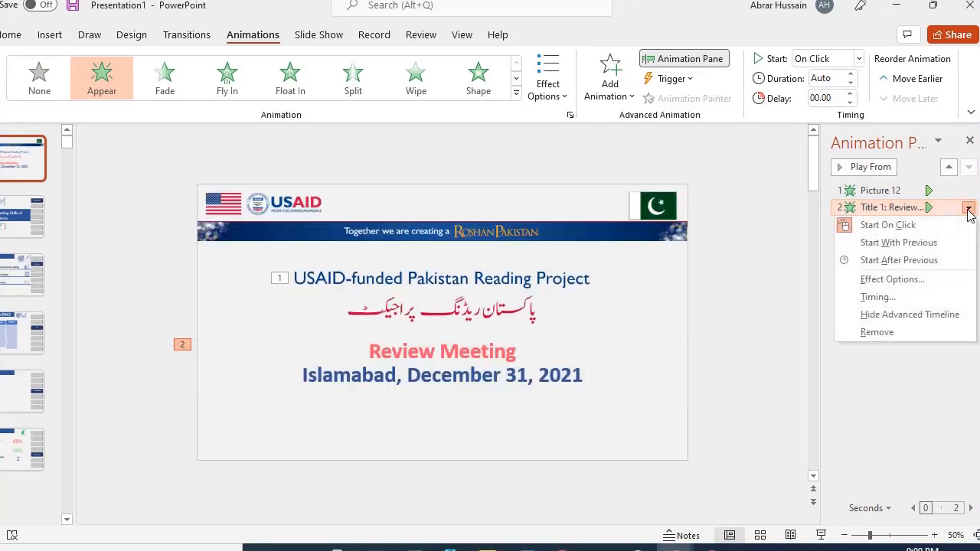
{"action": "left_click", "coordinate": [906, 279]}
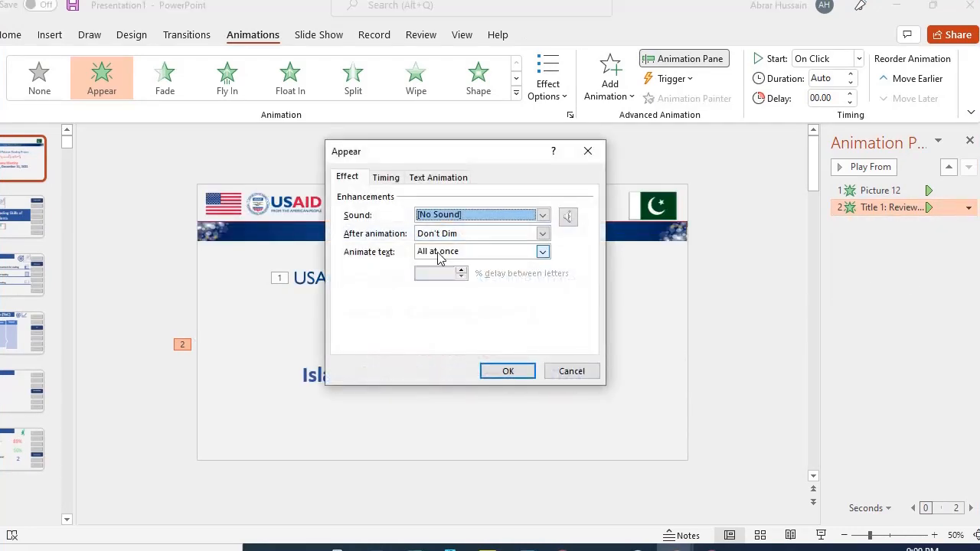
{"action": "left_click", "coordinate": [440, 253]}
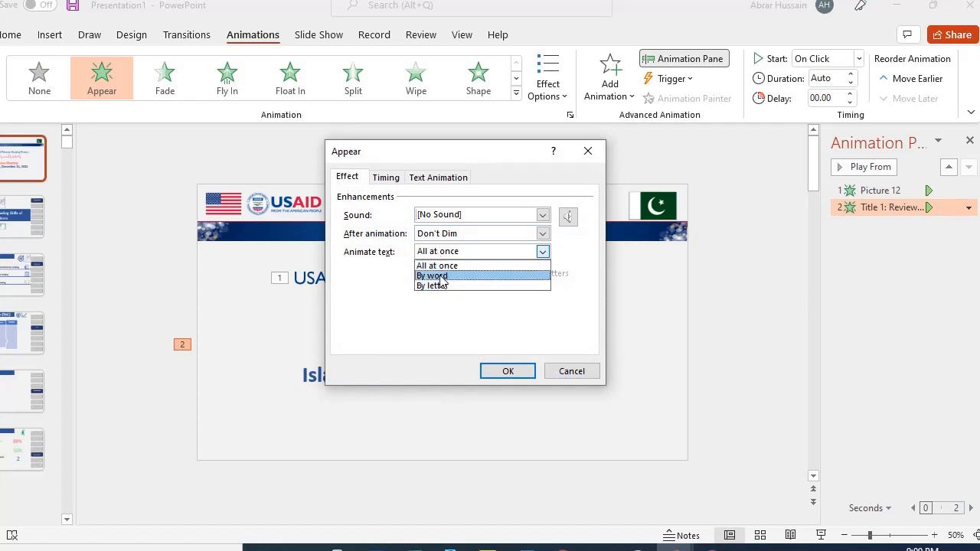
{"action": "left_click", "coordinate": [441, 277]}
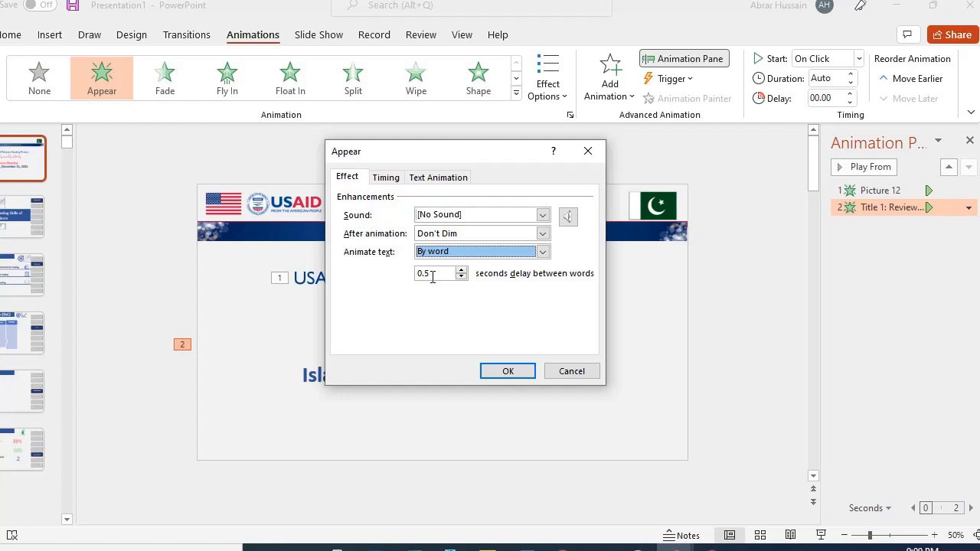
{"action": "left_click", "coordinate": [461, 277]}
{"action": "left_click", "coordinate": [461, 278]}
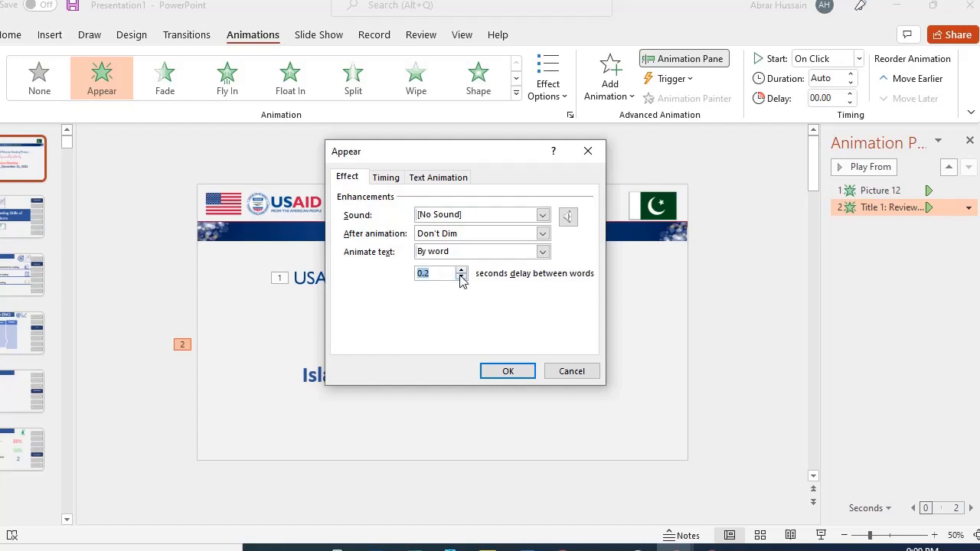
{"action": "left_click", "coordinate": [505, 372]}
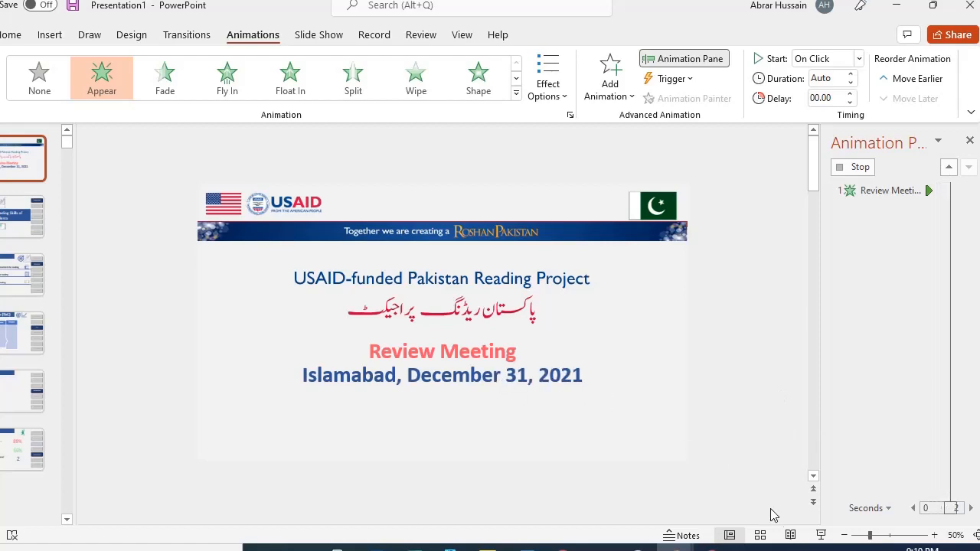
Preview slide 1 in Reading View, return to editing and undo the Review Meeting title's Appear animation
{"action": "left_click", "coordinate": [790, 535]}
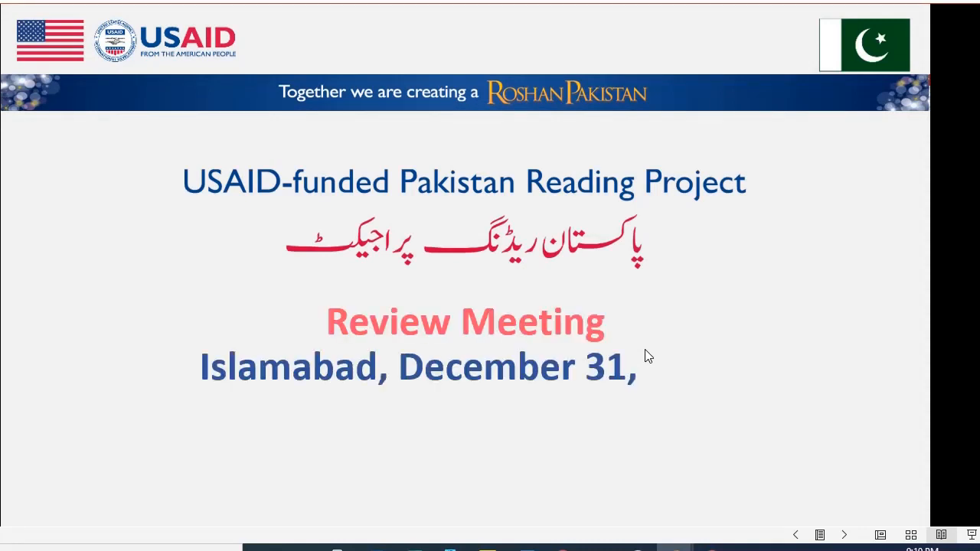
{"action": "key", "text": "Escape"}
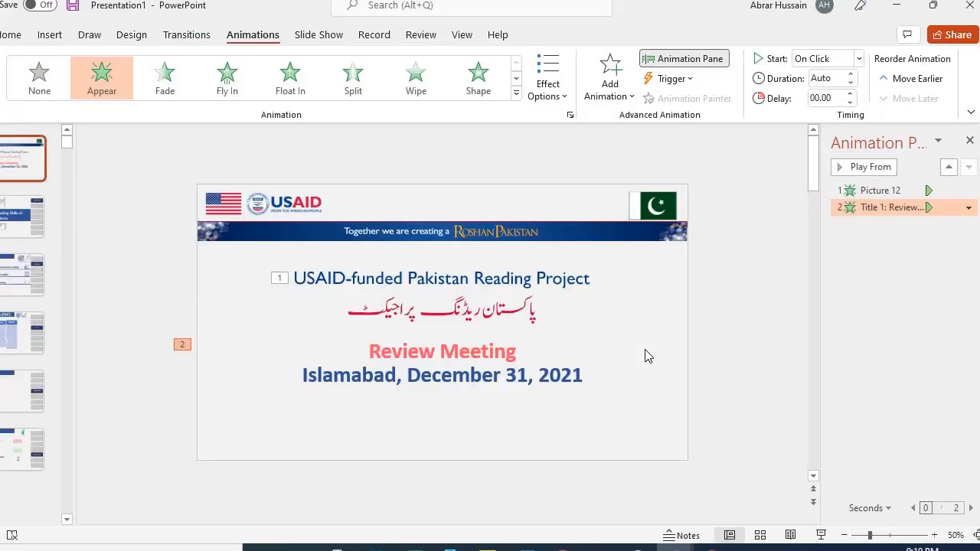
{"action": "left_click", "coordinate": [551, 364]}
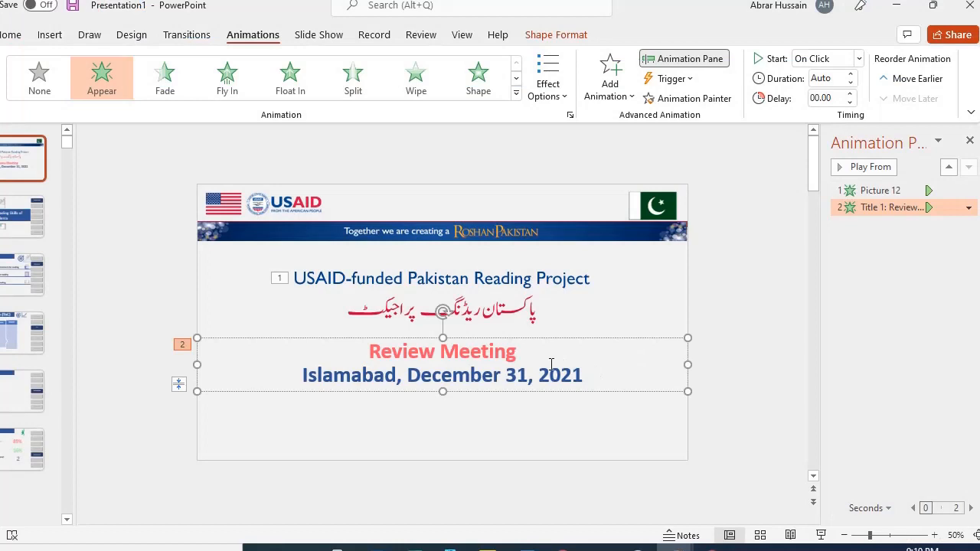
{"action": "key", "text": "ctrl+z"}
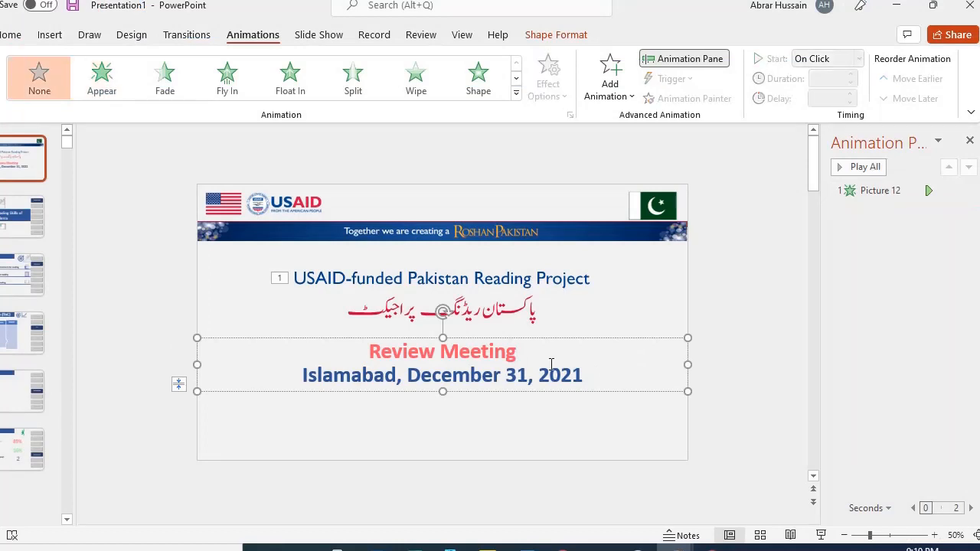
{"action": "left_click", "coordinate": [729, 364]}
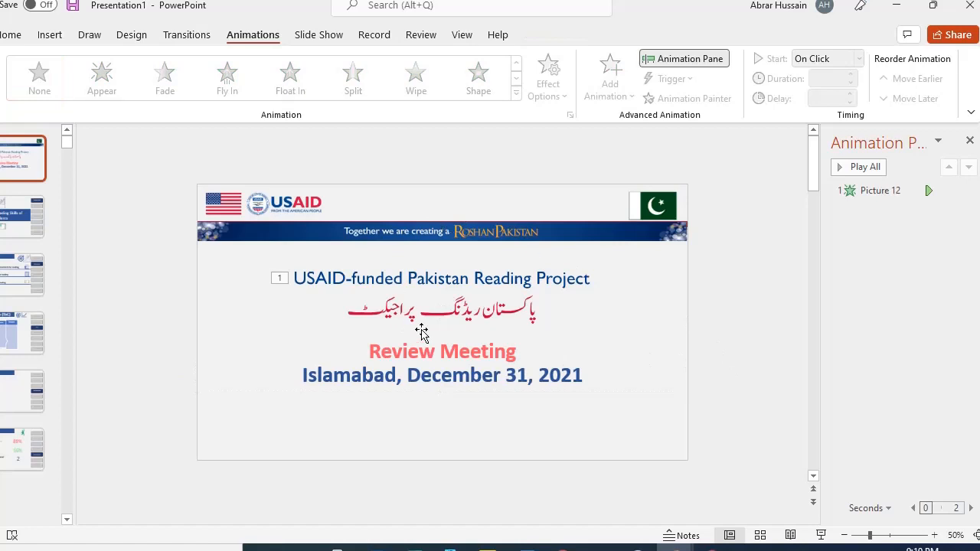
On slide 2, add a Fly In animation to all seven navigation buttons and an Appear animation to the mountain climber icon
{"action": "left_click", "coordinate": [21, 223]}
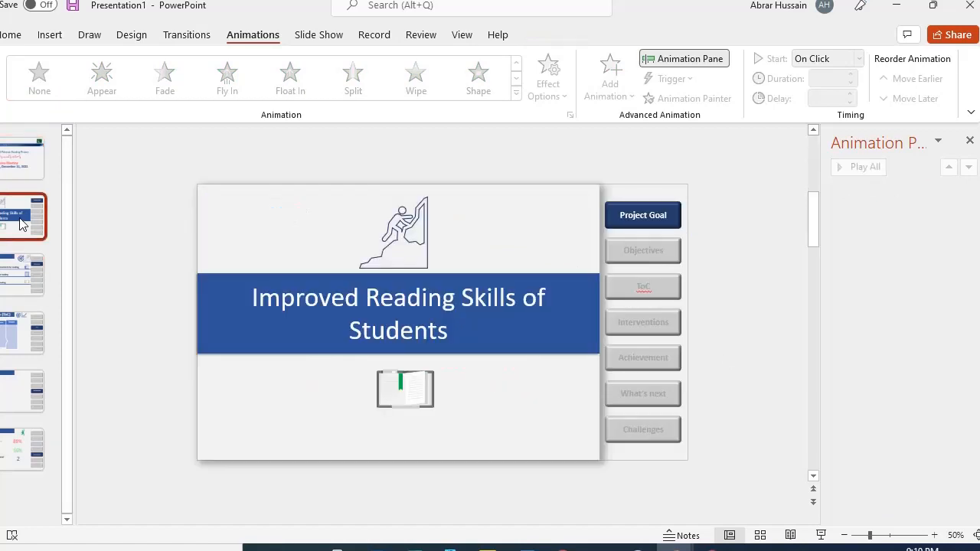
{"action": "left_click_drag", "start_coordinate": [723, 164], "coordinate": [601, 494]}
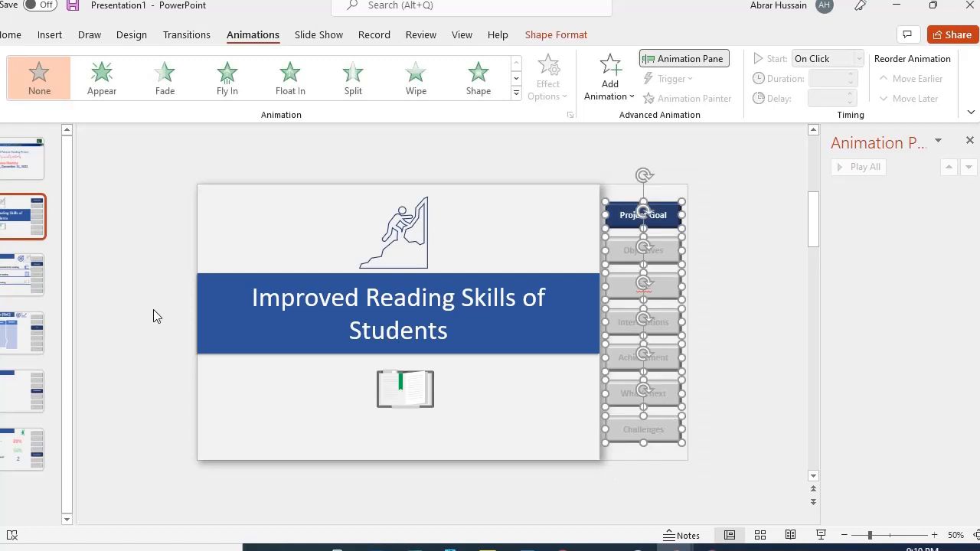
{"action": "left_click", "coordinate": [227, 76]}
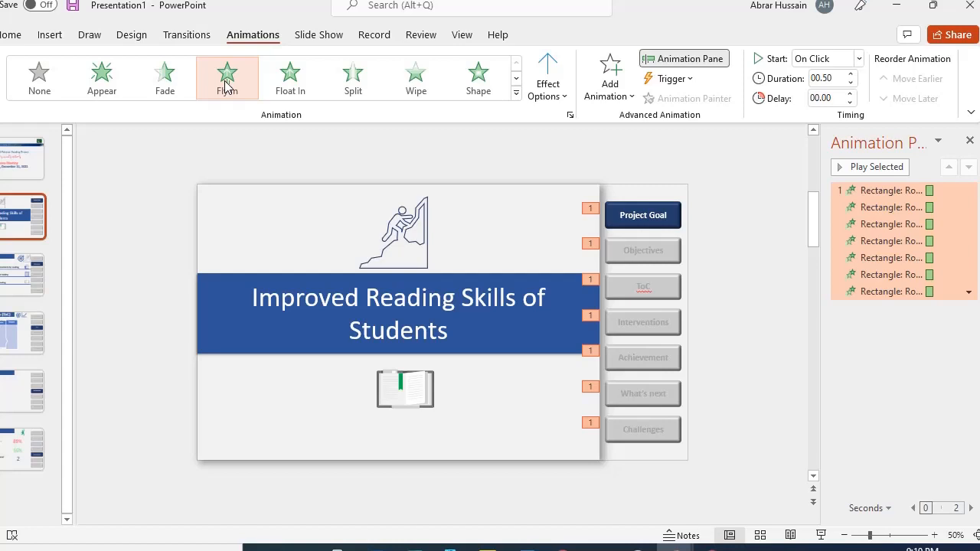
{"action": "left_click", "coordinate": [226, 79]}
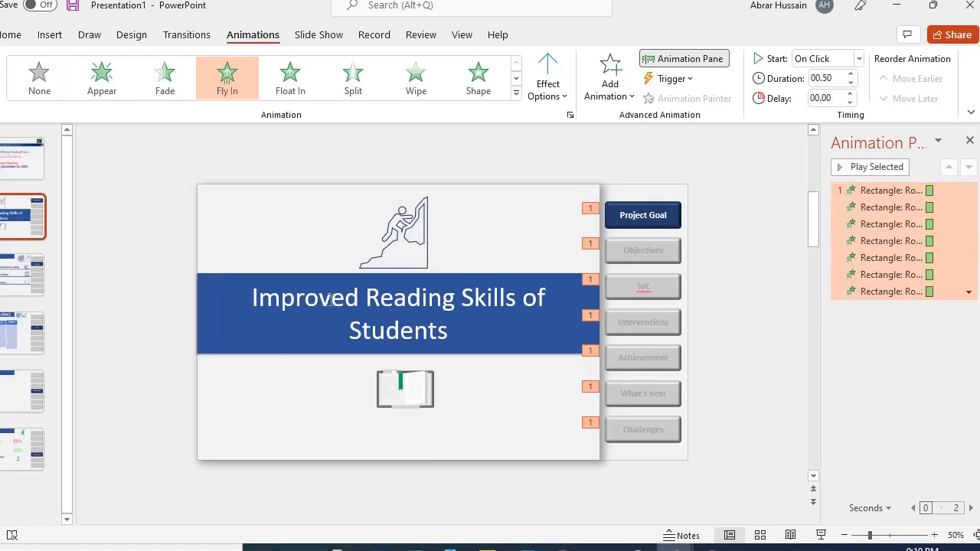
{"action": "left_click", "coordinate": [402, 230]}
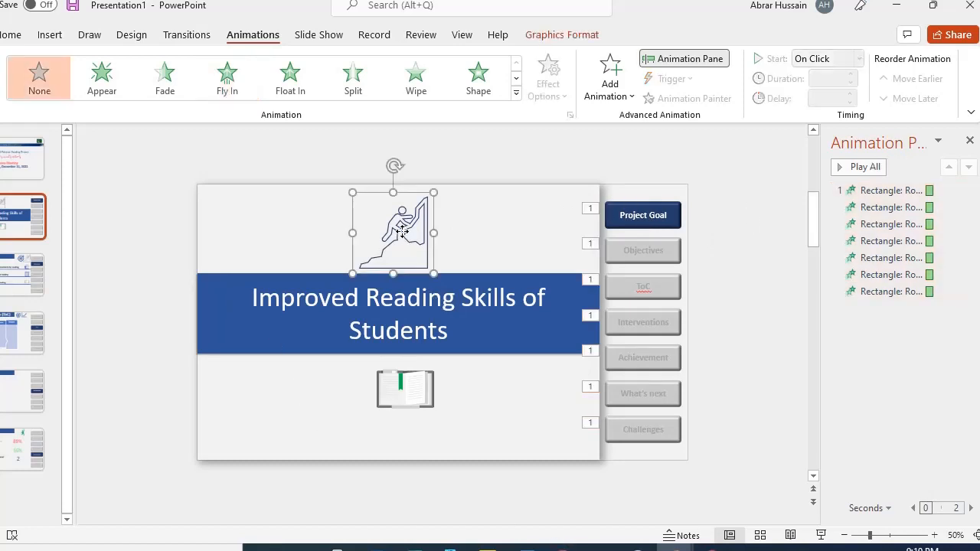
{"action": "left_click", "coordinate": [125, 94]}
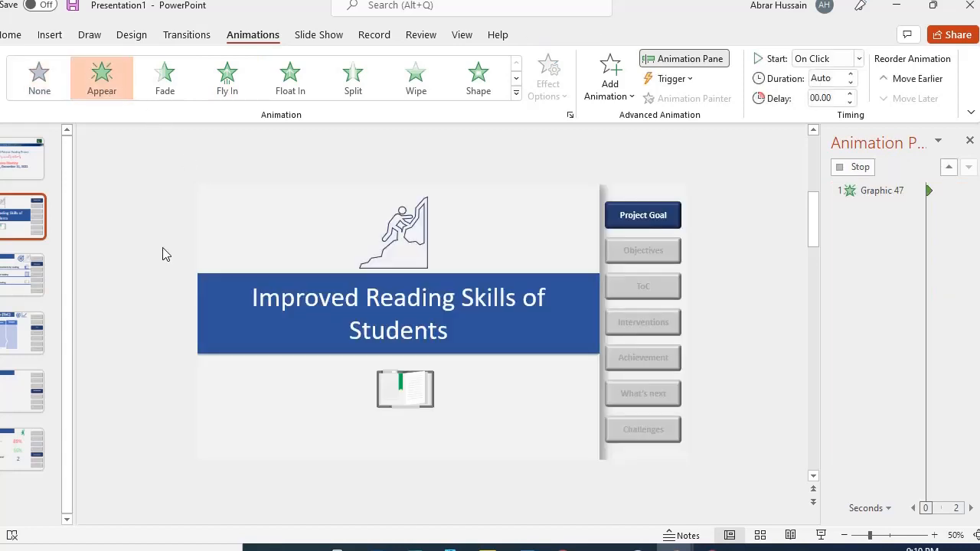
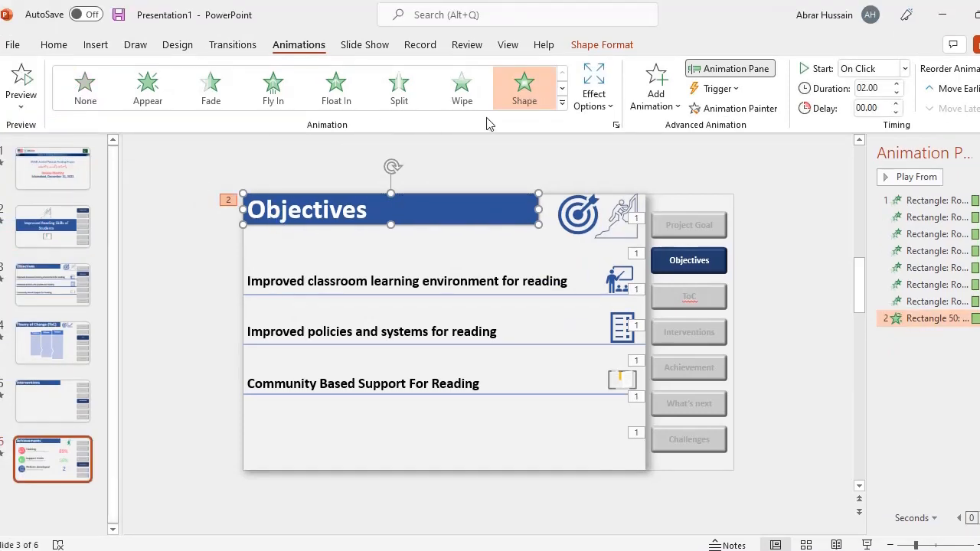
Apply a Shape animation with the Out direction to the Objectives title bar on slide 3
{"action": "left_click", "coordinate": [525, 78]}
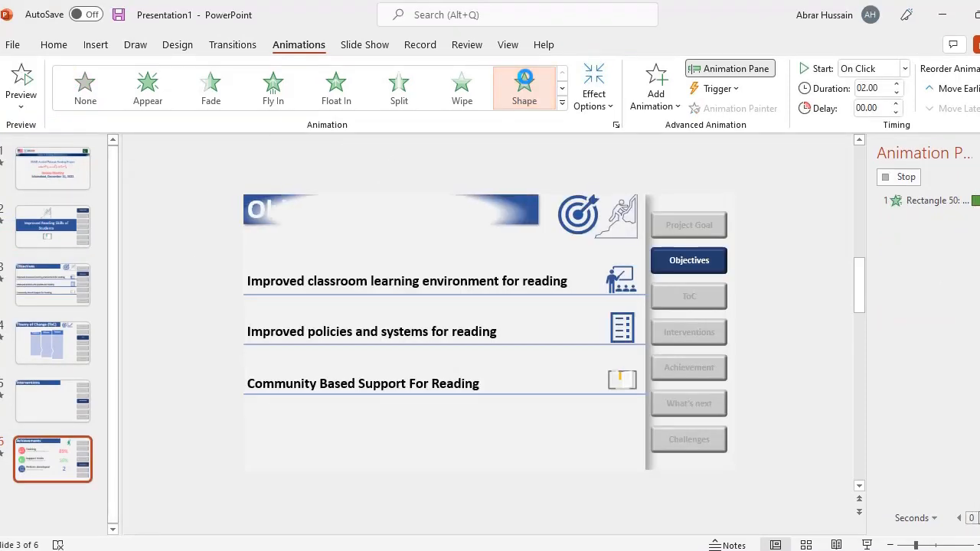
{"action": "left_click", "coordinate": [596, 107]}
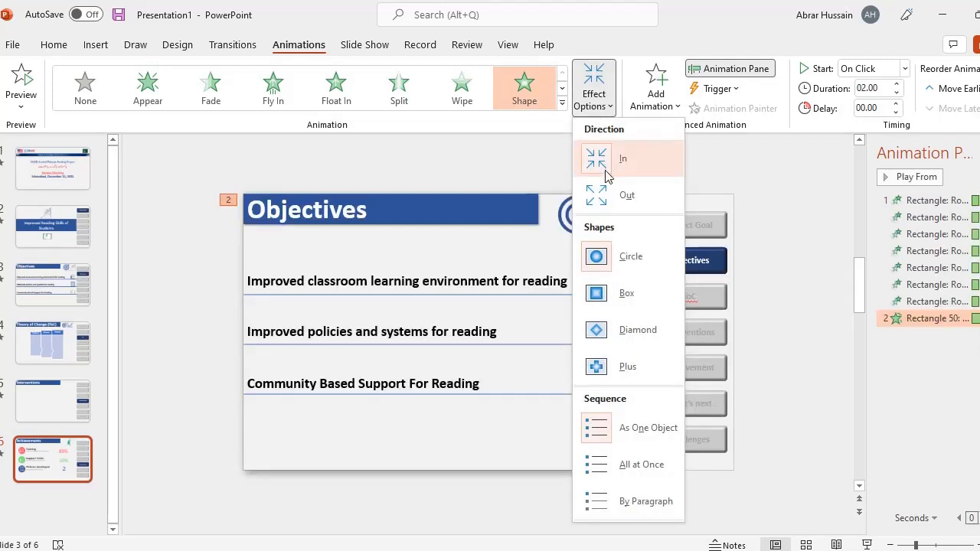
{"action": "left_click", "coordinate": [604, 196]}
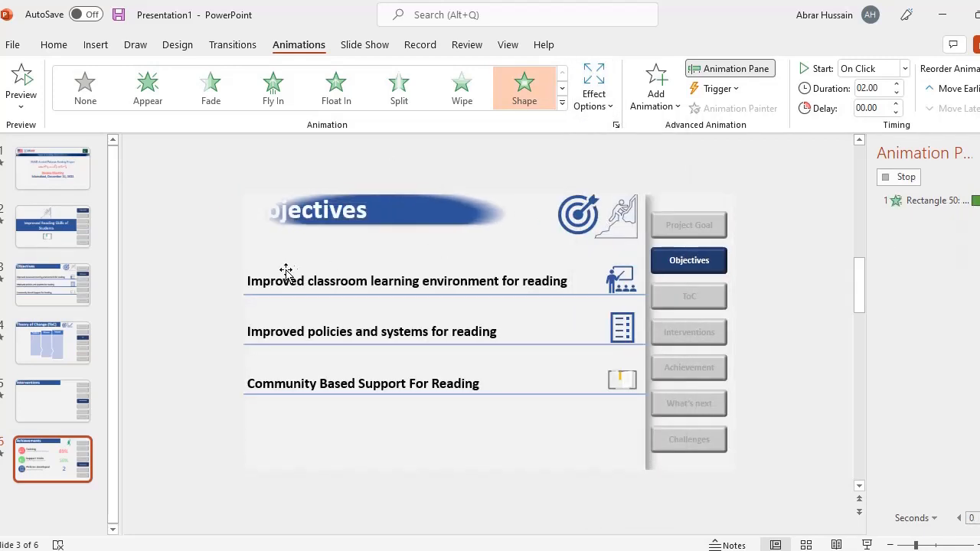
{"action": "left_click", "coordinate": [359, 201]}
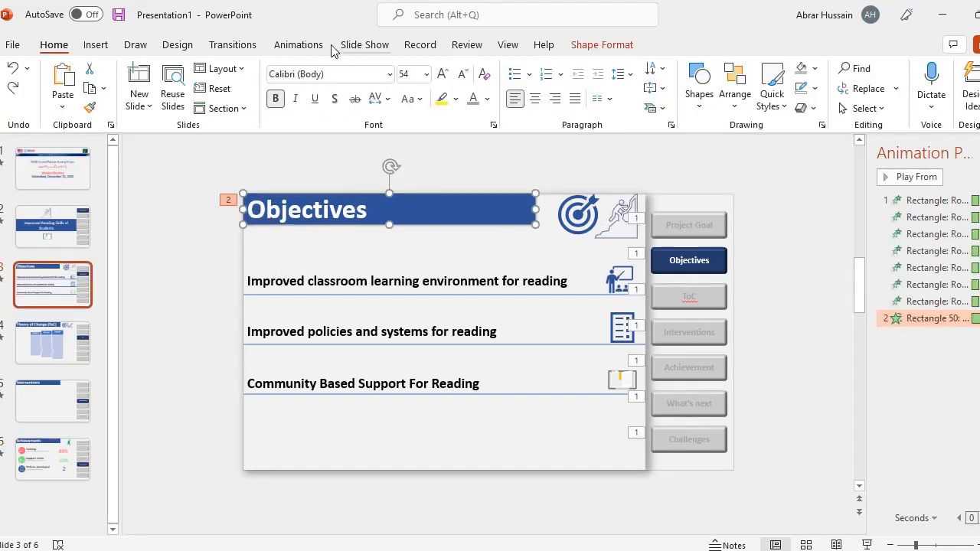
{"action": "left_click", "coordinate": [298, 44]}
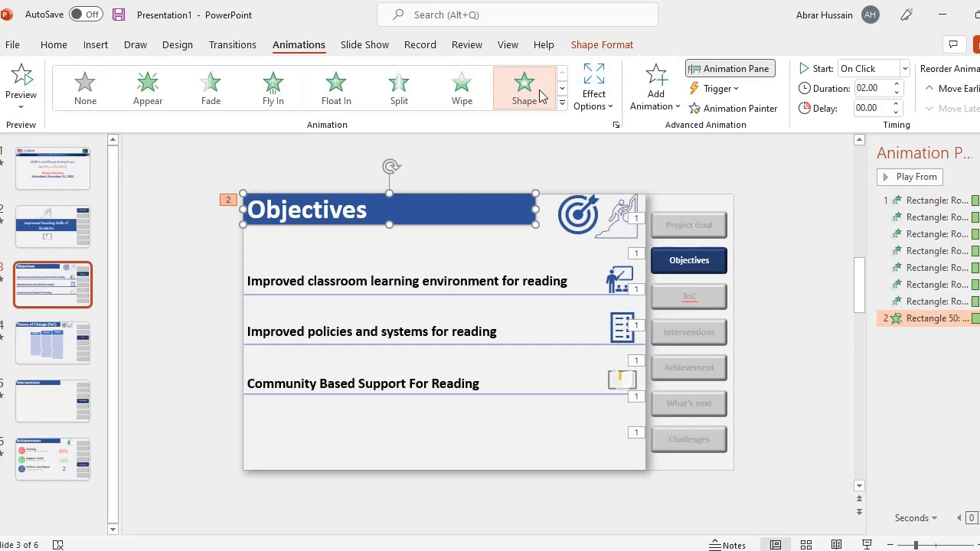
{"action": "left_click", "coordinate": [601, 98]}
{"action": "left_click", "coordinate": [602, 100]}
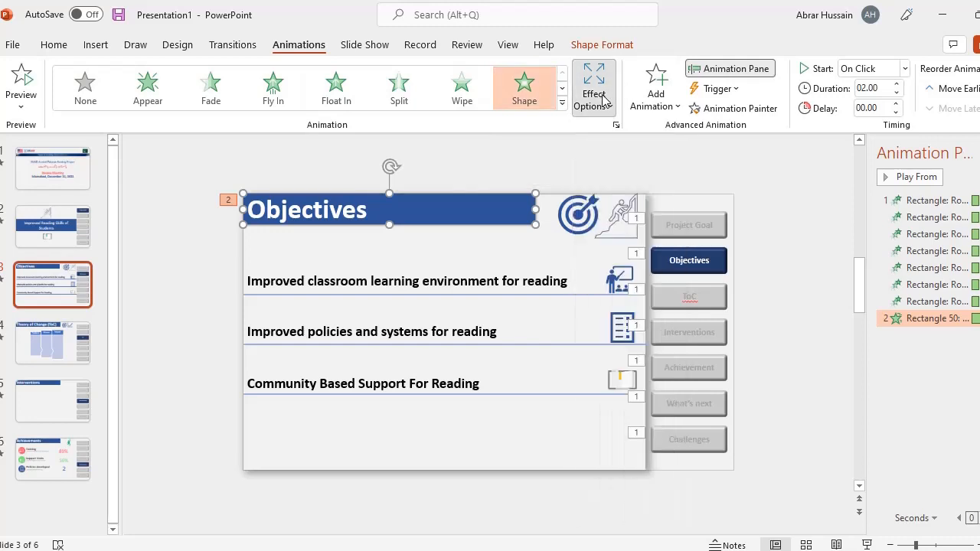
Apply a Shape animation with the Out direction to the Theory of Change (ToC) title bar on slide 4
{"action": "left_click", "coordinate": [76, 342]}
{"action": "left_click", "coordinate": [319, 223]}
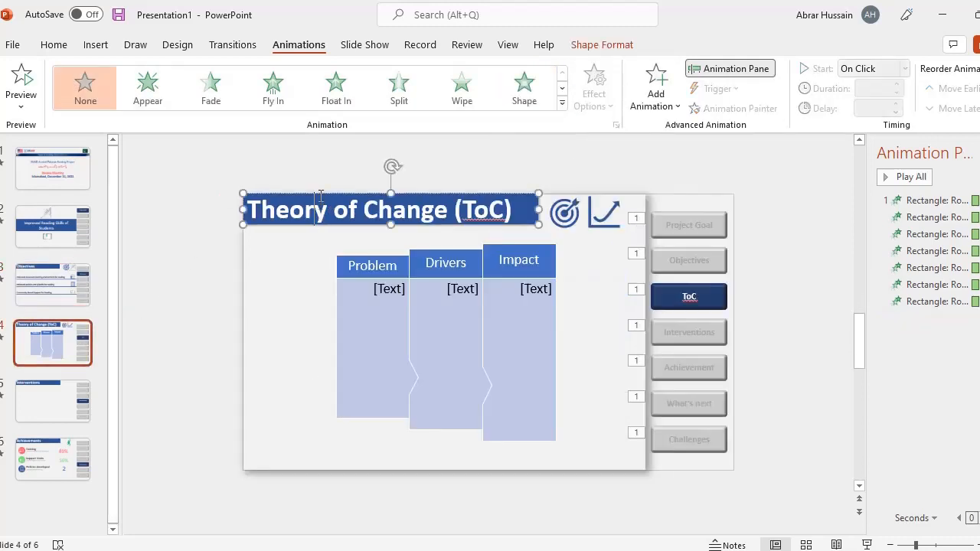
{"action": "left_click", "coordinate": [525, 88]}
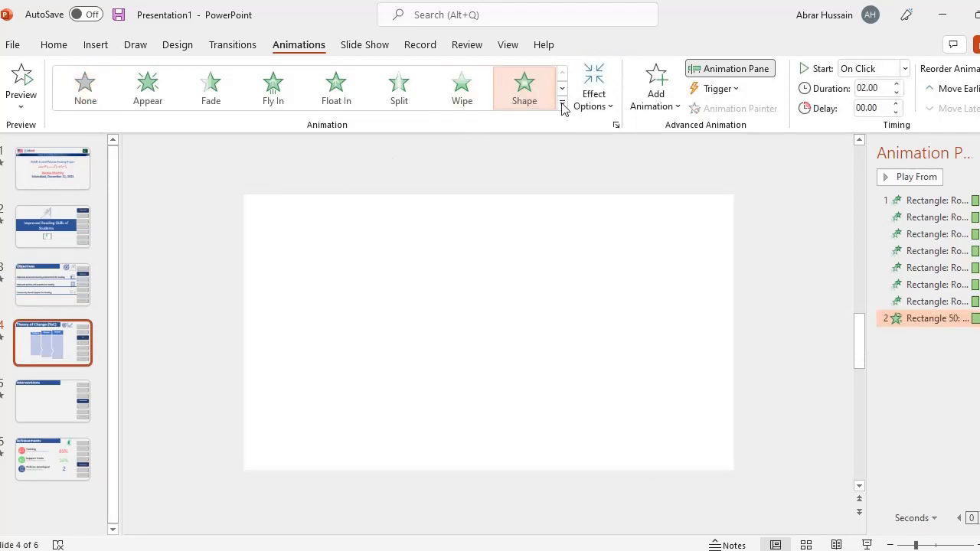
{"action": "left_click", "coordinate": [595, 99]}
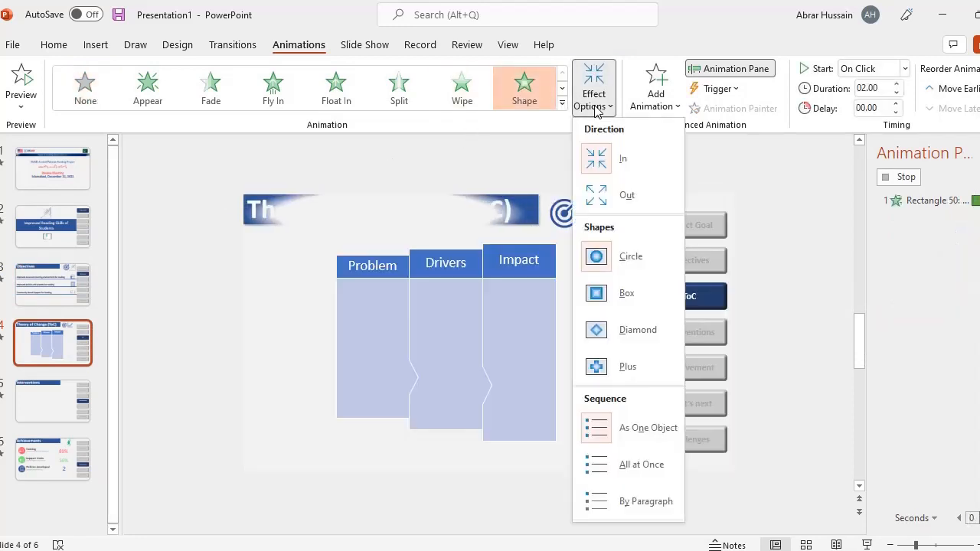
{"action": "left_click", "coordinate": [604, 193]}
Apply a Shape animation with the Out direction to the Interventions title bar on slide 5
{"action": "left_click", "coordinate": [53, 399]}
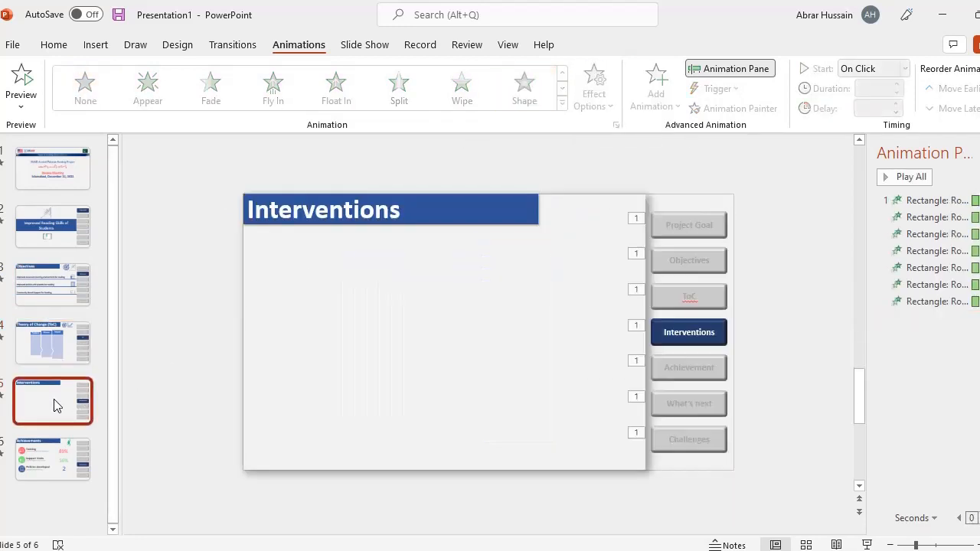
{"action": "left_click", "coordinate": [331, 197]}
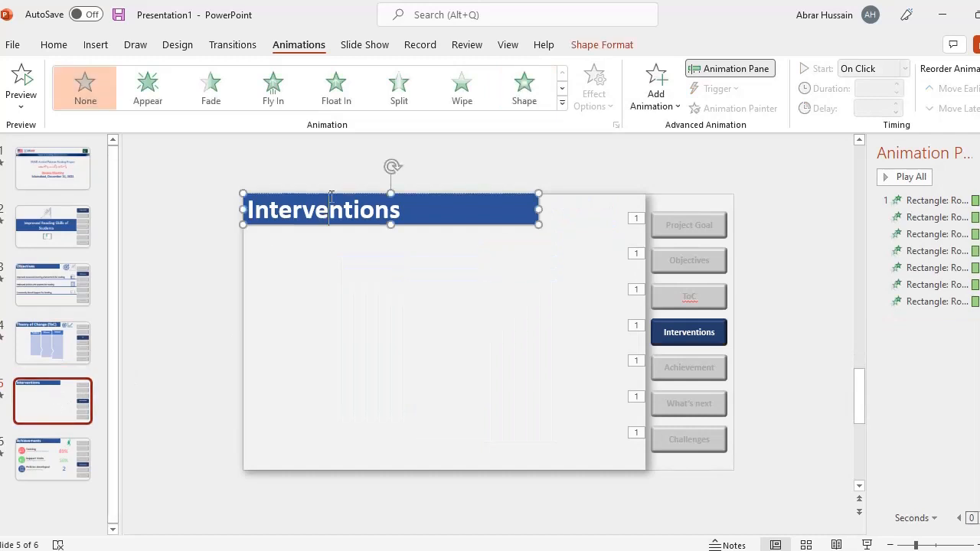
{"action": "left_click", "coordinate": [525, 99]}
{"action": "left_click", "coordinate": [595, 100]}
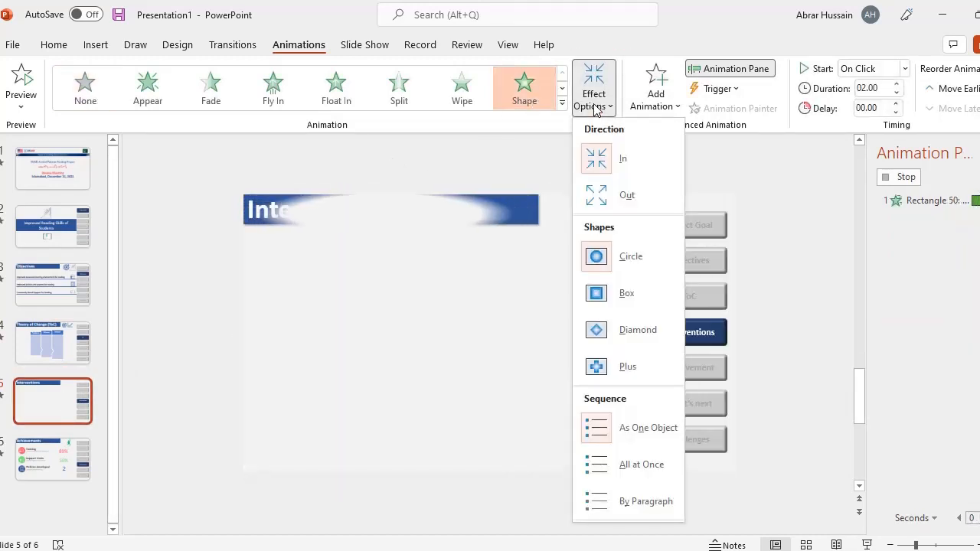
{"action": "left_click", "coordinate": [608, 193]}
Apply a Shape animation with the Out direction to the Achievements title bar on slide 6
{"action": "left_click", "coordinate": [50, 459]}
{"action": "left_click", "coordinate": [403, 198]}
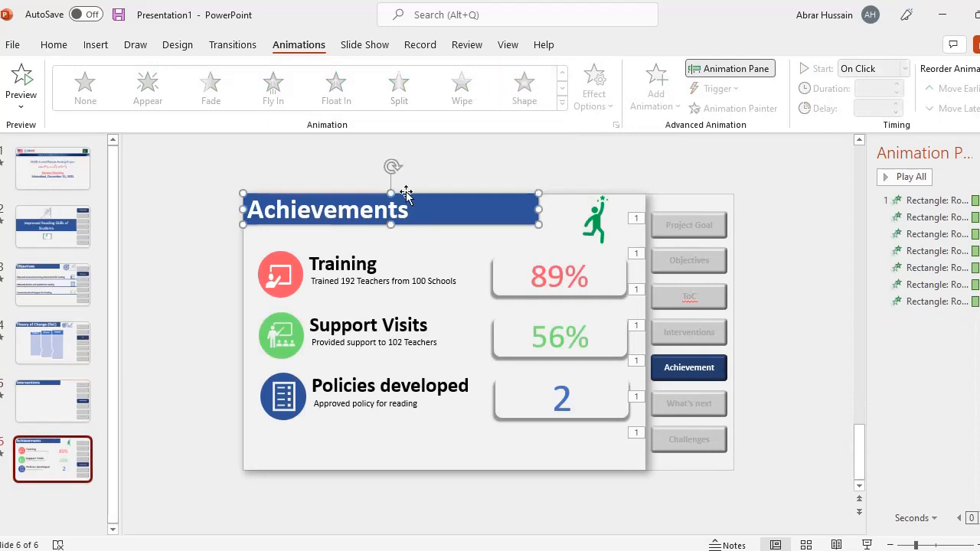
{"action": "left_click", "coordinate": [525, 100]}
{"action": "left_click", "coordinate": [594, 100]}
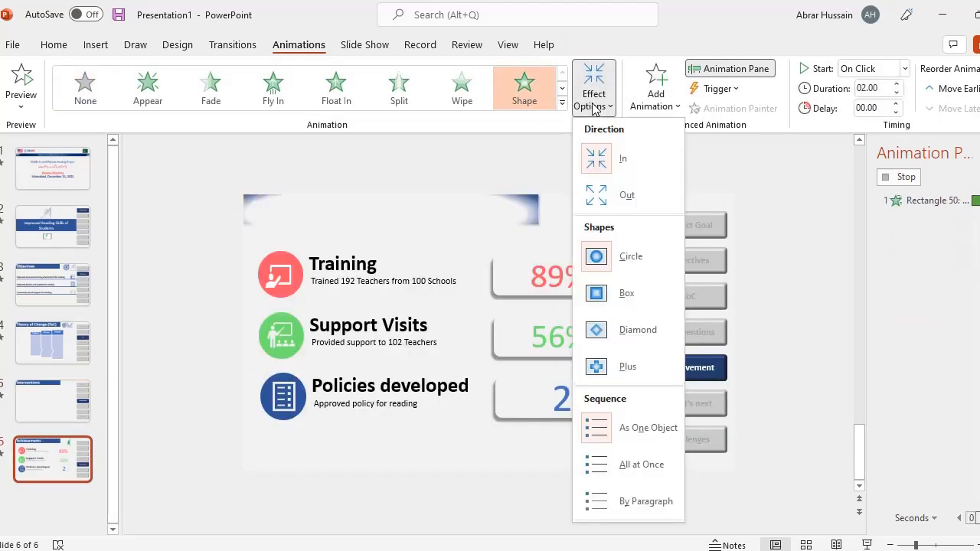
{"action": "left_click", "coordinate": [610, 193]}
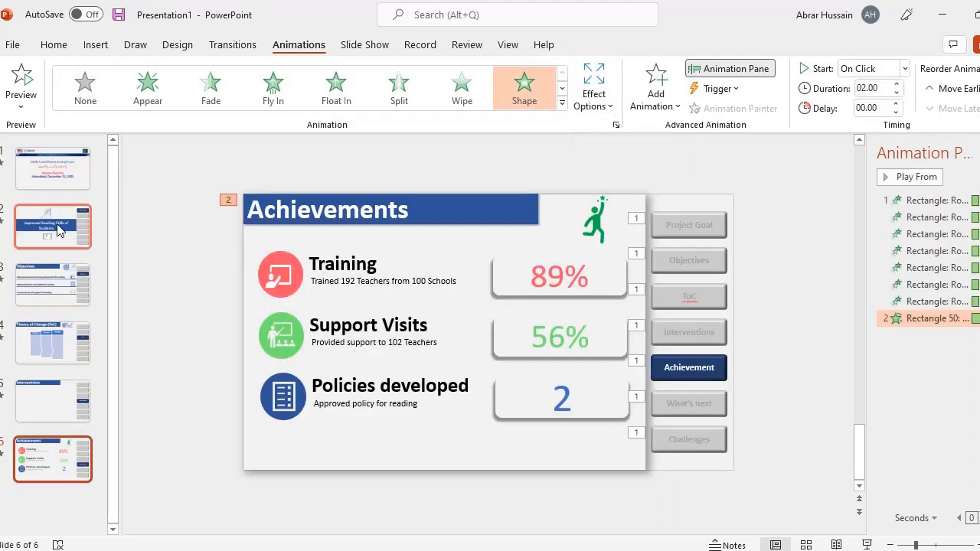
Apply an Appear animation to the text "Improved classroom learning environment for reading" on slide 3
{"action": "left_click", "coordinate": [52, 228]}
{"action": "left_click", "coordinate": [58, 282]}
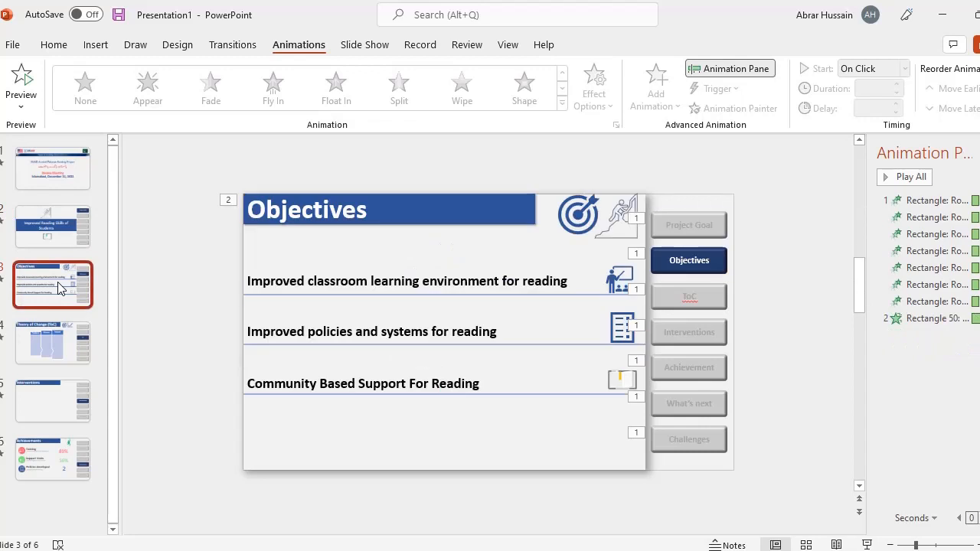
{"action": "left_click", "coordinate": [308, 271]}
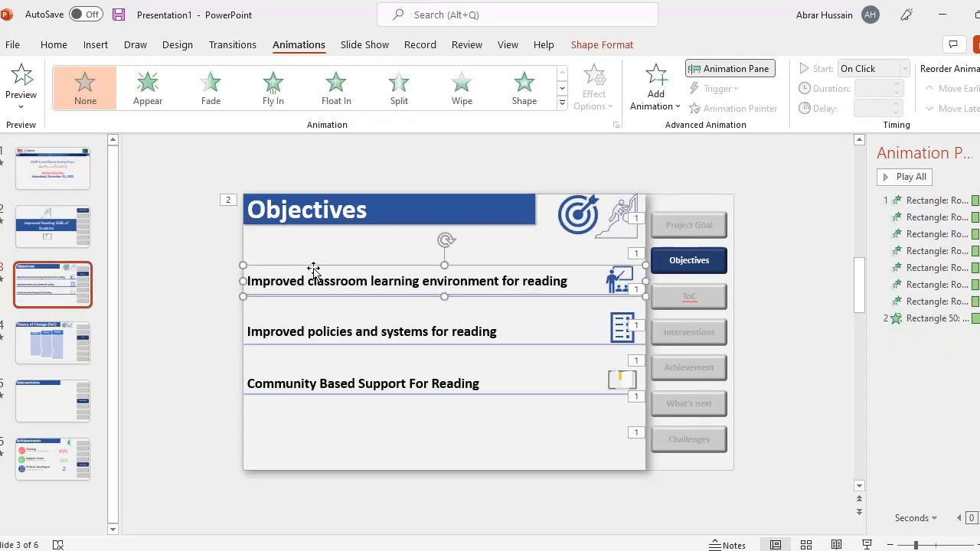
{"action": "left_click", "coordinate": [165, 92]}
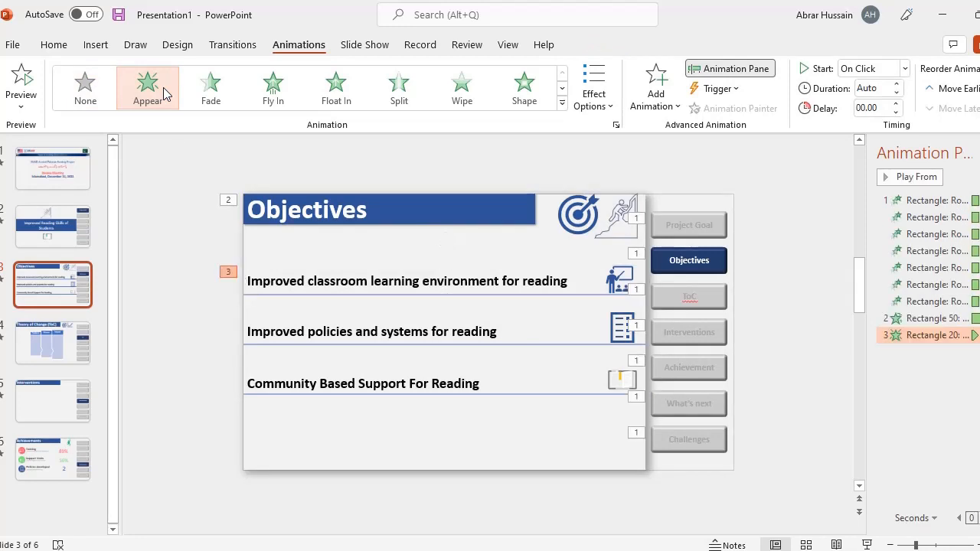
Apply a Split animation to the line under the first objective and preview the slide's animations
{"action": "left_click", "coordinate": [299, 295]}
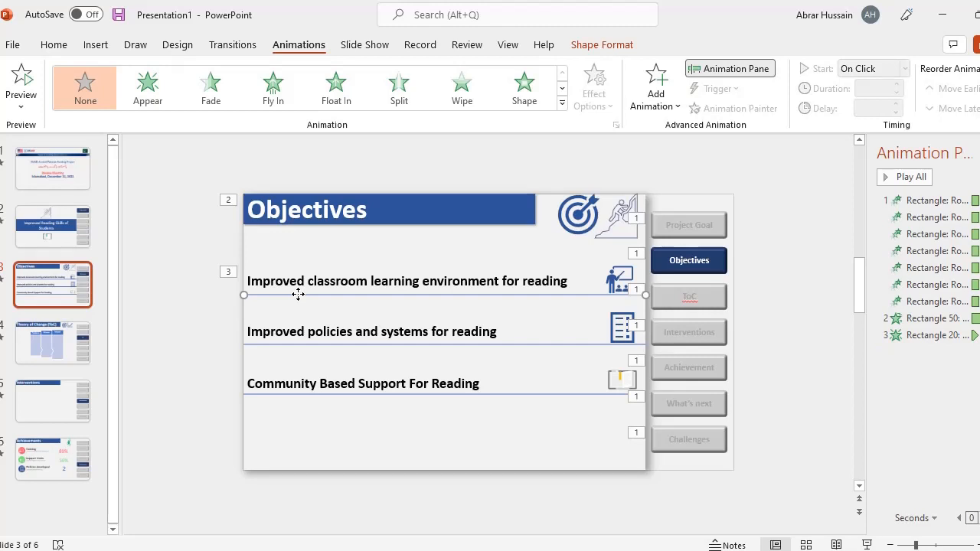
{"action": "left_click", "coordinate": [398, 88]}
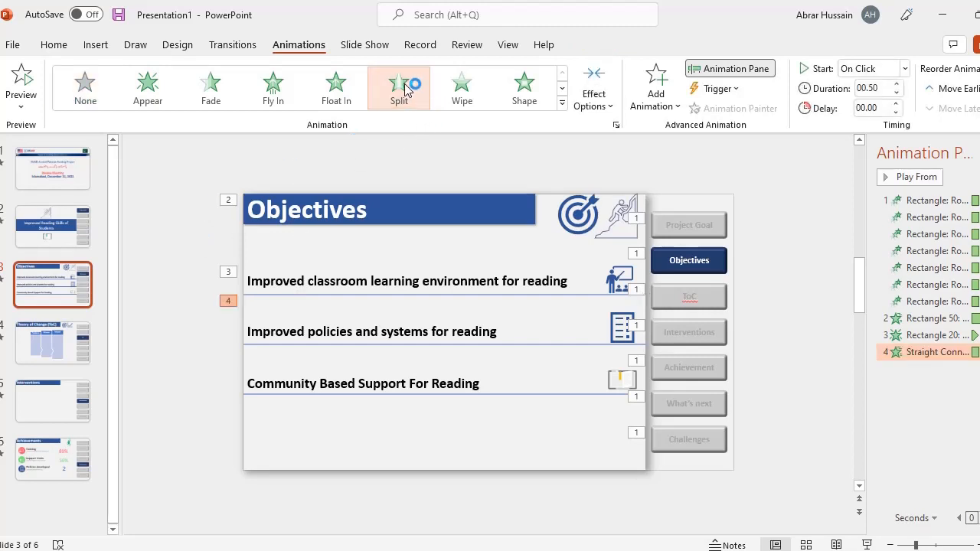
{"action": "left_click", "coordinate": [404, 88]}
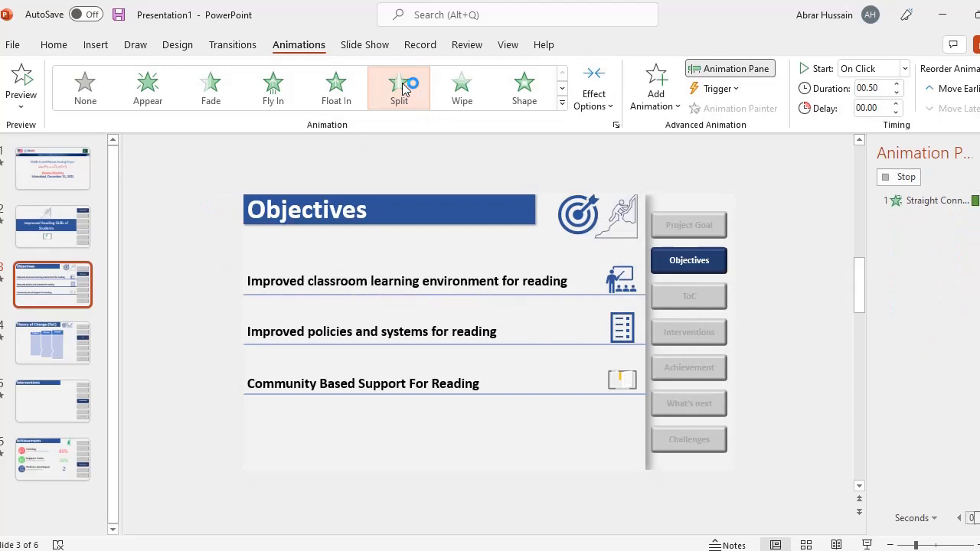
{"action": "left_click", "coordinate": [288, 275]}
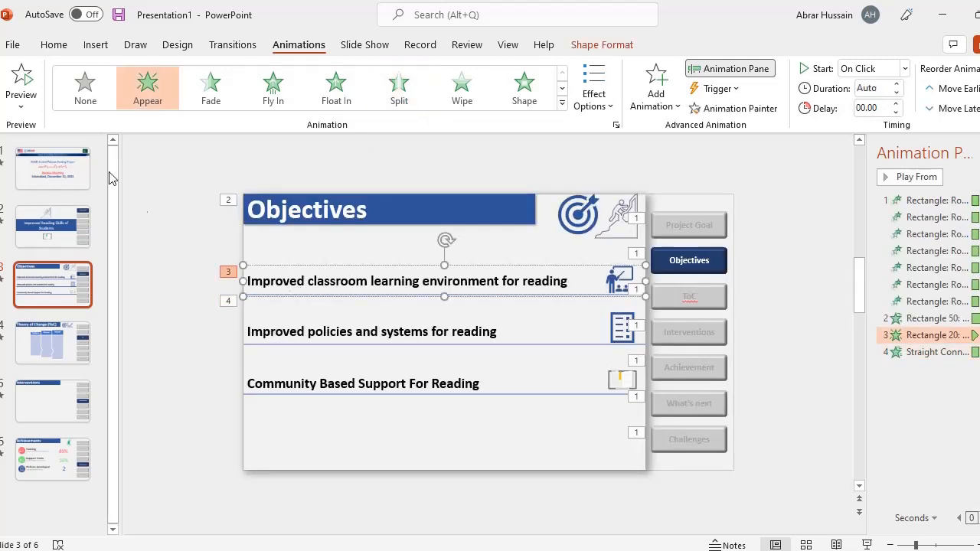
{"action": "left_click", "coordinate": [20, 78]}
Apply an Appear animation to the second and third objective texts, on policies and systems and on community based support
{"action": "left_click", "coordinate": [338, 321]}
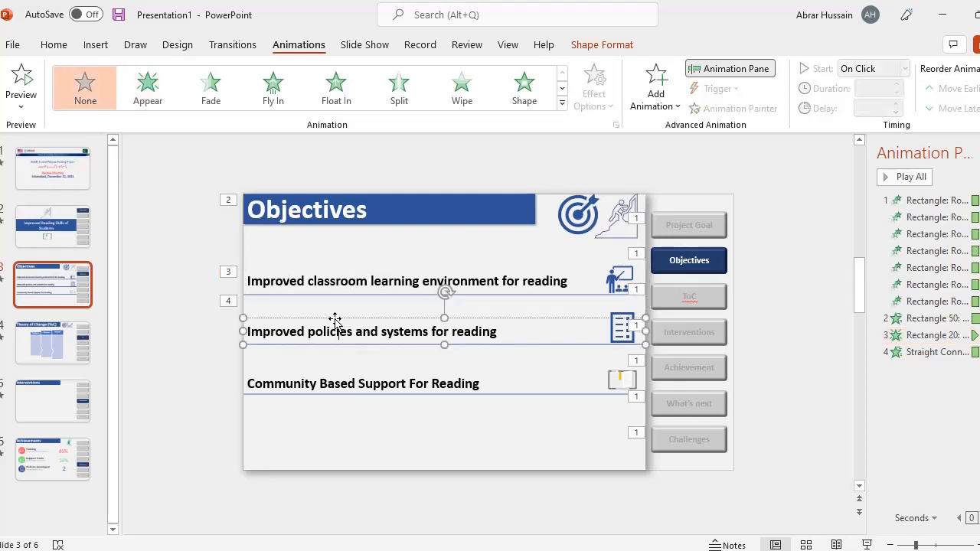
{"action": "left_click", "coordinate": [148, 86]}
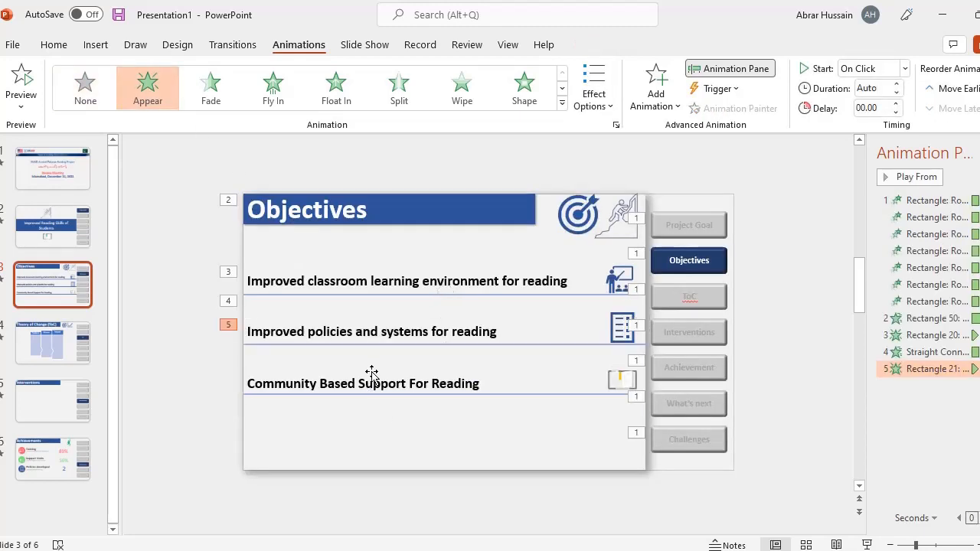
{"action": "left_click", "coordinate": [369, 372]}
{"action": "left_click", "coordinate": [148, 86]}
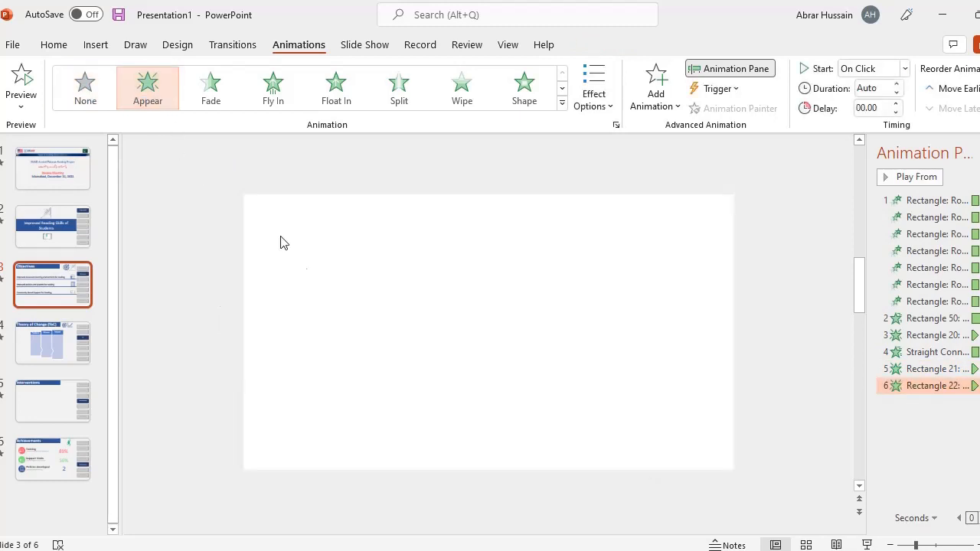
Apply a Split animation to the lines under the second and third objectives
{"action": "left_click", "coordinate": [314, 345]}
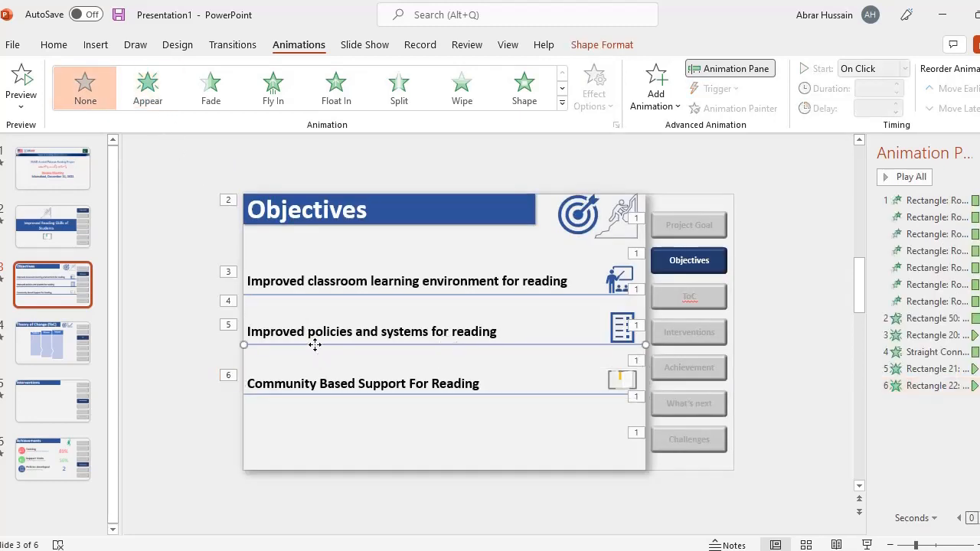
{"action": "left_click", "coordinate": [314, 295]}
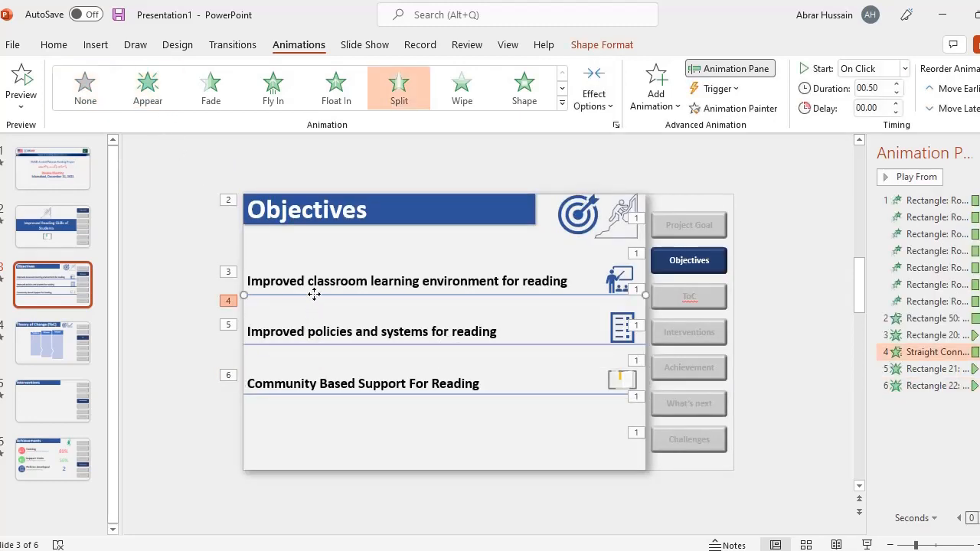
{"action": "left_click", "coordinate": [378, 345]}
{"action": "left_click", "coordinate": [399, 92]}
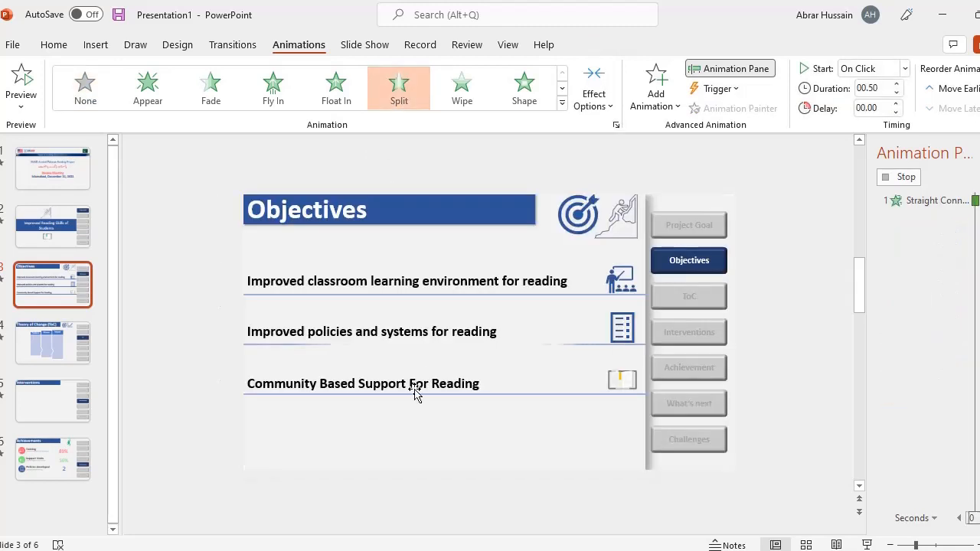
{"action": "left_click", "coordinate": [412, 397]}
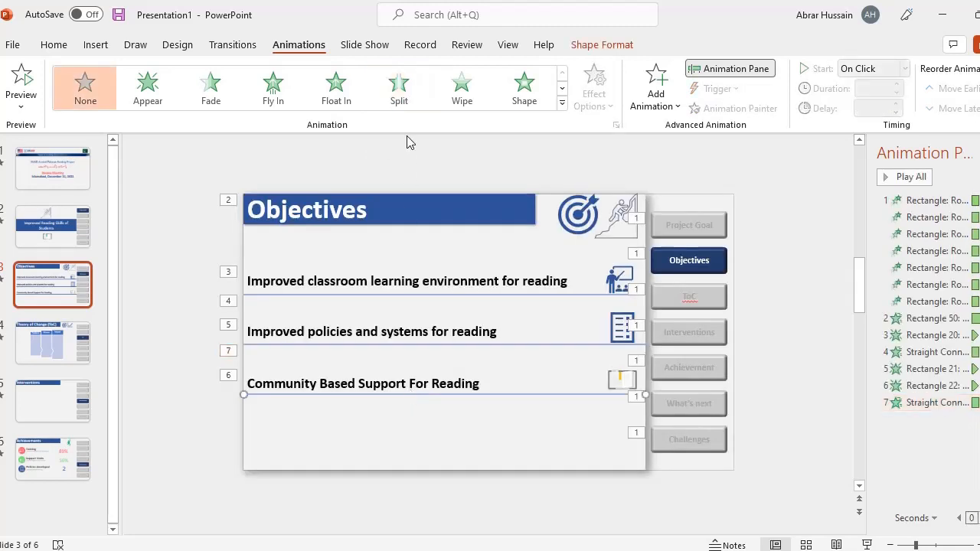
{"action": "left_click", "coordinate": [399, 95]}
Apply a Split animation to the whole Problem, Drivers and Impact diagram on slide 4
{"action": "left_click", "coordinate": [54, 351]}
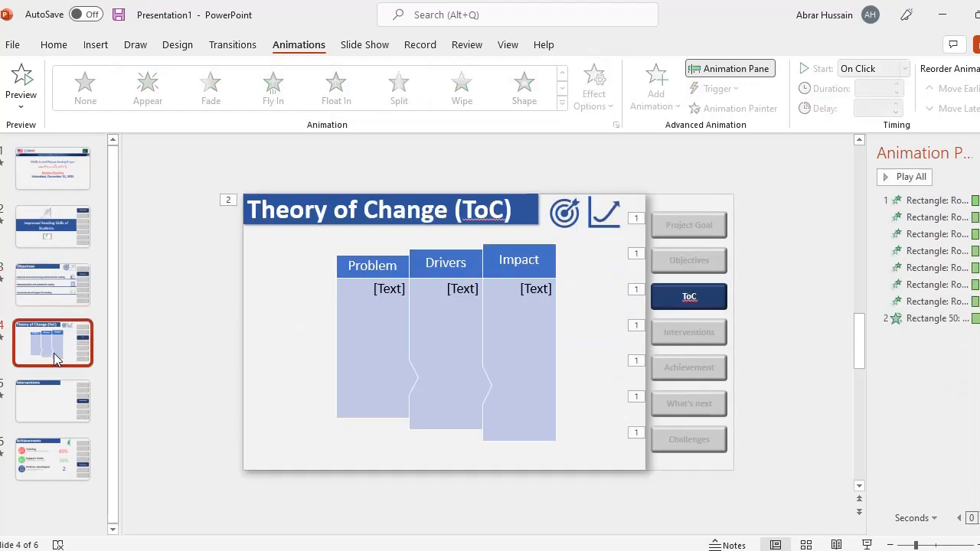
{"action": "left_click", "coordinate": [509, 305]}
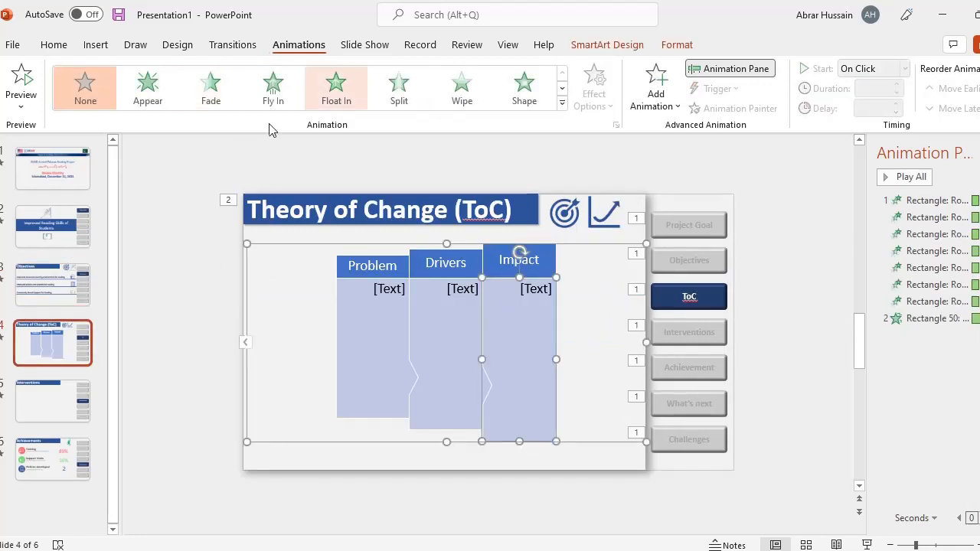
{"action": "left_click", "coordinate": [291, 243]}
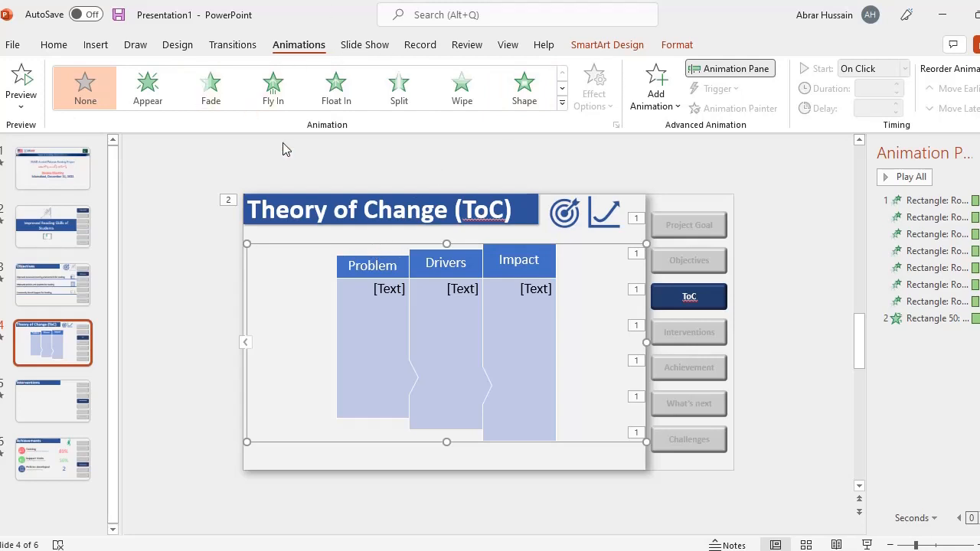
{"action": "left_click", "coordinate": [399, 88]}
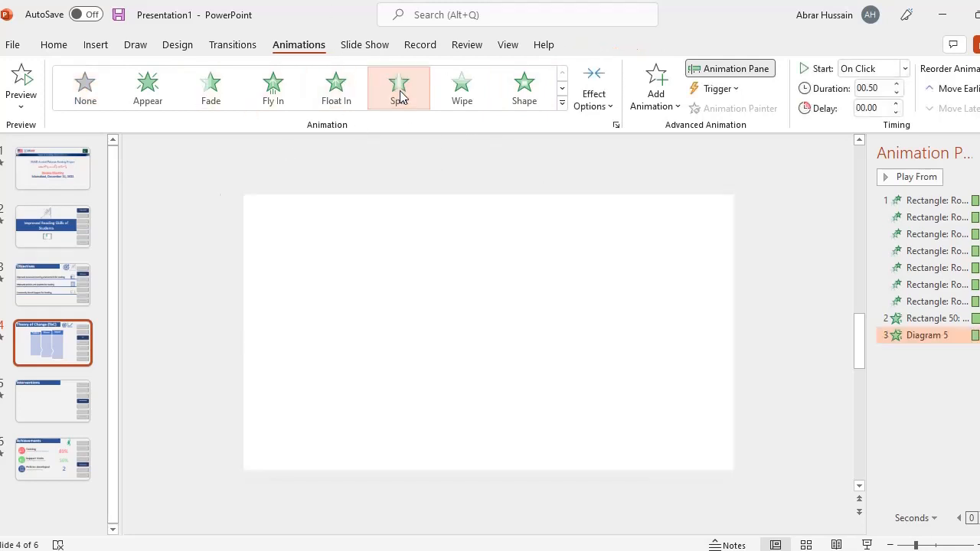
Try the Level at Once sequence on the diagram's Split animation and set it to Level One by One
{"action": "left_click", "coordinate": [593, 100]}
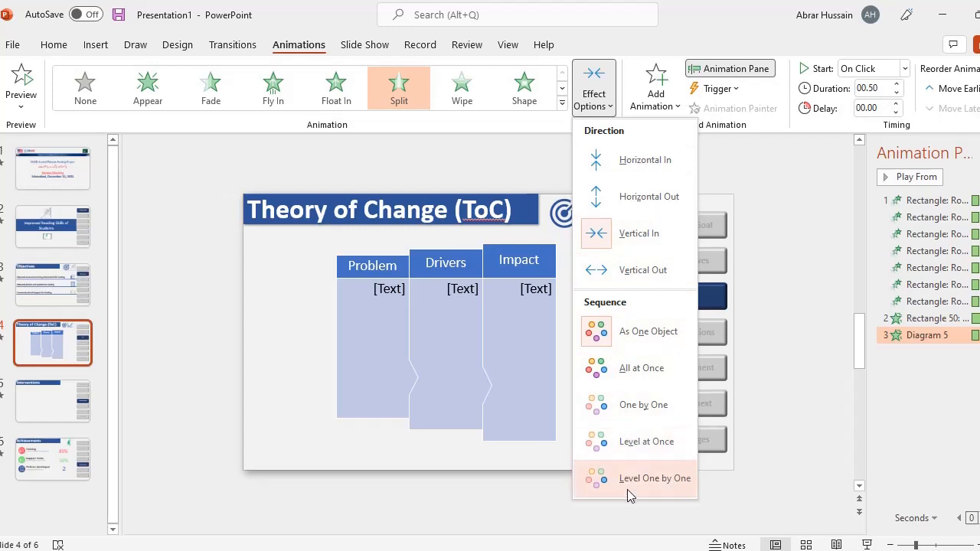
{"action": "left_click", "coordinate": [646, 452]}
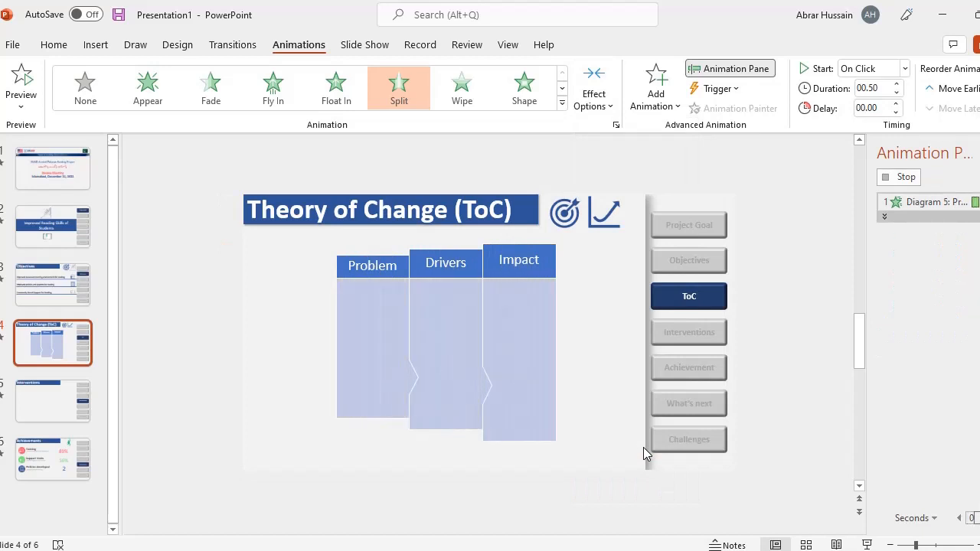
{"action": "left_click", "coordinate": [596, 105]}
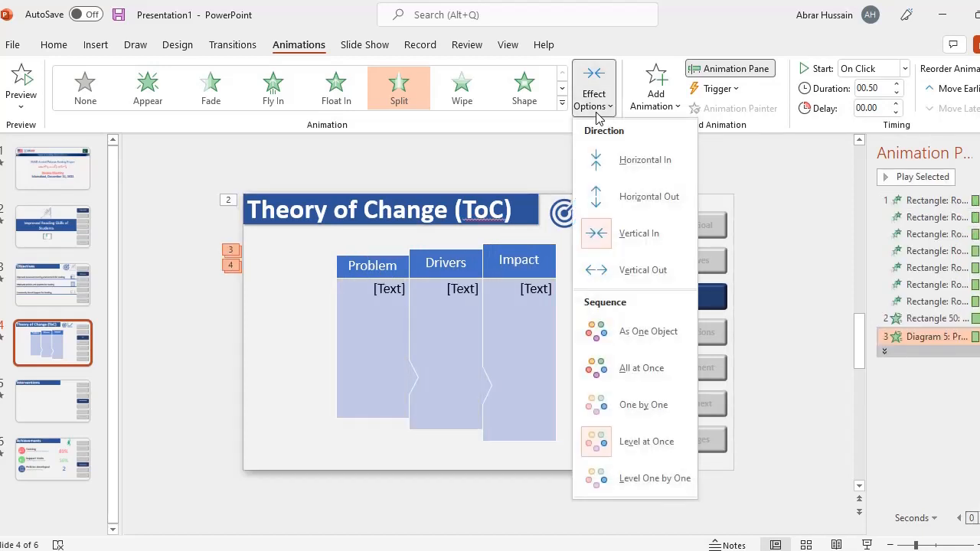
{"action": "left_click", "coordinate": [639, 484]}
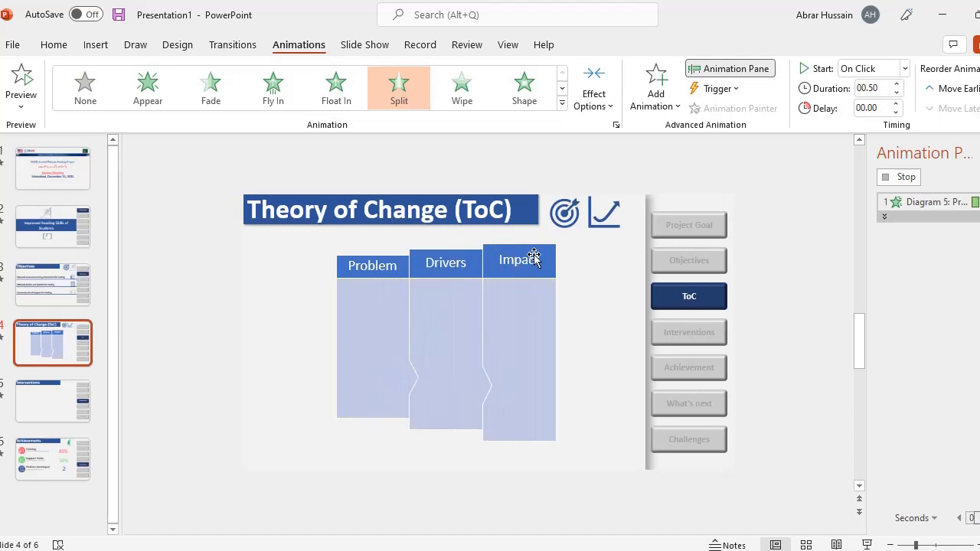
Apply an Appear animation to the Training group on the Achievements slide
{"action": "scroll", "coordinate": [292, 283], "scroll_direction": "down", "scroll_amount": 1}
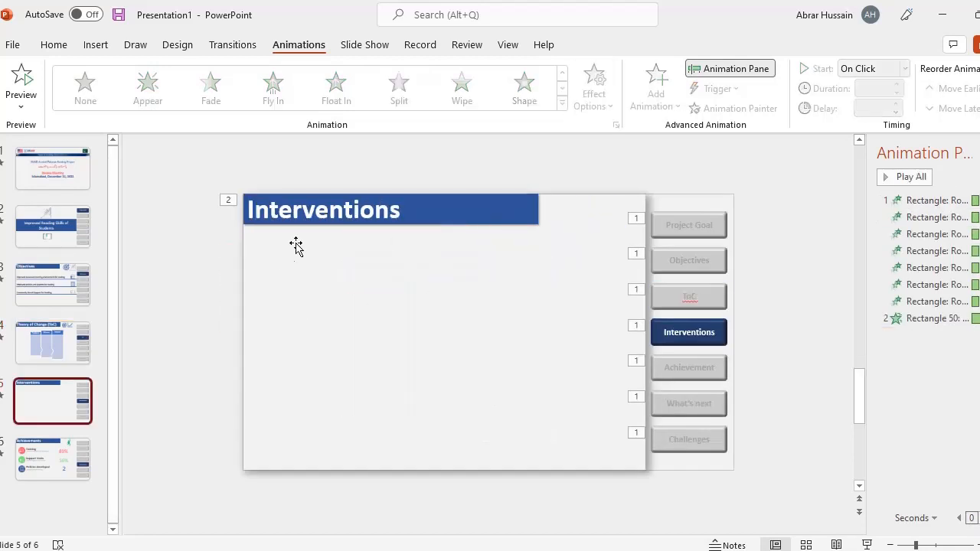
{"action": "left_click", "coordinate": [40, 458]}
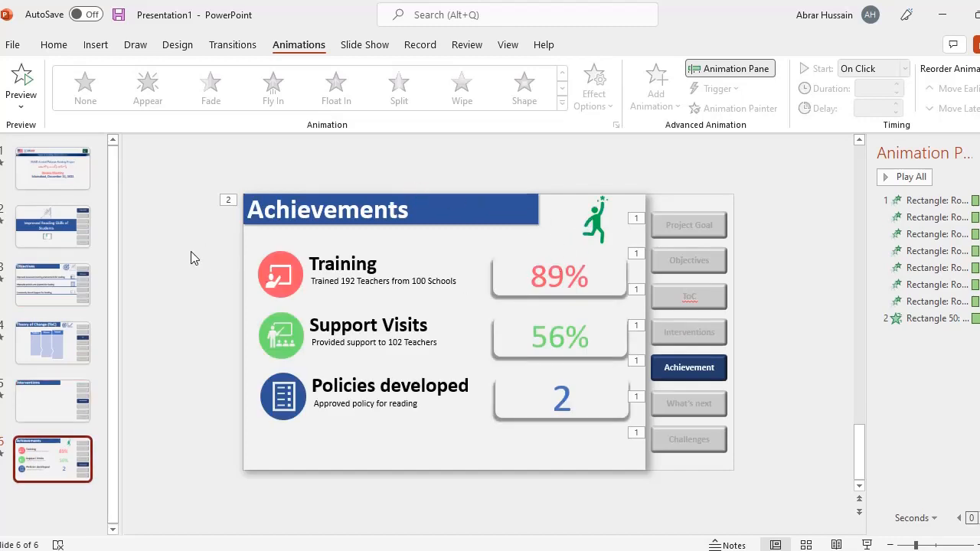
{"action": "left_click", "coordinate": [281, 269]}
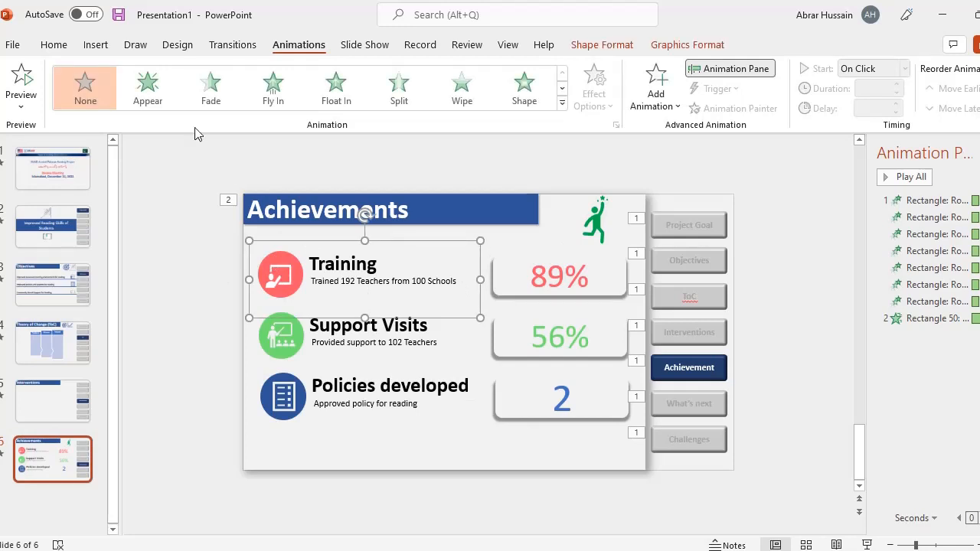
{"action": "left_click", "coordinate": [151, 84]}
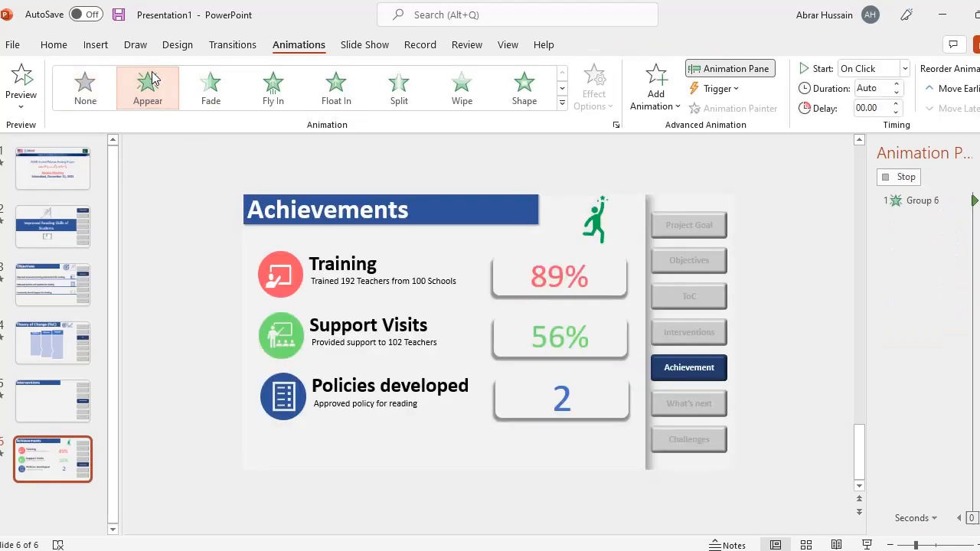
Group the Support Visits icon, heading and description text into one object
{"action": "left_click", "coordinate": [334, 325]}
{"action": "left_click", "coordinate": [265, 320]}
{"action": "left_click_drag", "start_coordinate": [172, 292], "coordinate": [464, 373]}
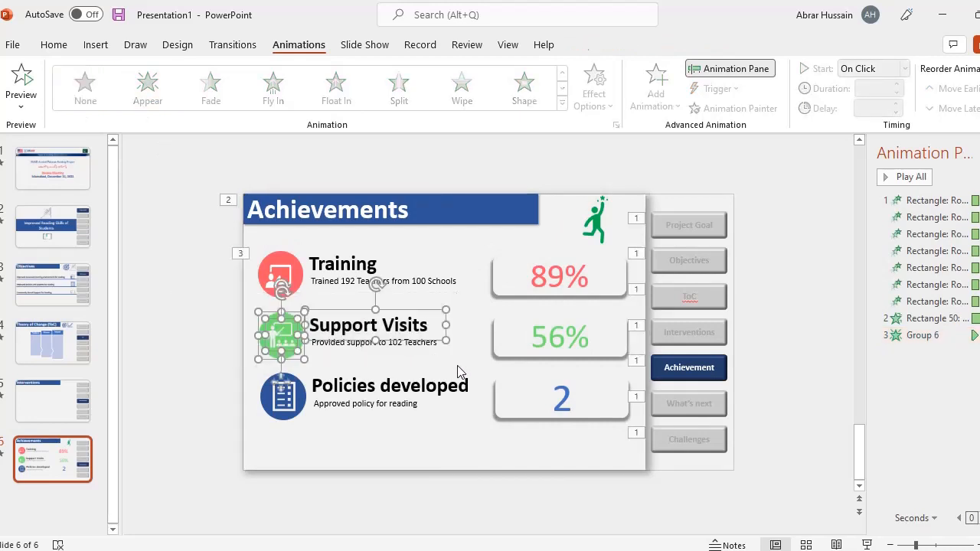
{"action": "left_click_drag", "start_coordinate": [200, 285], "coordinate": [471, 372]}
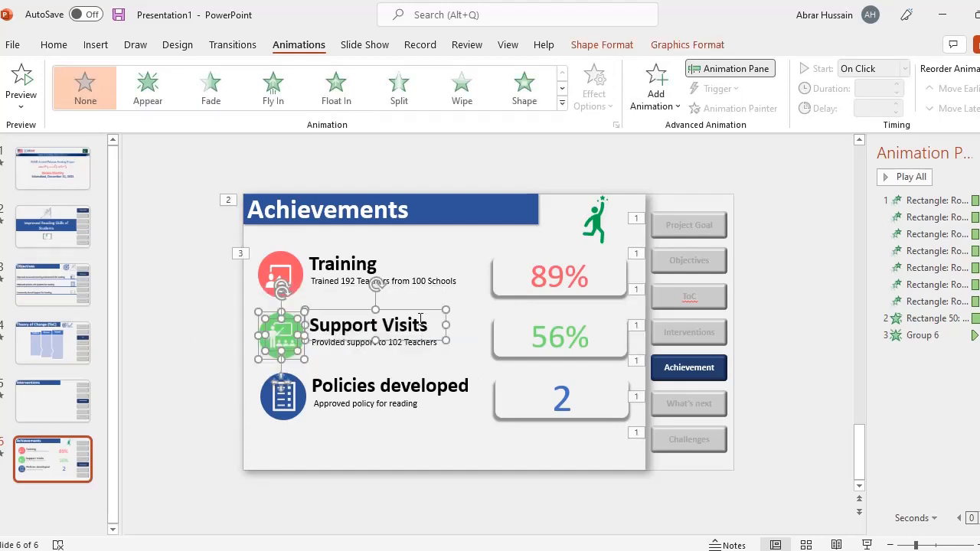
{"action": "left_click", "coordinate": [430, 347], "text": "shift"}
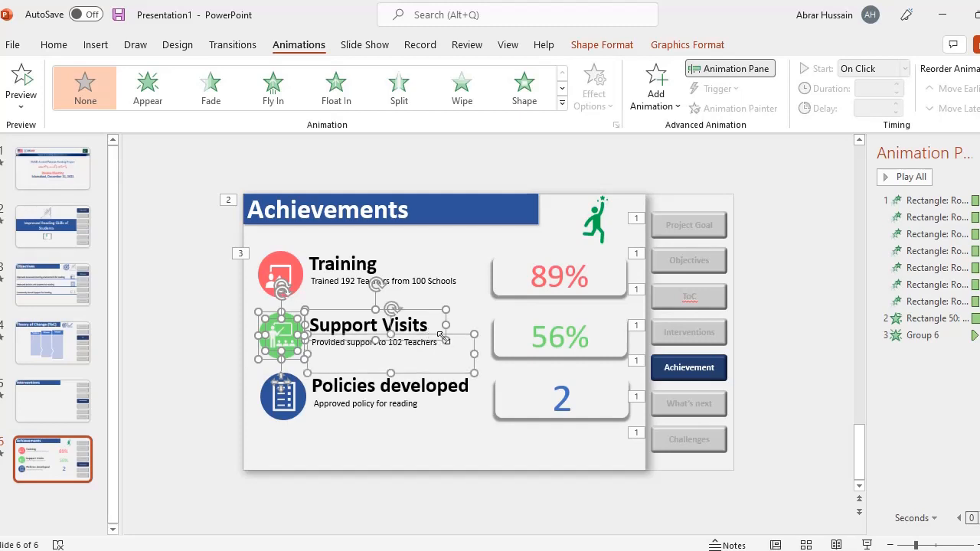
{"action": "right_click", "coordinate": [444, 339]}
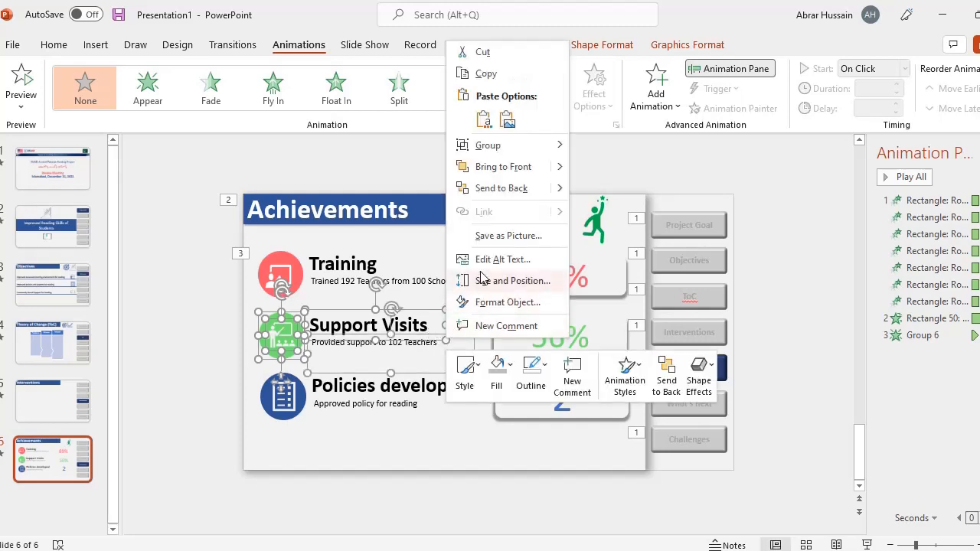
{"action": "mouse_move", "coordinate": [496, 153]}
{"action": "left_click", "coordinate": [611, 144]}
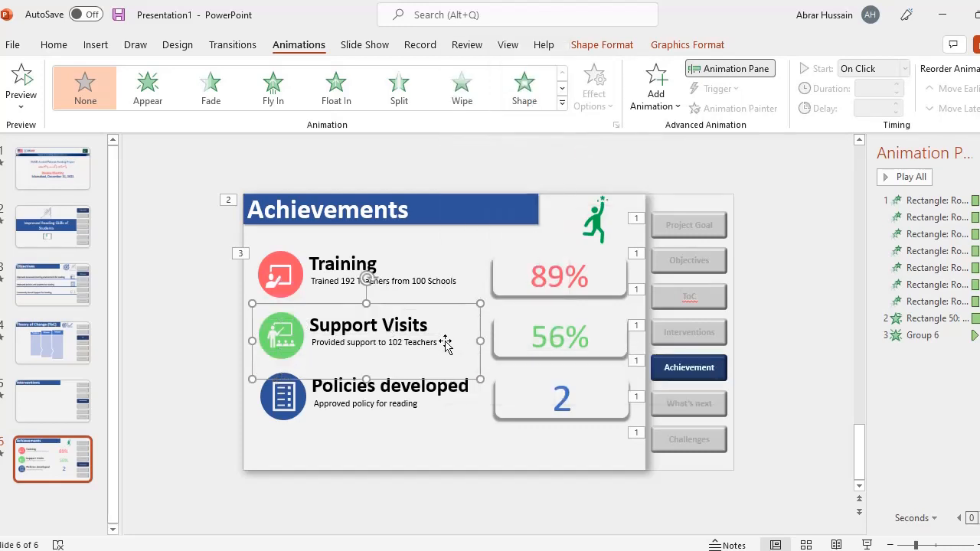
Group the Policies developed icon, heading and description text into one object
{"action": "left_click", "coordinate": [381, 395]}
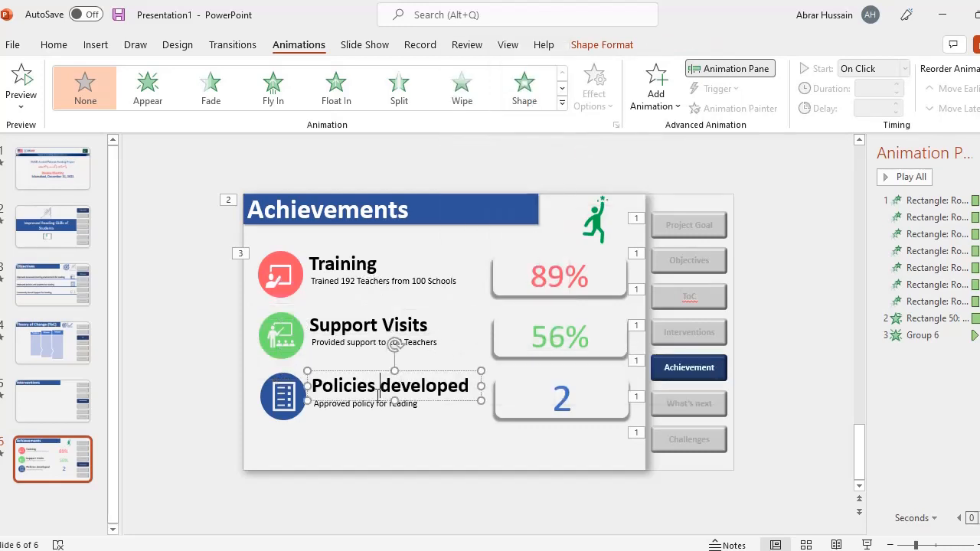
{"action": "left_click", "coordinate": [278, 394], "text": "shift"}
{"action": "left_click", "coordinate": [260, 393], "text": "shift"}
{"action": "left_click", "coordinate": [142, 350]}
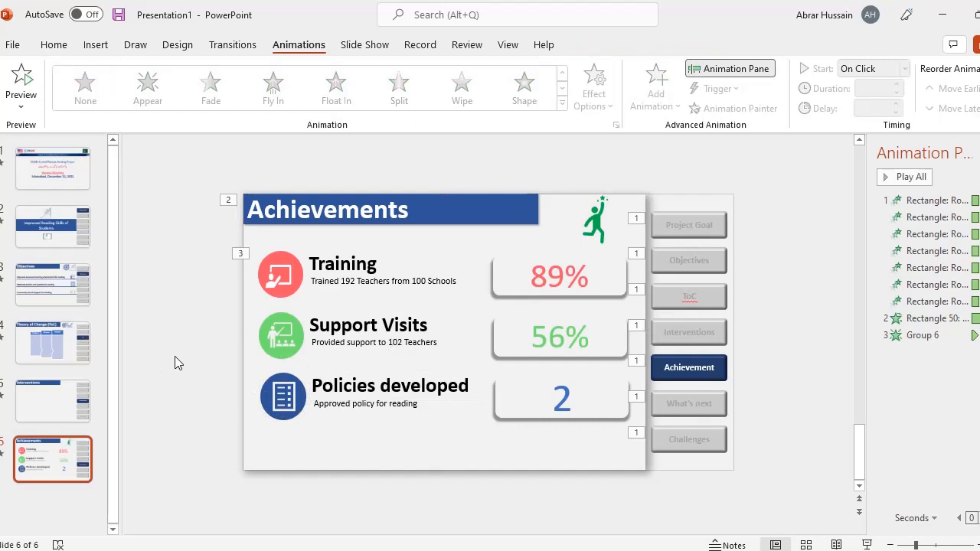
{"action": "left_click_drag", "start_coordinate": [173, 352], "coordinate": [496, 455]}
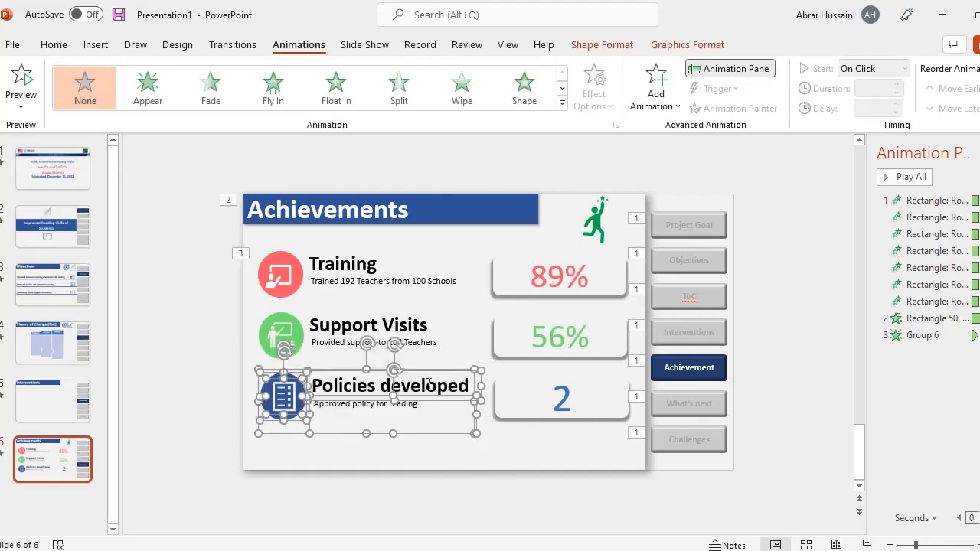
{"action": "right_click", "coordinate": [430, 397]}
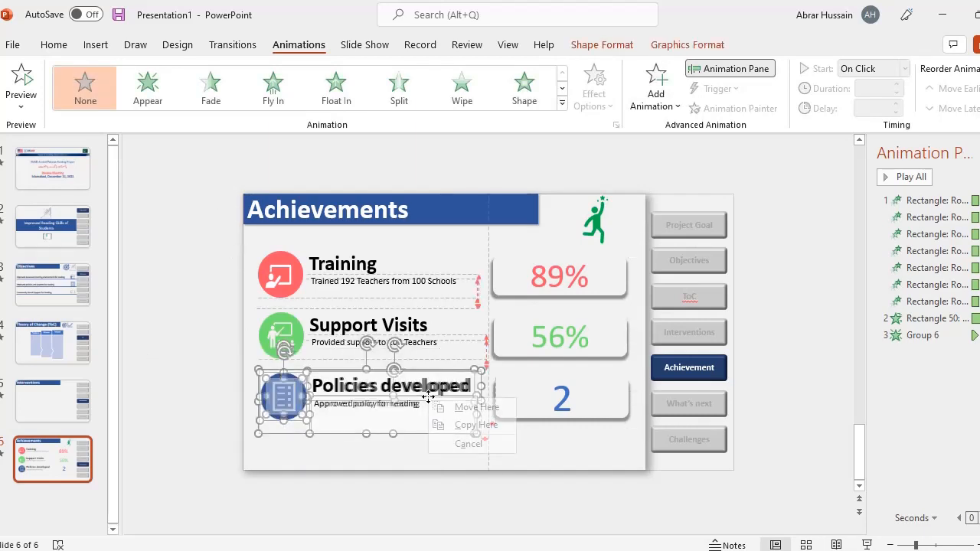
{"action": "left_click", "coordinate": [423, 398]}
{"action": "right_click", "coordinate": [424, 398]}
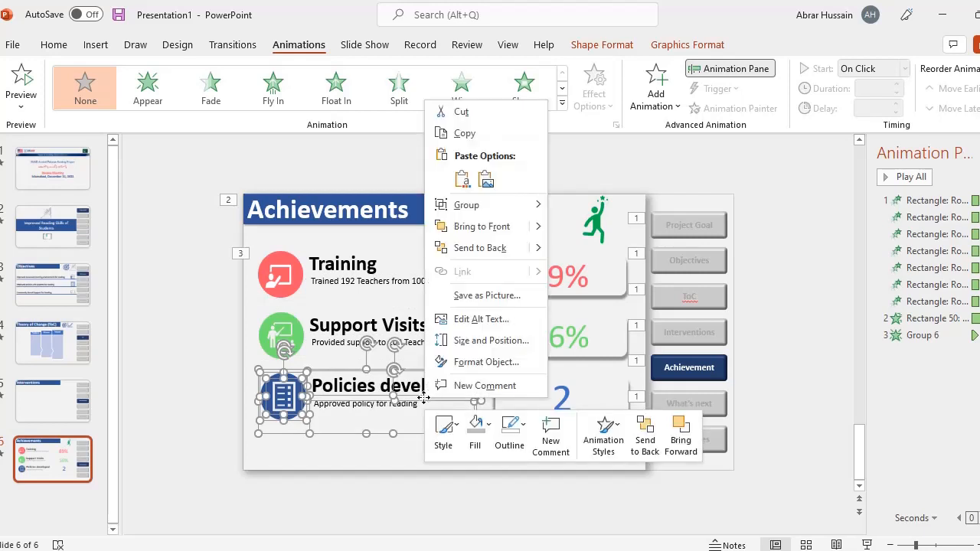
{"action": "mouse_move", "coordinate": [494, 214]}
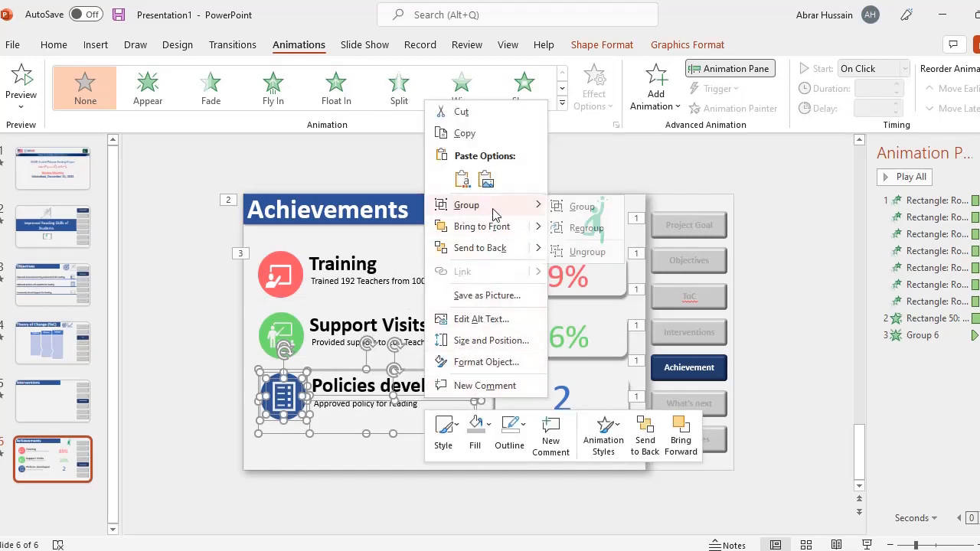
{"action": "left_click", "coordinate": [564, 207]}
{"action": "left_click", "coordinate": [201, 281]}
Apply an Appear animation to the Support Visits group and to the Policies developed group
{"action": "left_click", "coordinate": [327, 331]}
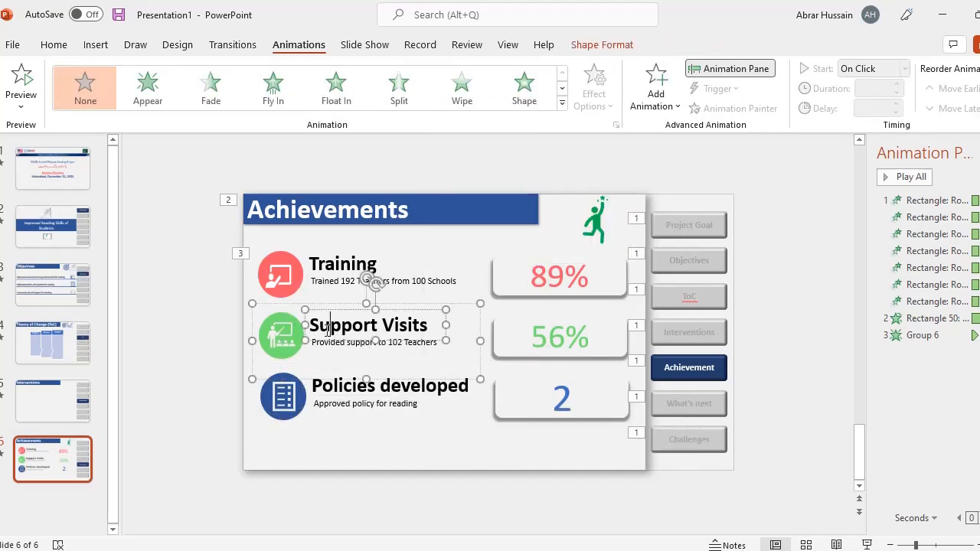
{"action": "left_click", "coordinate": [147, 88]}
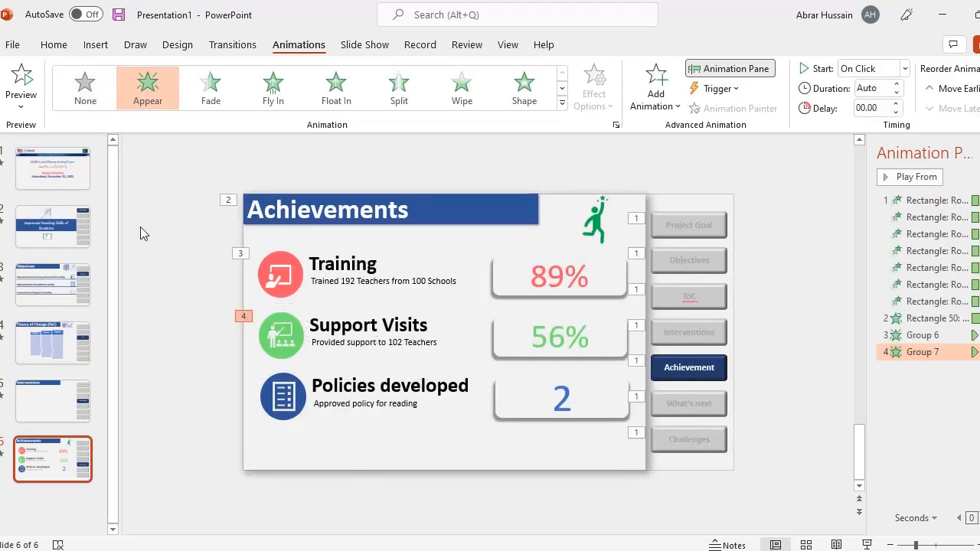
{"action": "left_click", "coordinate": [322, 388]}
{"action": "left_click", "coordinate": [161, 92]}
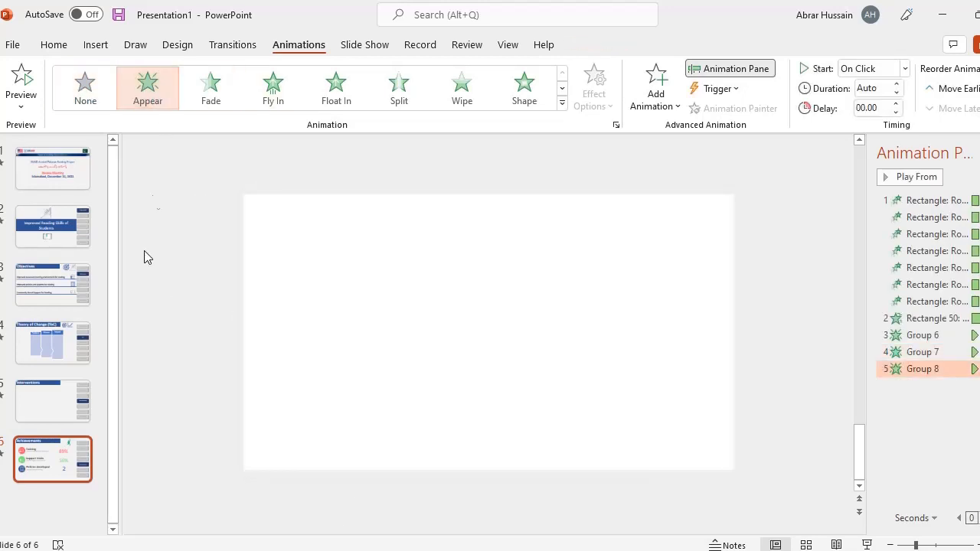
Apply a Fade animation to the 89% box and place it directly after the Training group in the animation order
{"action": "left_click", "coordinate": [313, 263]}
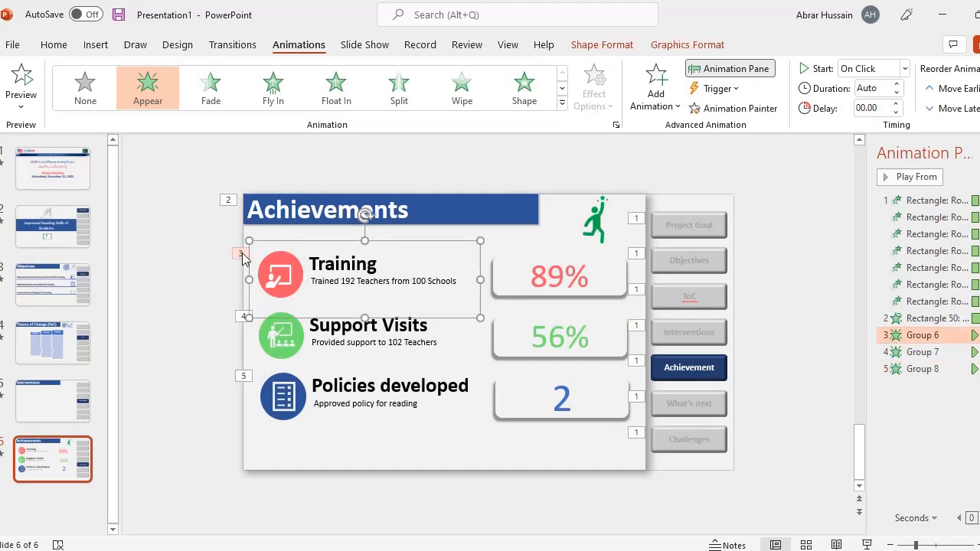
{"action": "left_click", "coordinate": [542, 263]}
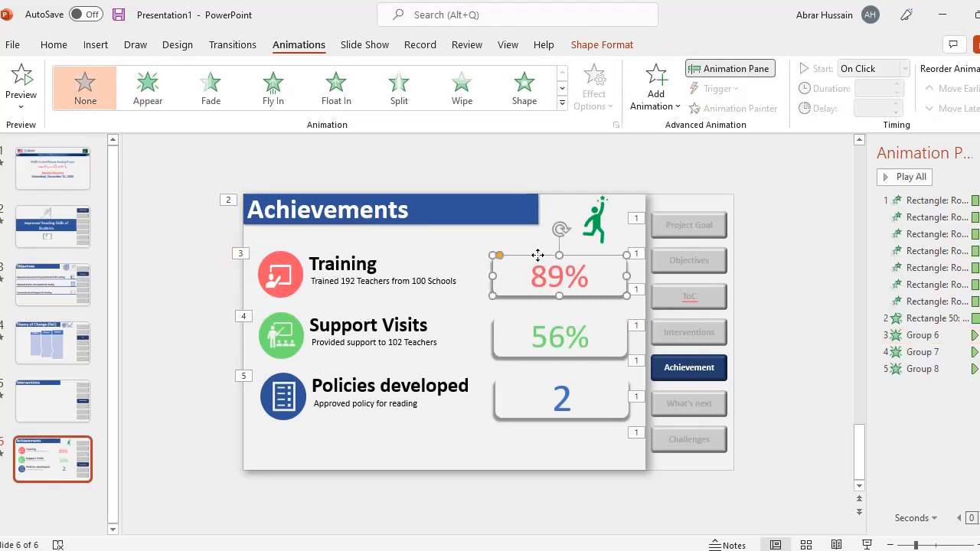
{"action": "left_click", "coordinate": [150, 102]}
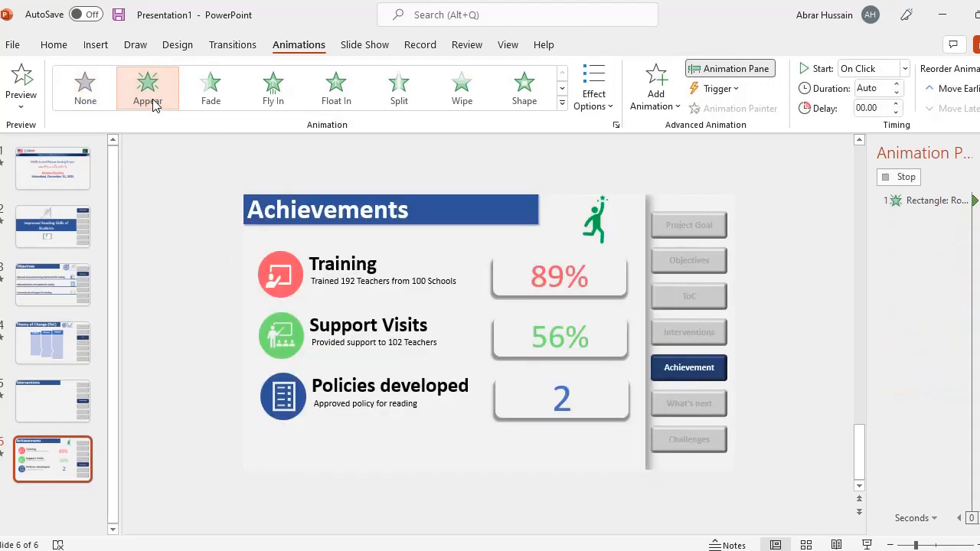
{"action": "left_click", "coordinate": [213, 93]}
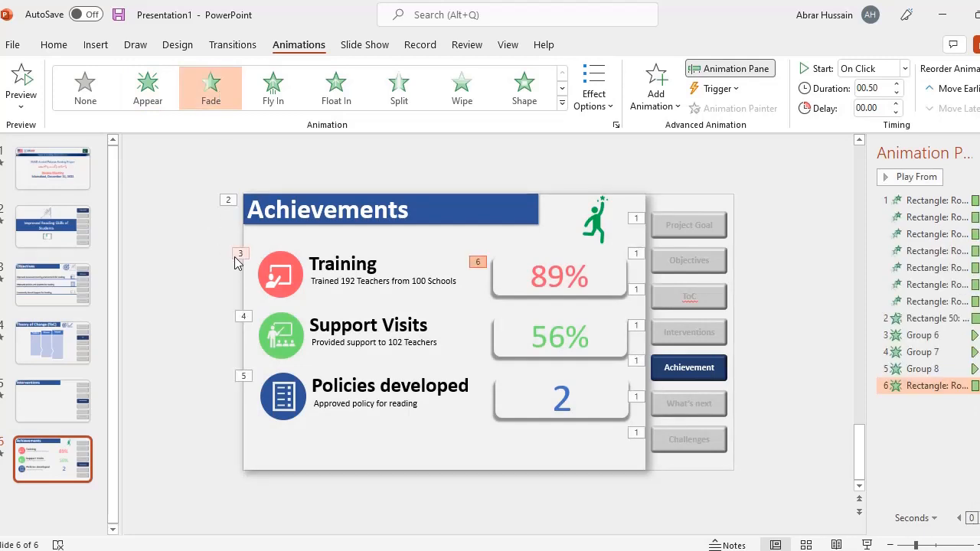
{"action": "left_click_drag", "start_coordinate": [906, 387], "coordinate": [892, 343]}
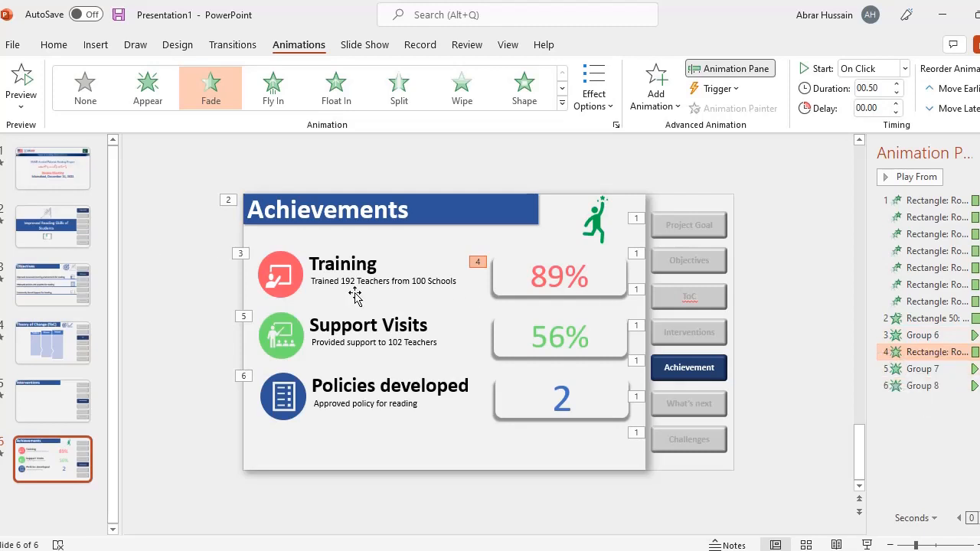
Apply a Fade animation to the 56% box and place it directly after the Support Visits group in the animation order
{"action": "left_click", "coordinate": [322, 321]}
{"action": "left_click", "coordinate": [564, 317]}
{"action": "left_click", "coordinate": [529, 316]}
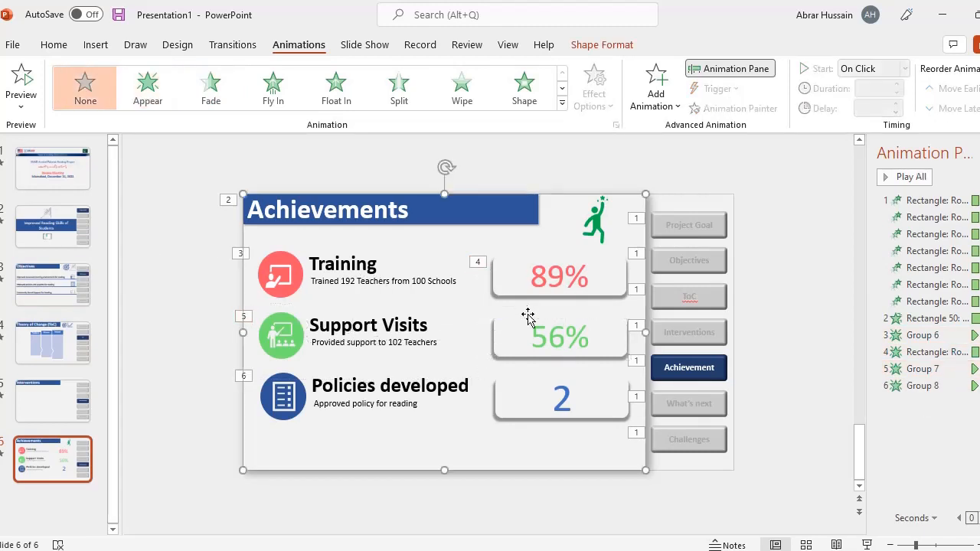
{"action": "left_click", "coordinate": [538, 322]}
{"action": "left_click", "coordinate": [529, 273]}
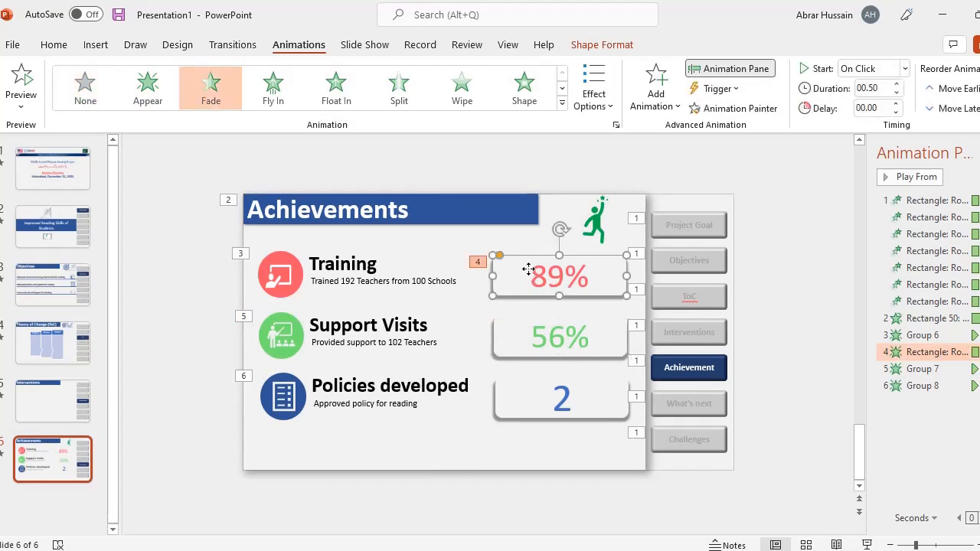
{"action": "left_click", "coordinate": [543, 340]}
{"action": "left_click", "coordinate": [532, 320]}
{"action": "left_click", "coordinate": [534, 317]}
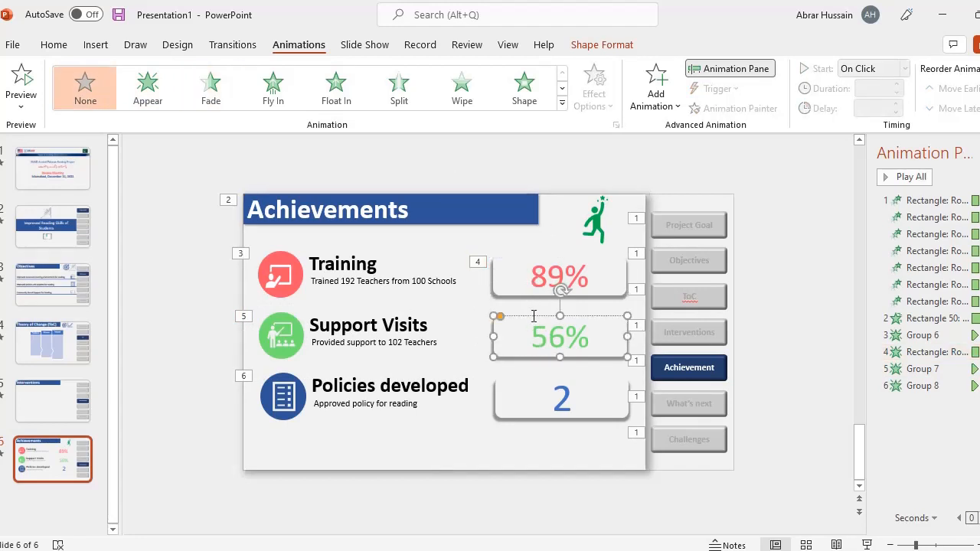
{"action": "left_click", "coordinate": [211, 101]}
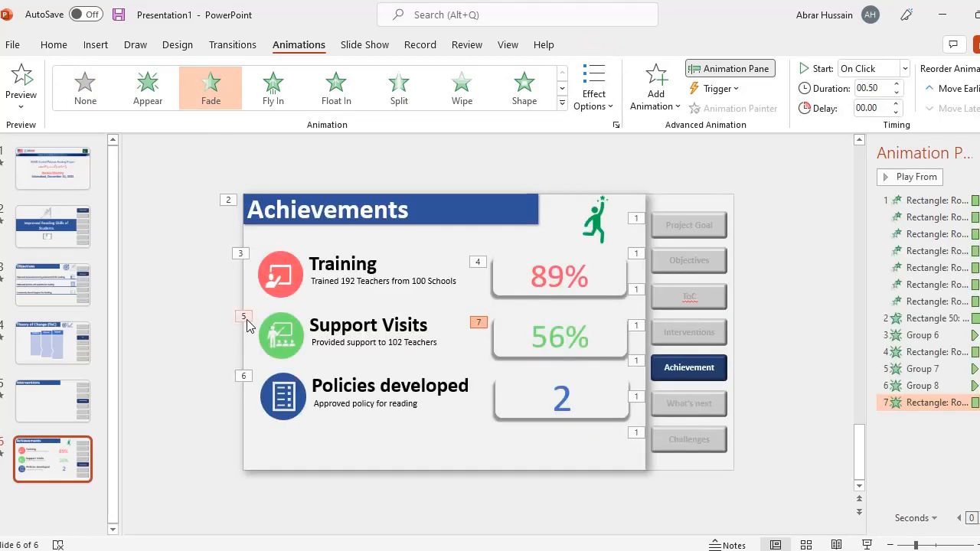
{"action": "left_click_drag", "start_coordinate": [949, 403], "coordinate": [925, 383]}
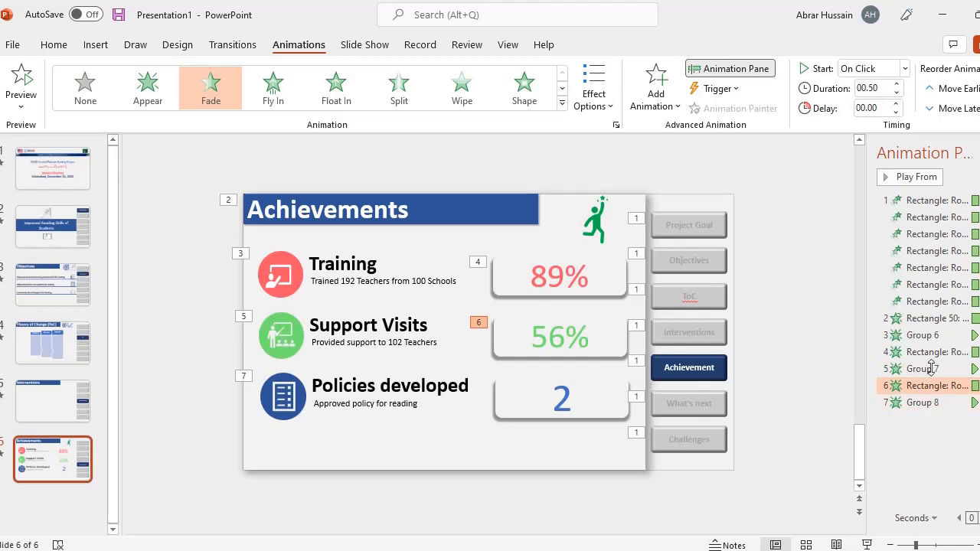
Apply a Fade animation to the box showing 2 beside Policies developed
{"action": "left_click", "coordinate": [632, 389]}
{"action": "left_click", "coordinate": [564, 400]}
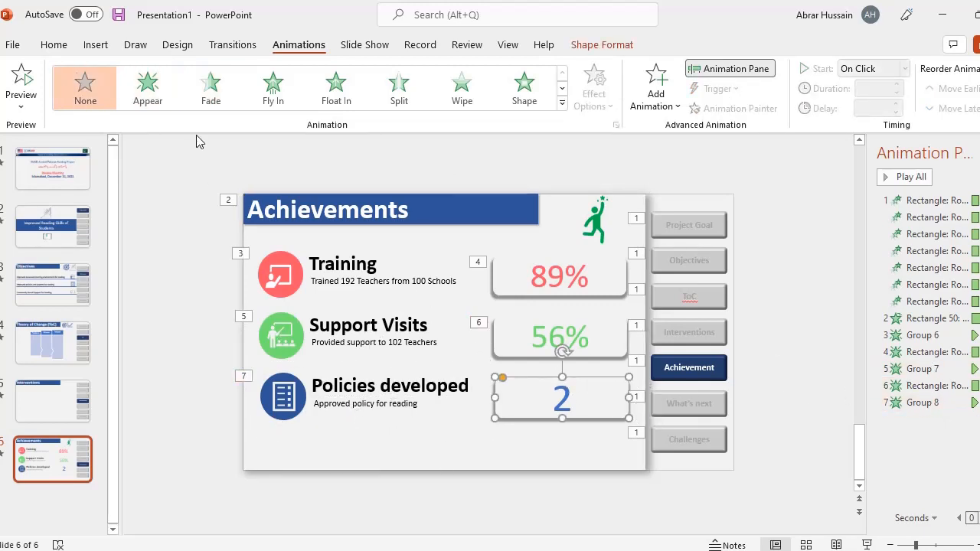
{"action": "left_click", "coordinate": [213, 92]}
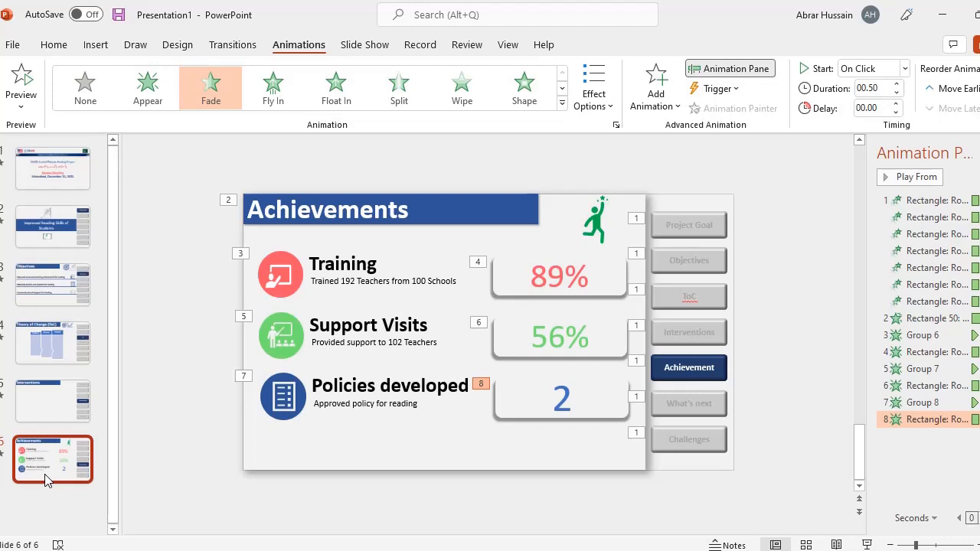
Start the slide show from the title slide to preview the animations
{"action": "left_click", "coordinate": [52, 168]}
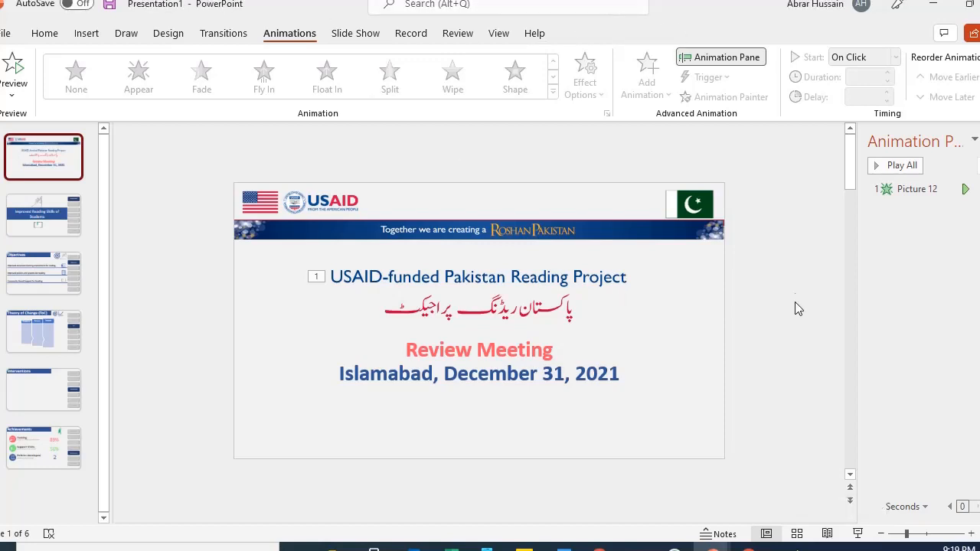
{"action": "left_click", "coordinate": [858, 534]}
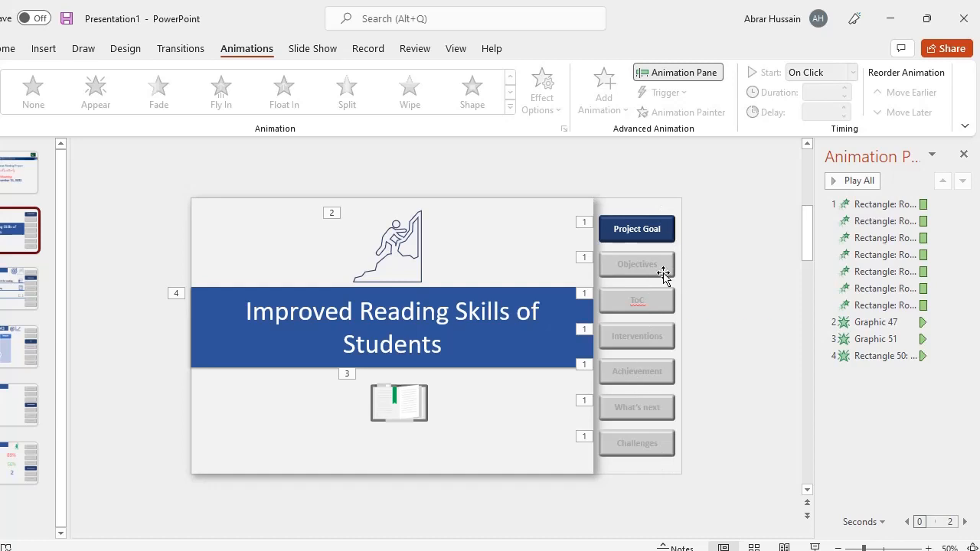
Remove the Fly In animation from all the side navigation buttons on the Objectives slide
{"action": "left_click", "coordinate": [20, 288]}
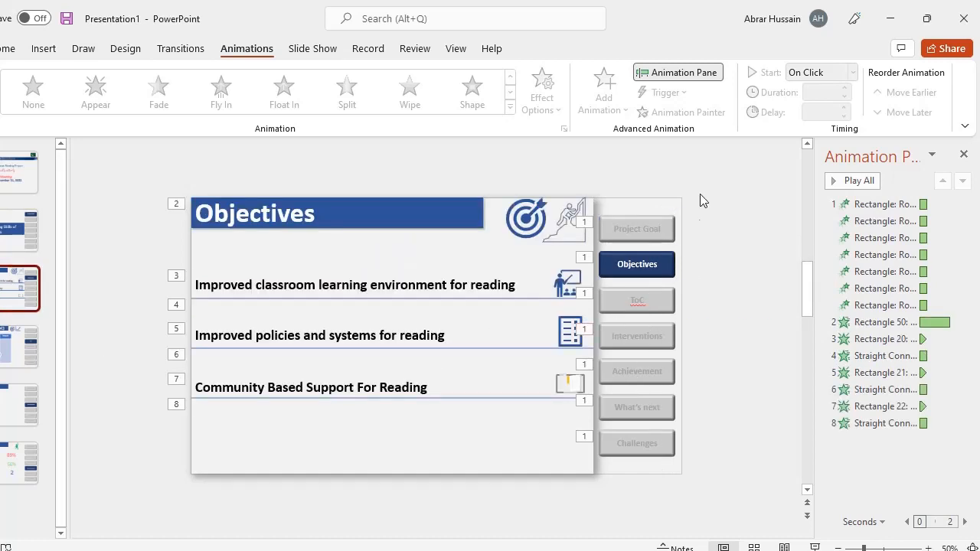
{"action": "left_click_drag", "start_coordinate": [700, 194], "coordinate": [608, 518]}
{"action": "left_click_drag", "start_coordinate": [708, 216], "coordinate": [582, 499]}
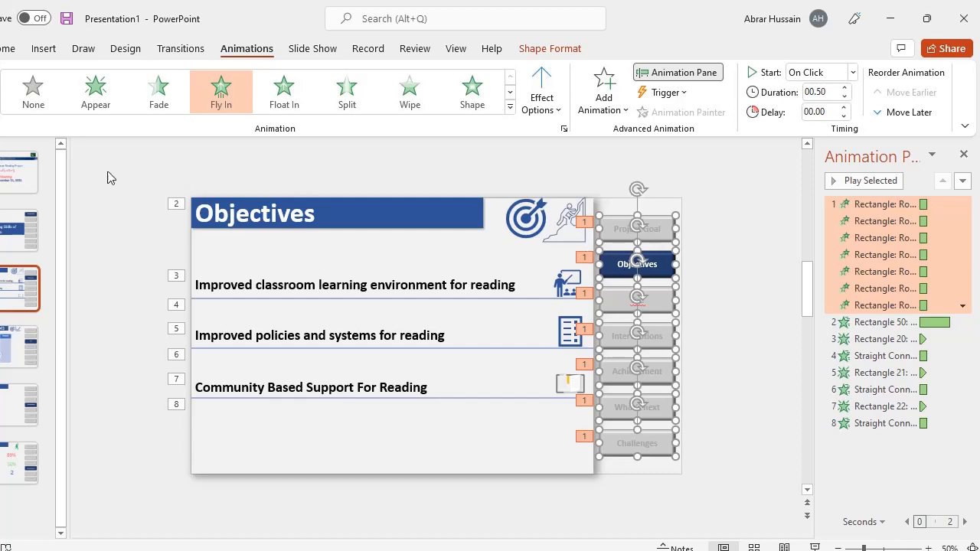
{"action": "left_click", "coordinate": [33, 90]}
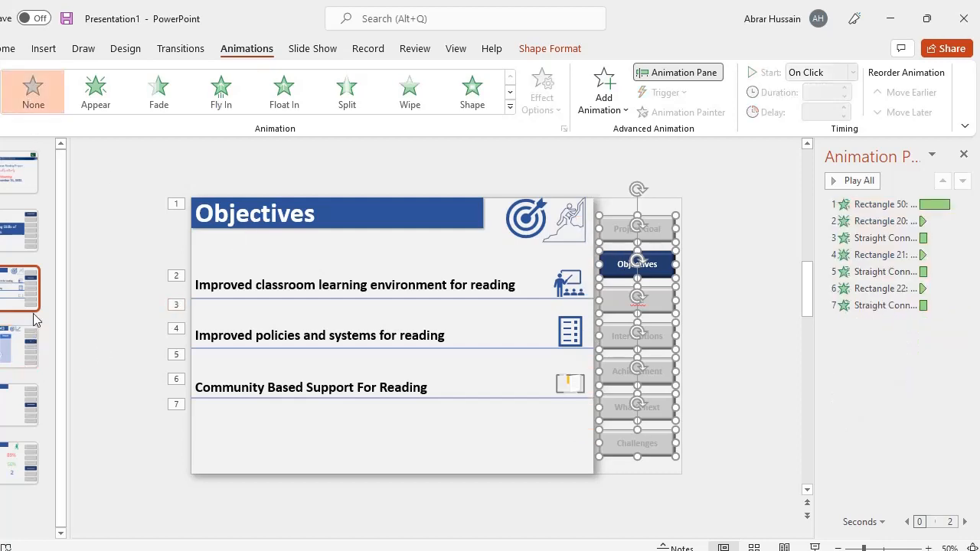
Remove the Fly In animation from all the side navigation buttons on the Theory of Change slide
{"action": "left_click", "coordinate": [23, 346]}
{"action": "left_click_drag", "start_coordinate": [713, 195], "coordinate": [587, 512]}
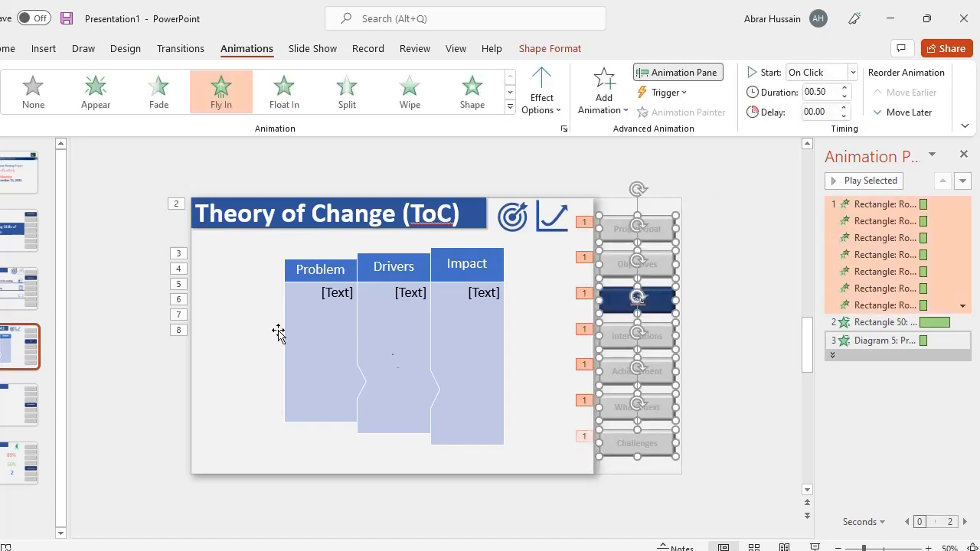
{"action": "left_click", "coordinate": [33, 90]}
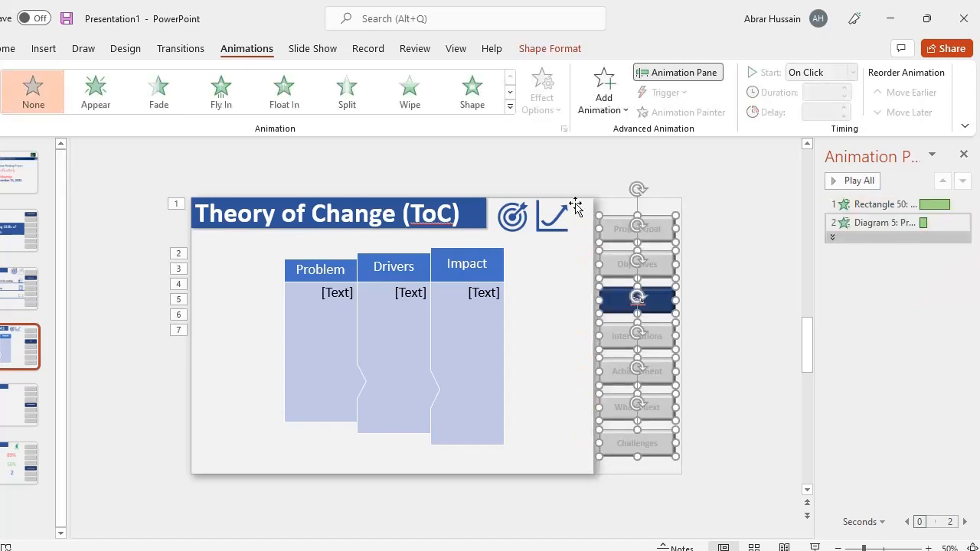
Select all the side navigation buttons on the Interventions slide
{"action": "left_click", "coordinate": [19, 404]}
{"action": "left_click_drag", "start_coordinate": [720, 186], "coordinate": [573, 536]}
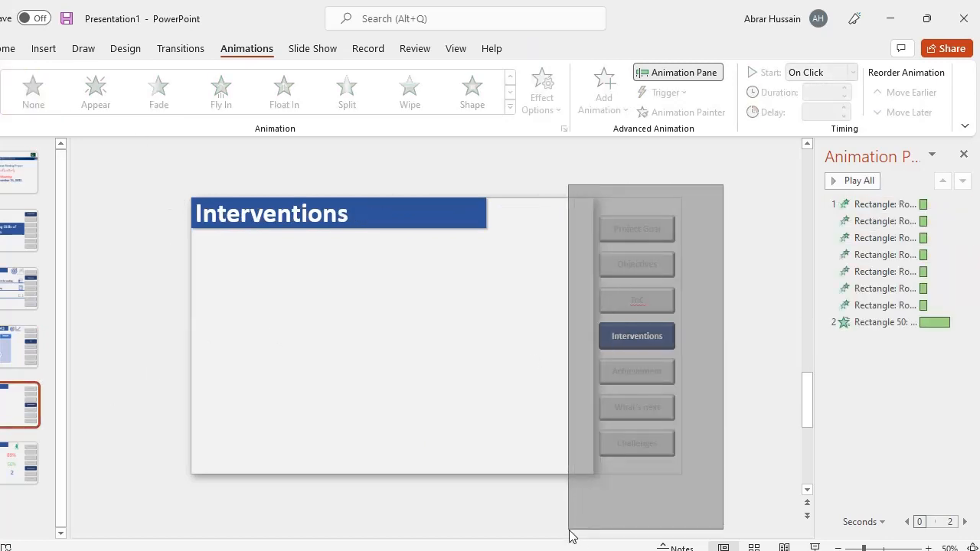
{"action": "left_click_drag", "start_coordinate": [573, 536], "coordinate": [574, 536]}
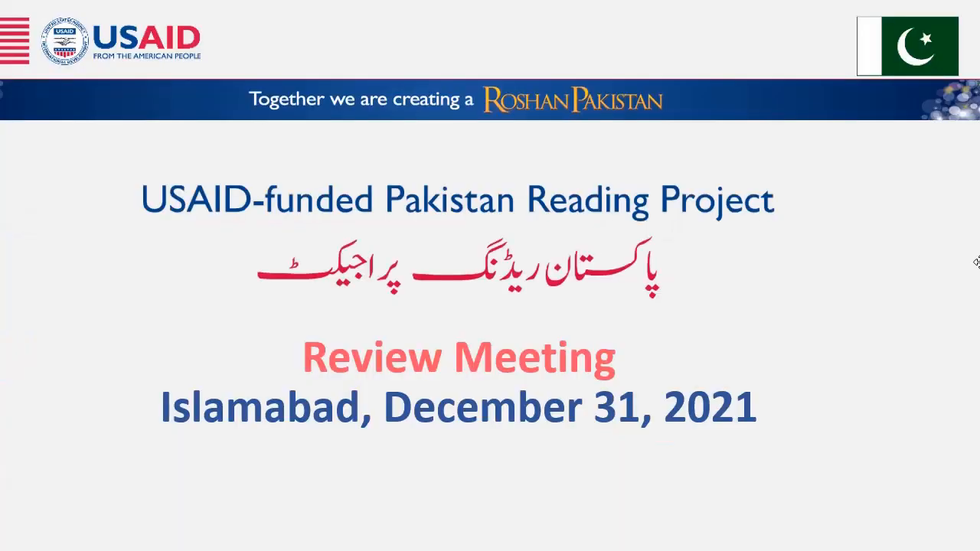
Play the slide show from the title slide through the Project Goal slide to the Objectives slide's title animation
{"action": "left_click", "coordinate": [875, 403]}
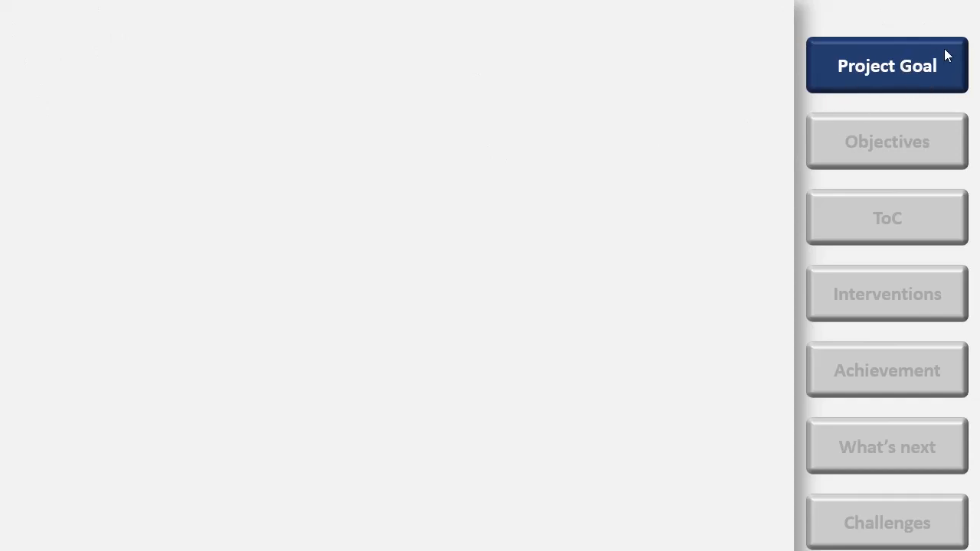
{"action": "left_click", "coordinate": [974, 67]}
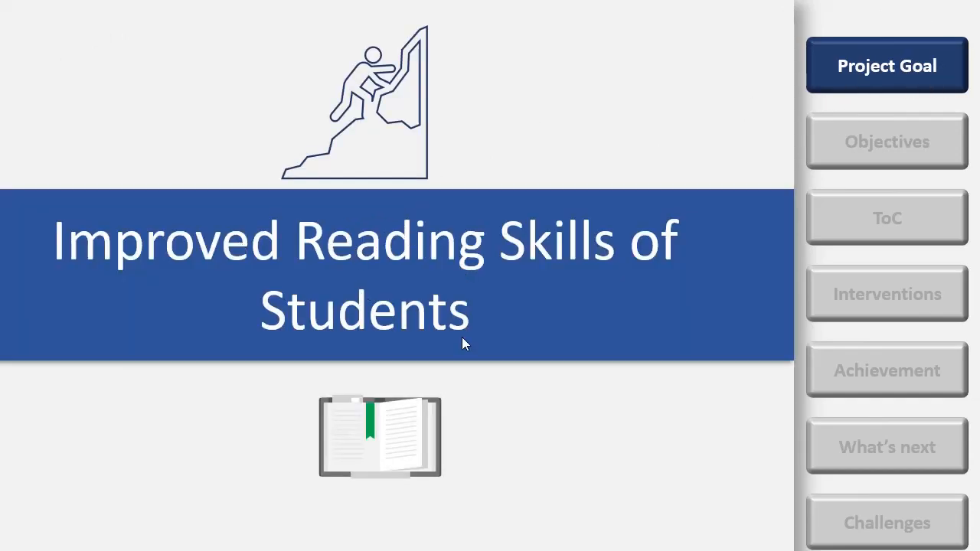
{"action": "left_click", "coordinate": [523, 470]}
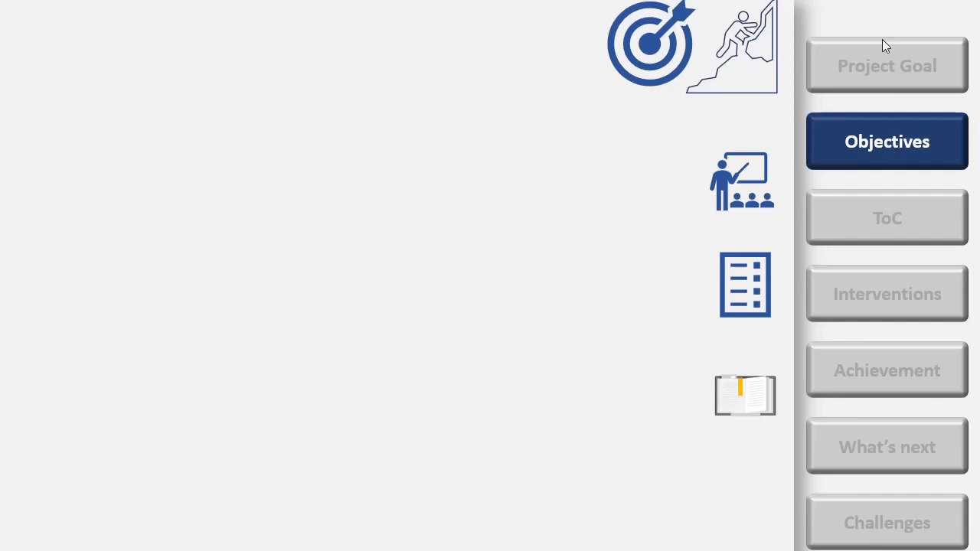
{"action": "left_click", "coordinate": [851, 162]}
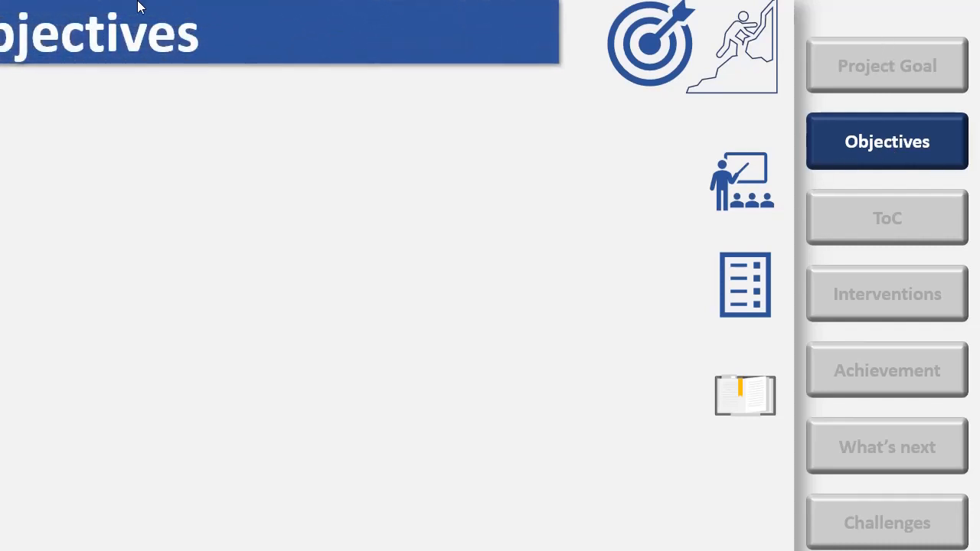